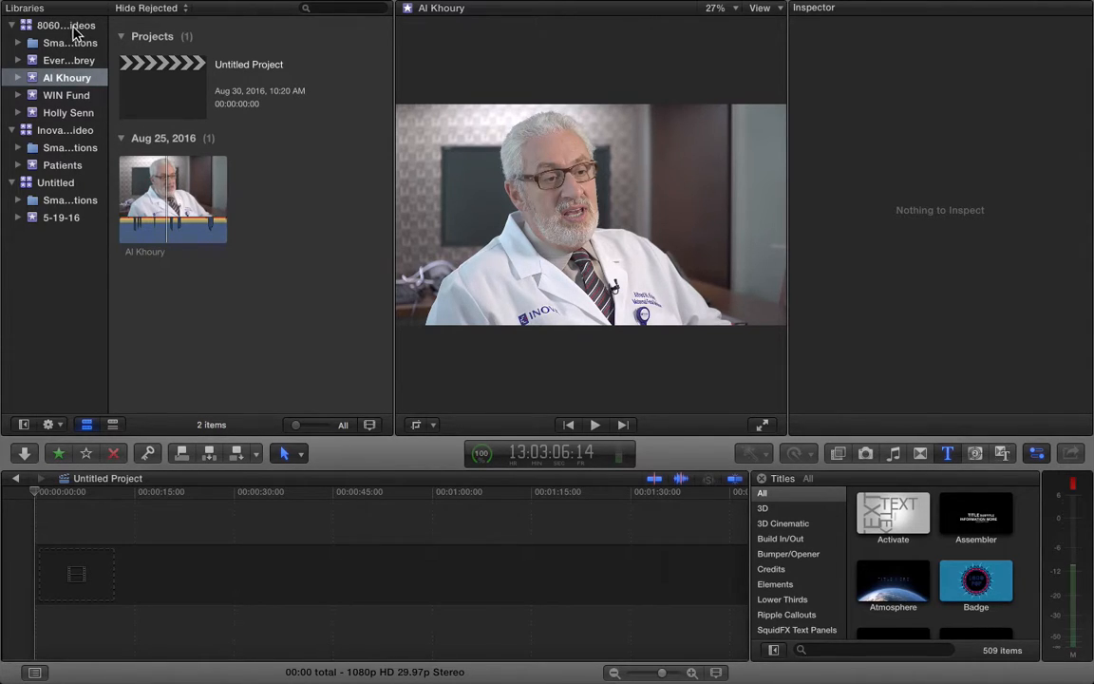
{"action": "left_click_drag", "start_coordinate": [108, 27], "coordinate": [195, 26]}
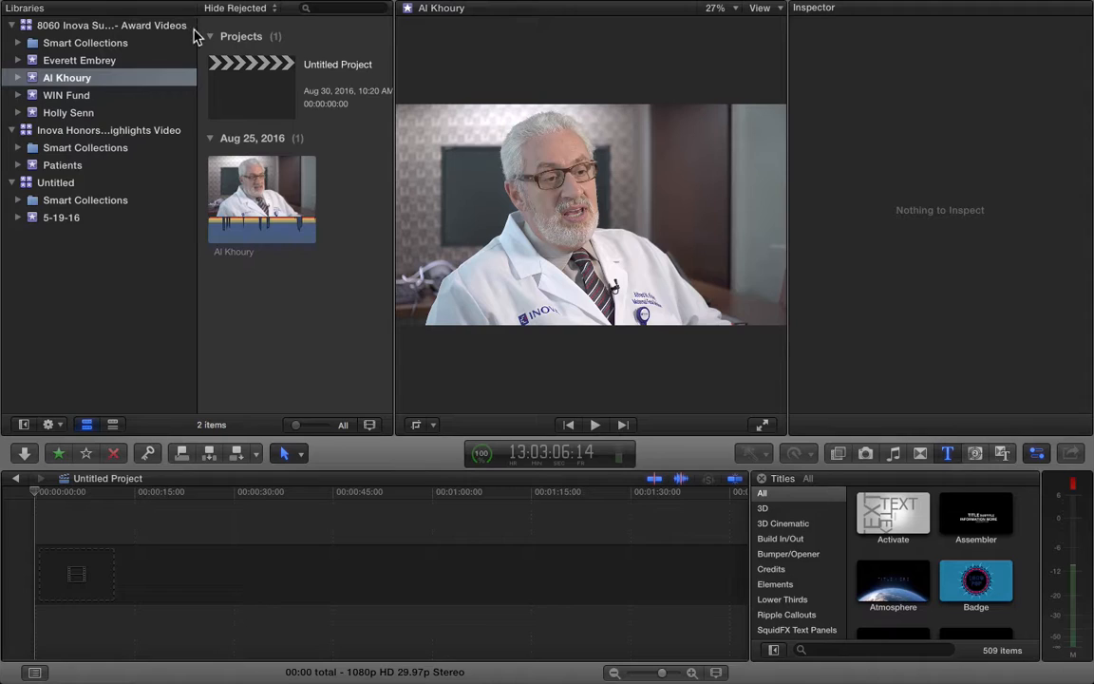
{"action": "left_click", "coordinate": [79, 60]}
{"action": "left_click", "coordinate": [73, 79]}
{"action": "left_click", "coordinate": [73, 99]}
{"action": "left_click", "coordinate": [74, 112]}
{"action": "left_click", "coordinate": [64, 93]}
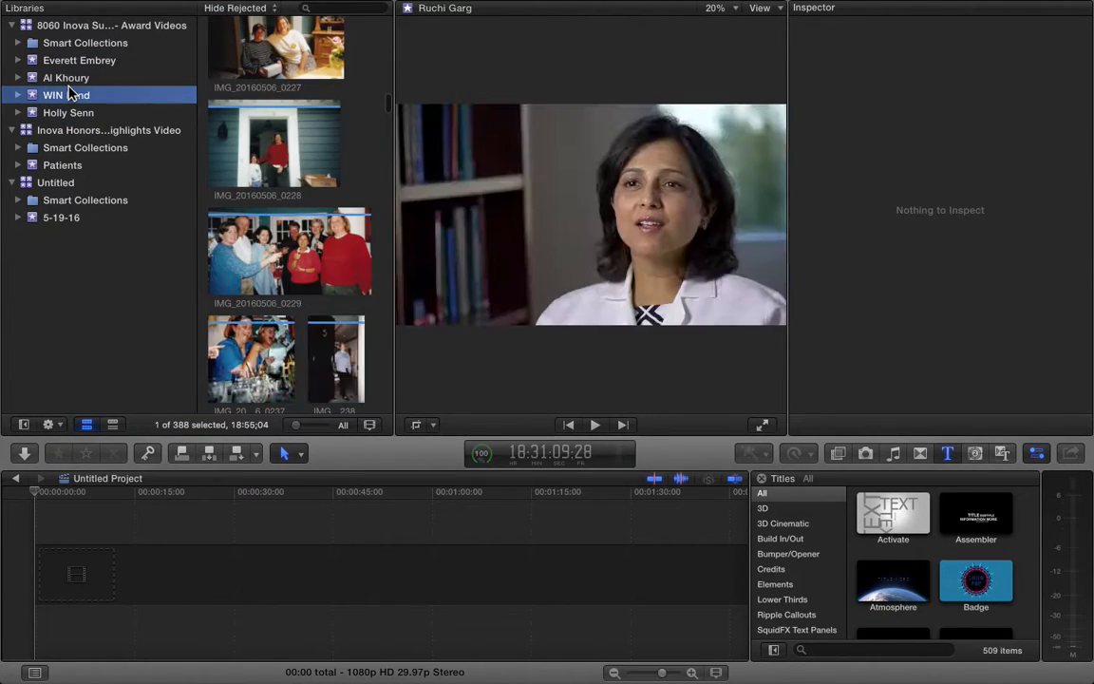
{"action": "left_click", "coordinate": [74, 79]}
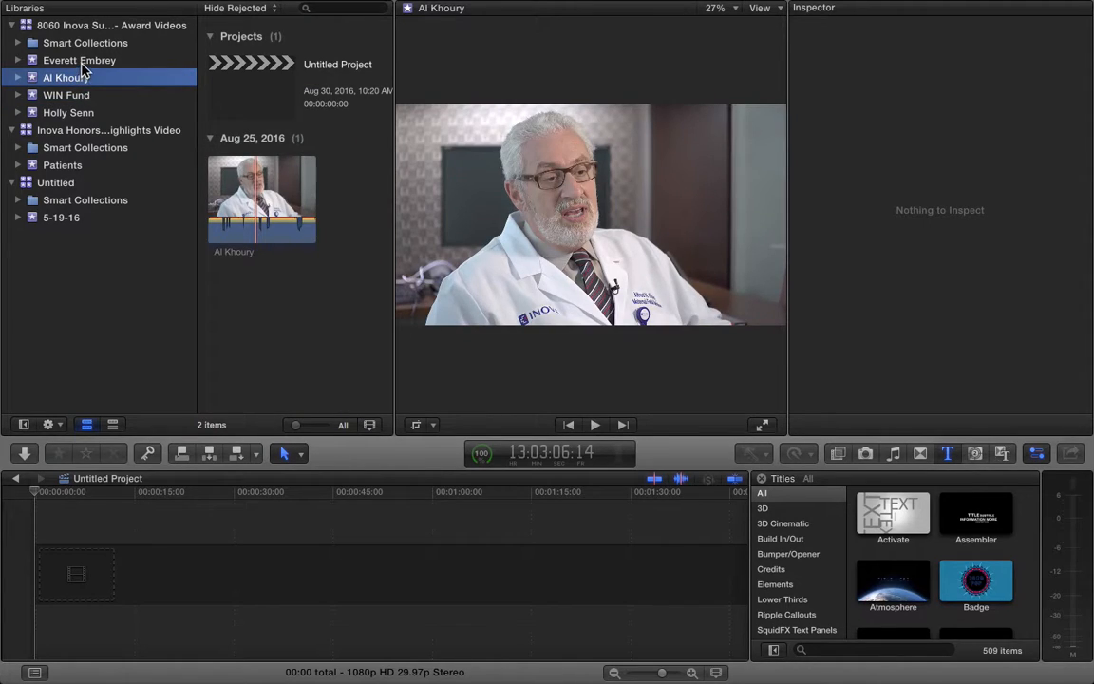
{"action": "left_click", "coordinate": [81, 61]}
Return to Al Khoury, show its clip in the viewer, and leave the Untitled Project name unchanged
{"action": "left_click", "coordinate": [83, 78]}
{"action": "left_click", "coordinate": [211, 195]}
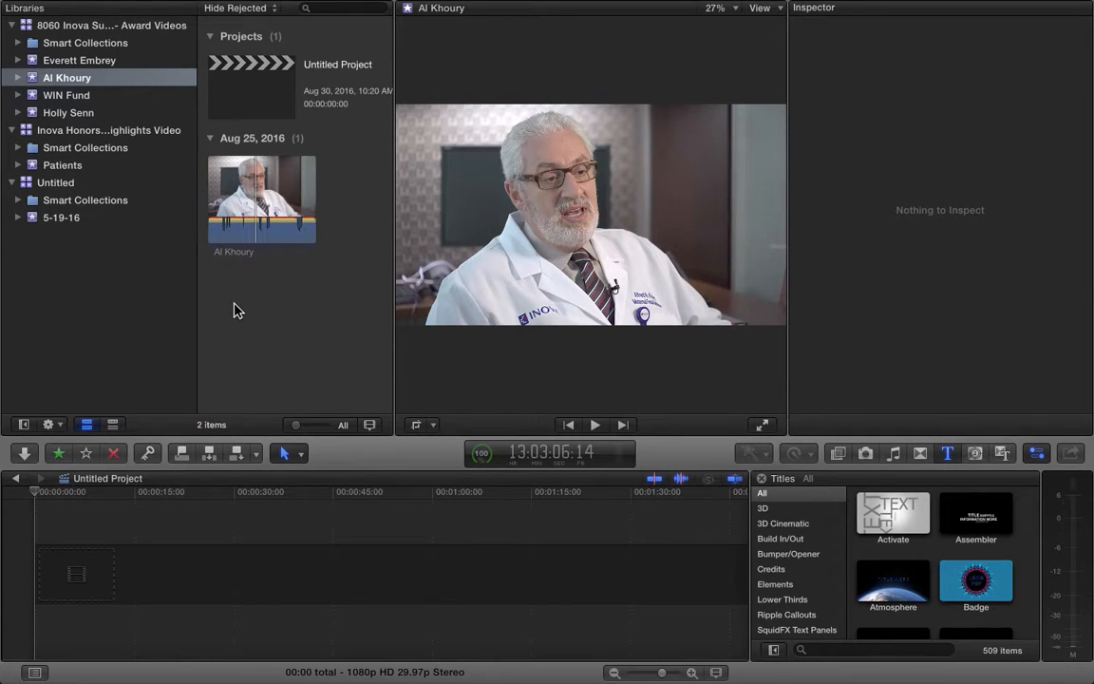
{"action": "left_click", "coordinate": [339, 63]}
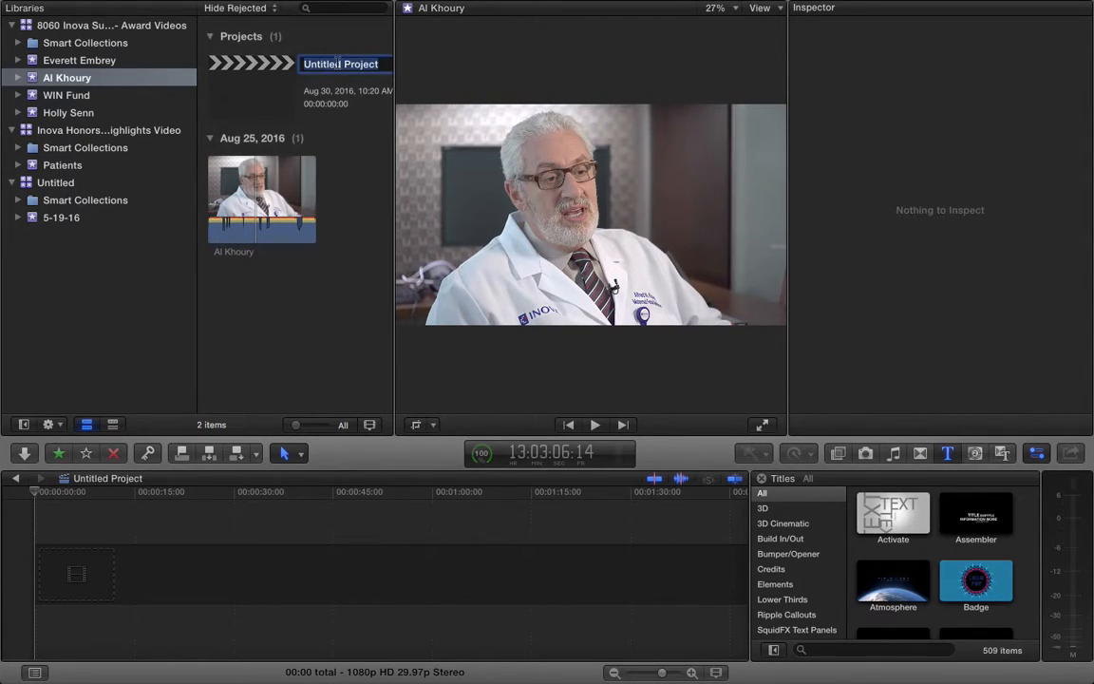
{"action": "left_click", "coordinate": [369, 186]}
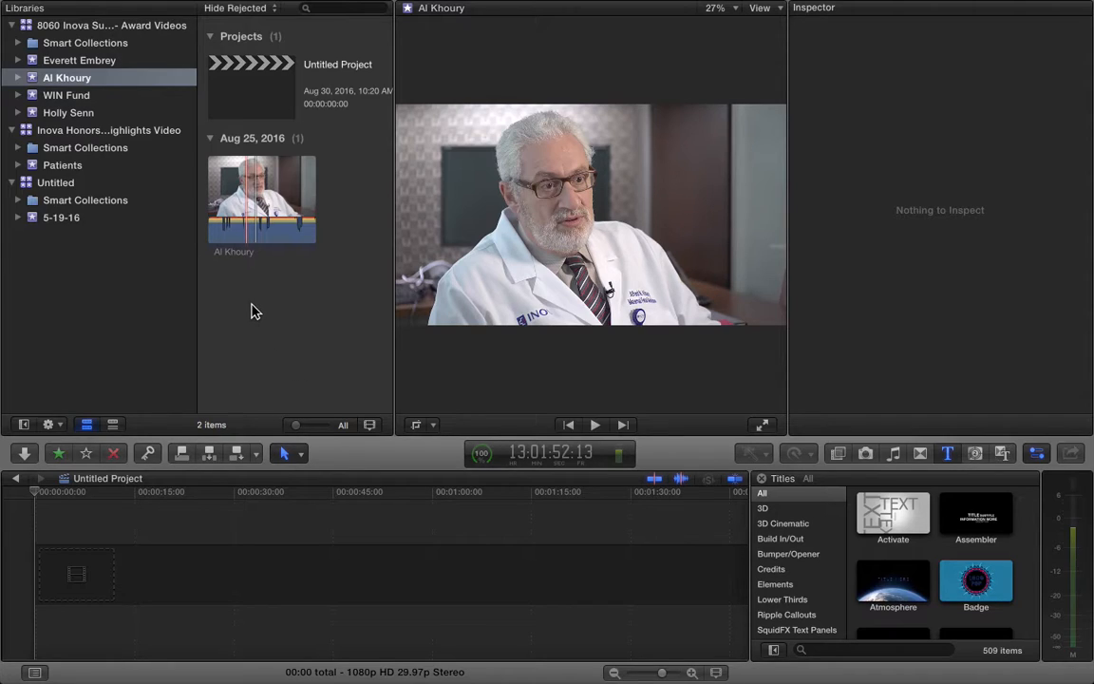
Select the Al Khoury clip and keep the Dual Mono channel configuration in the Inspector's Audio settings
{"action": "left_click", "coordinate": [238, 224]}
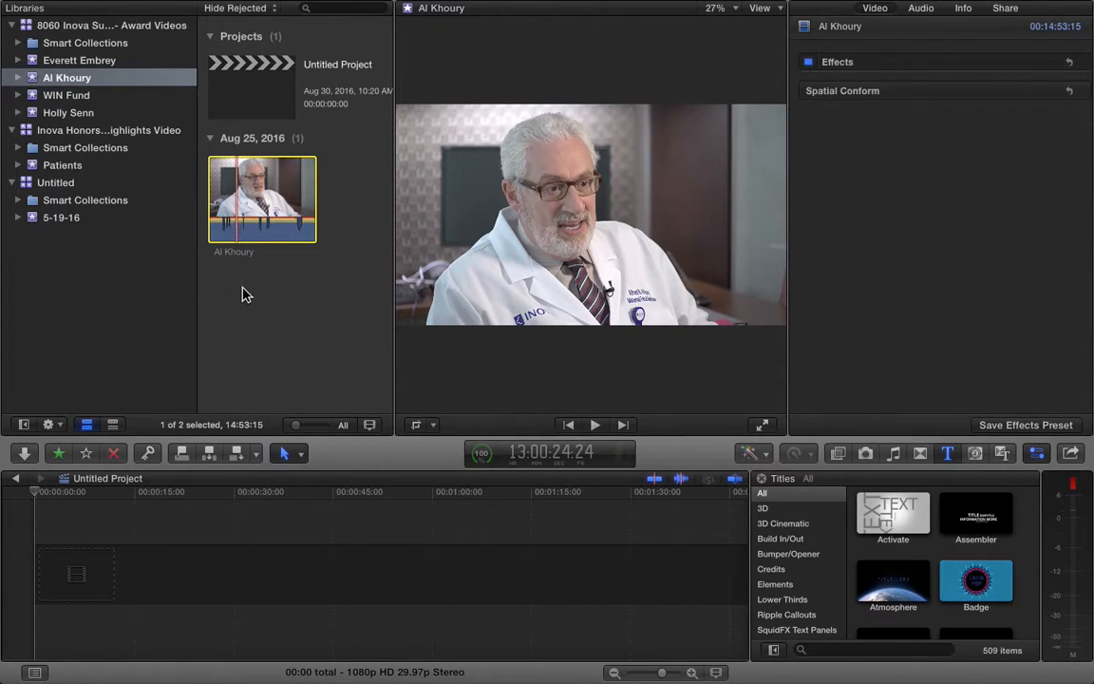
{"action": "left_click", "coordinate": [241, 294]}
{"action": "left_click", "coordinate": [256, 214]}
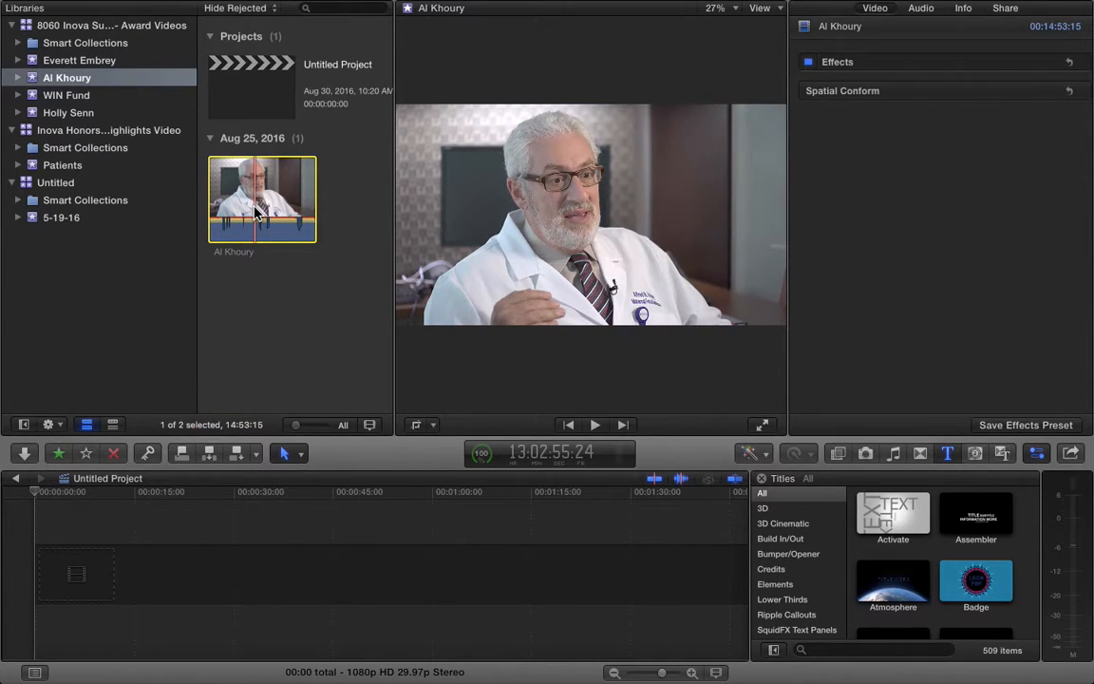
{"action": "left_click", "coordinate": [925, 10]}
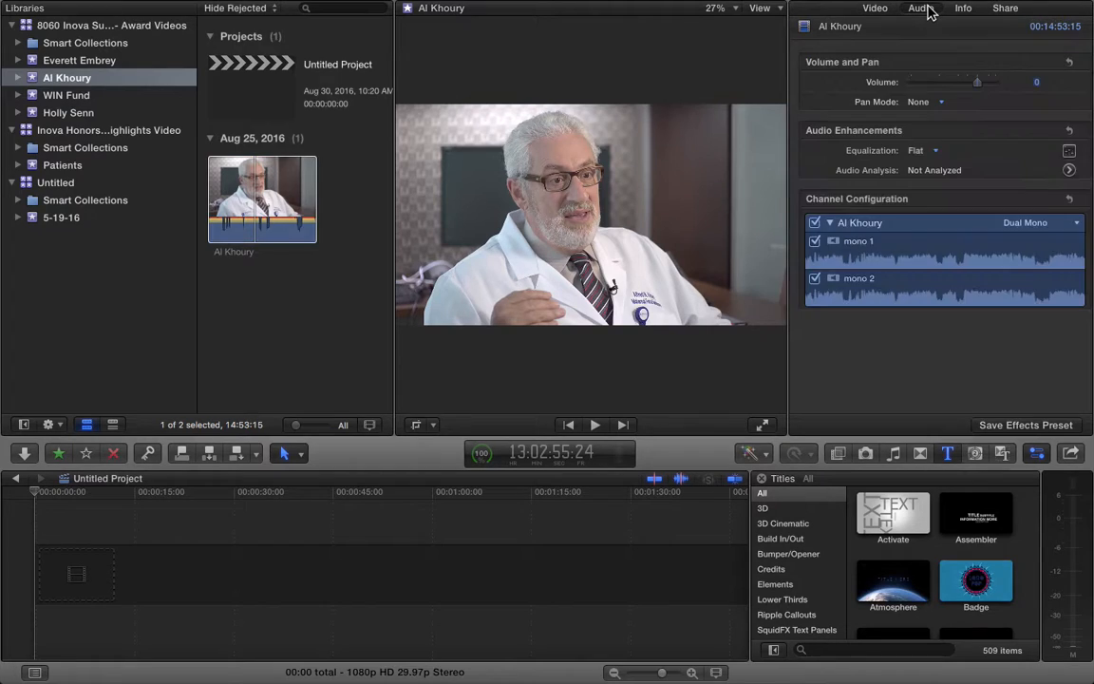
{"action": "left_click", "coordinate": [1019, 228]}
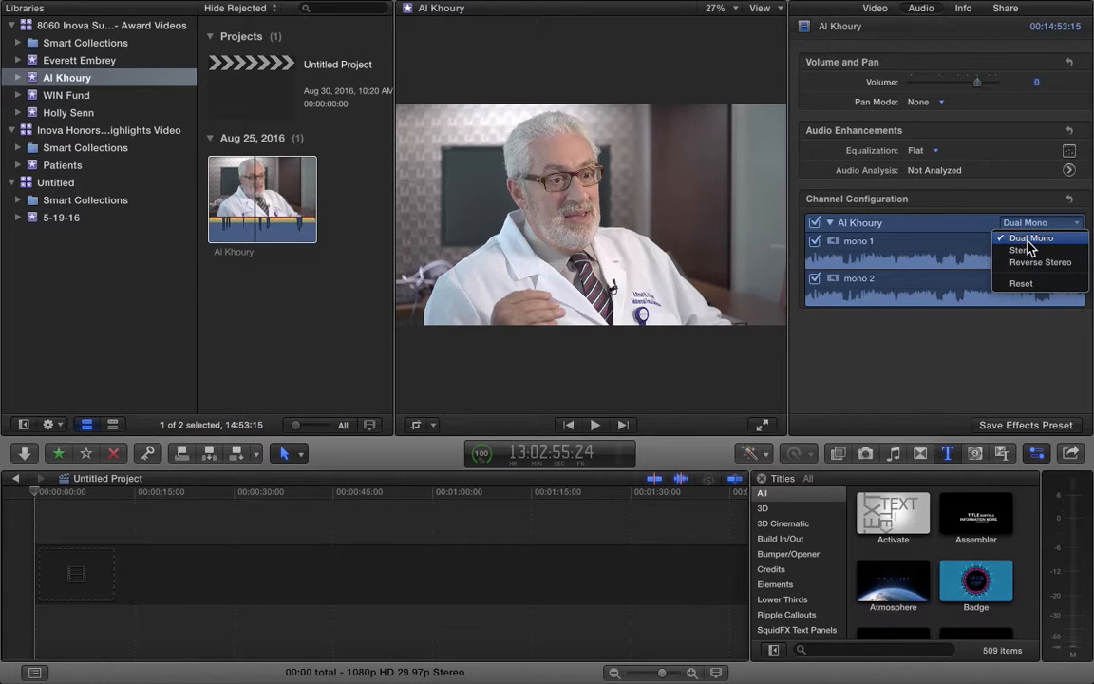
{"action": "left_click", "coordinate": [1028, 240]}
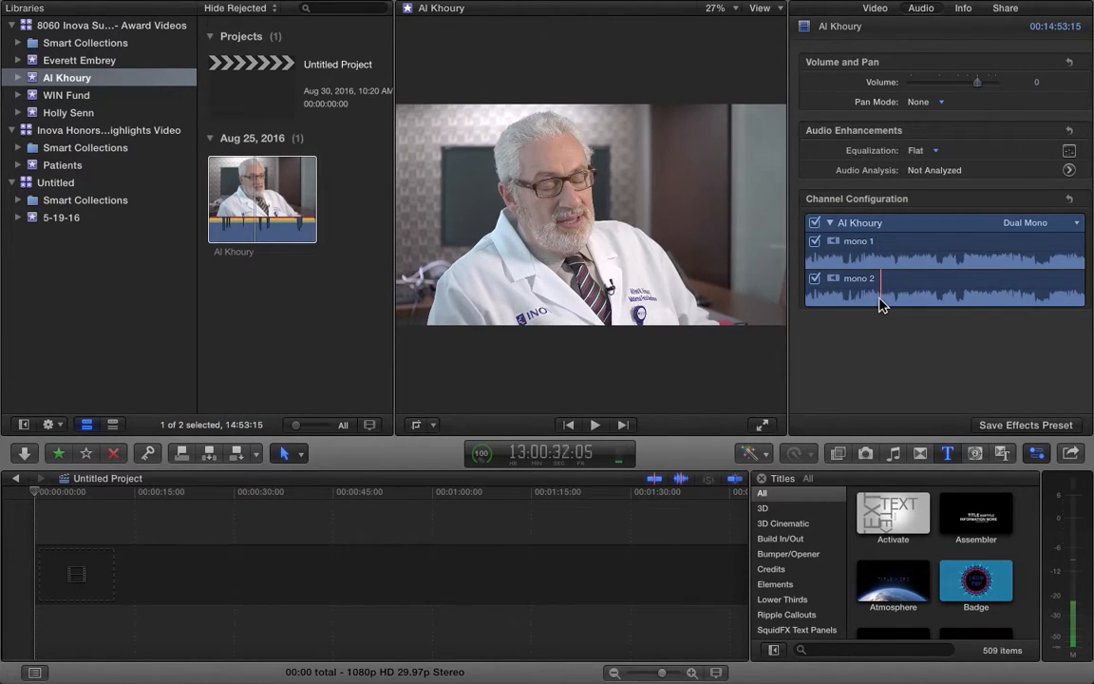
Toggle the mono 2 channel off and back on, then close the Inspector with Cmd-4
{"action": "left_click", "coordinate": [814, 278]}
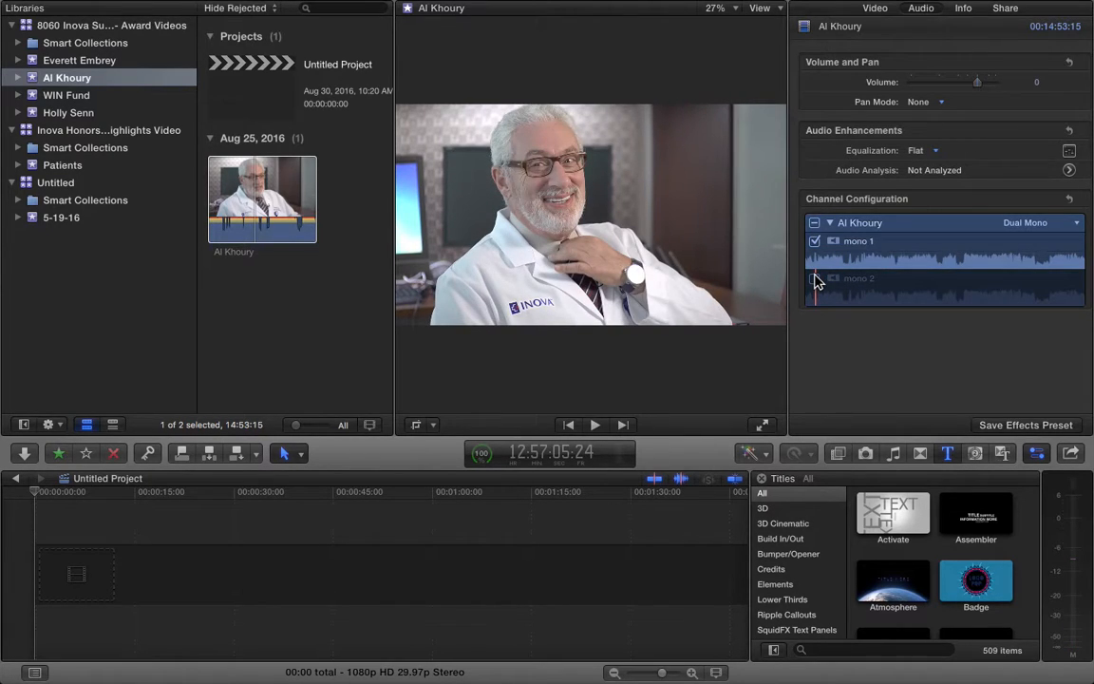
{"action": "left_click", "coordinate": [813, 278]}
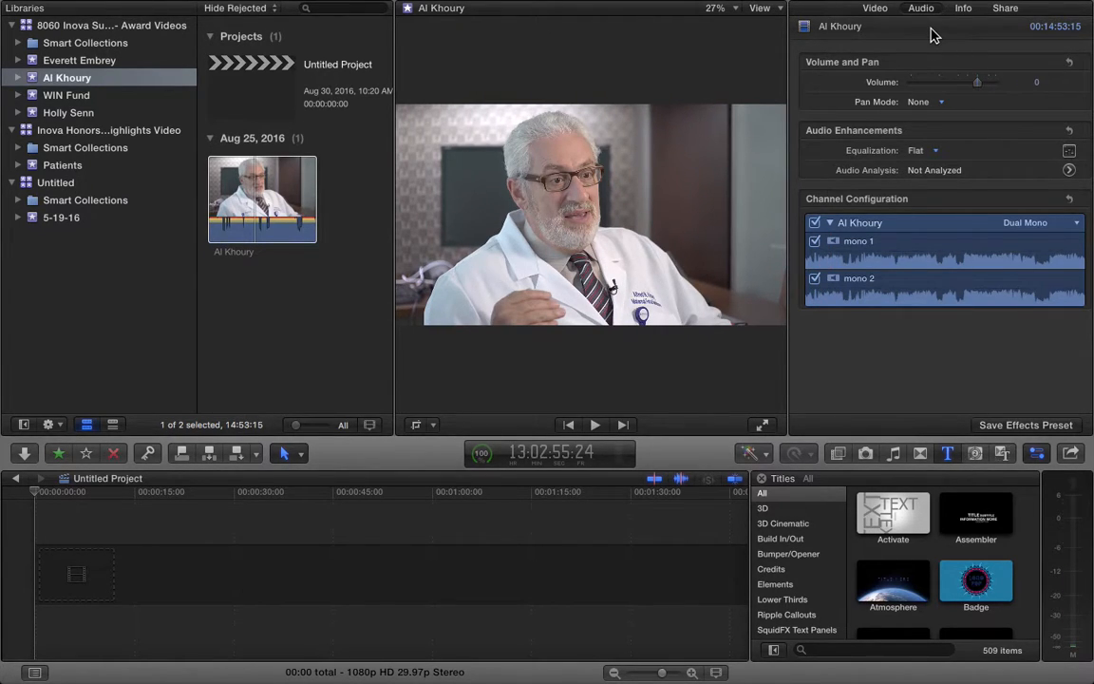
{"action": "key", "text": "super+4"}
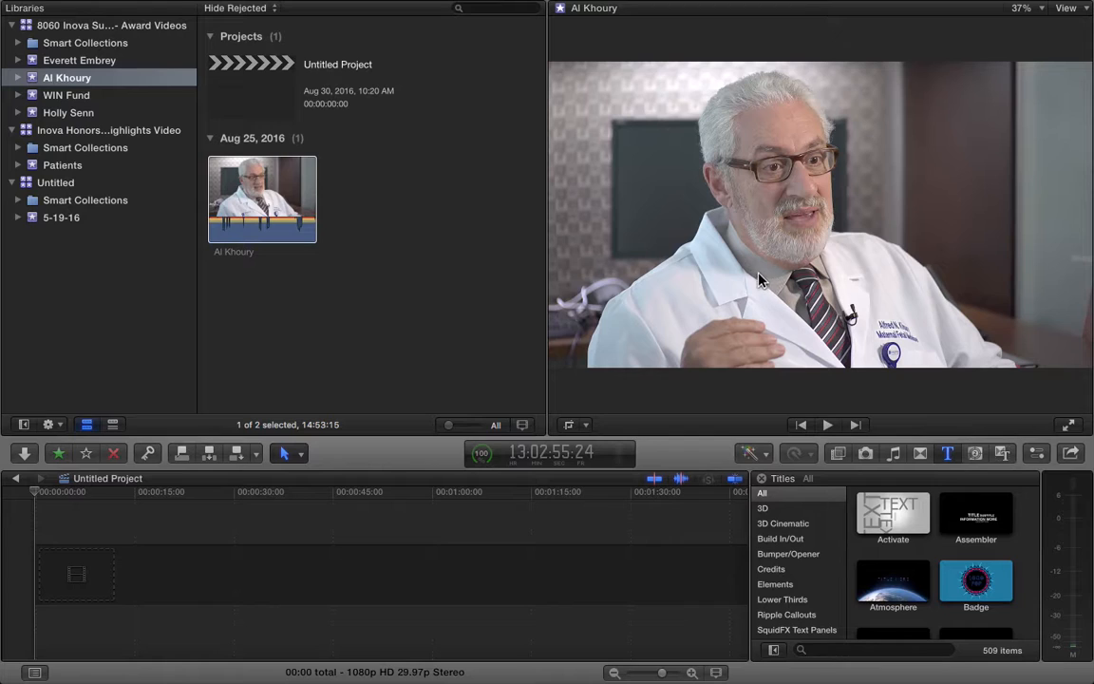
Widen the browser, close Titles, shorten the timeline, and try list view before returning to filmstrips
{"action": "left_click_drag", "start_coordinate": [546, 312], "coordinate": [829, 312]}
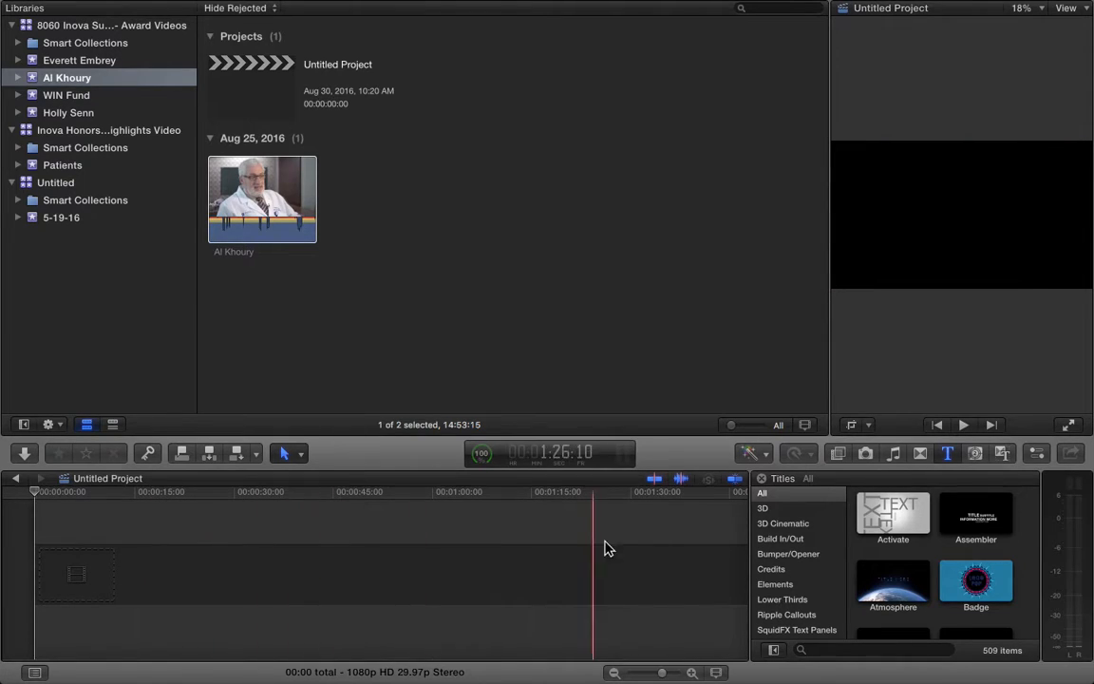
{"action": "left_click", "coordinate": [761, 479]}
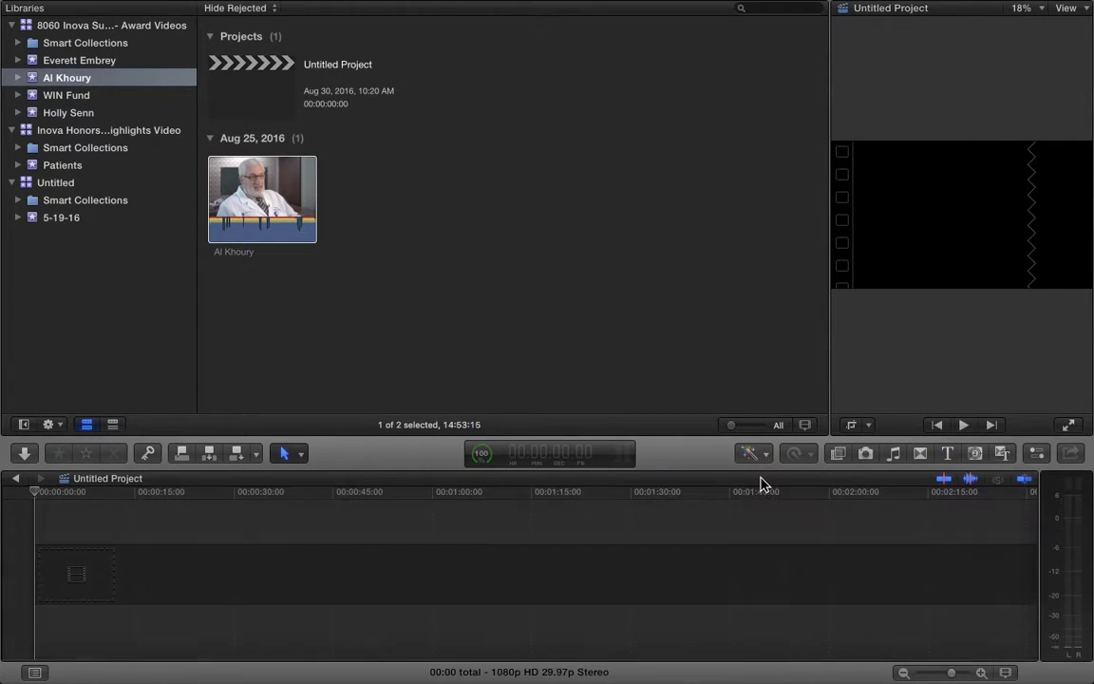
{"action": "left_click_drag", "start_coordinate": [356, 435], "coordinate": [360, 588]}
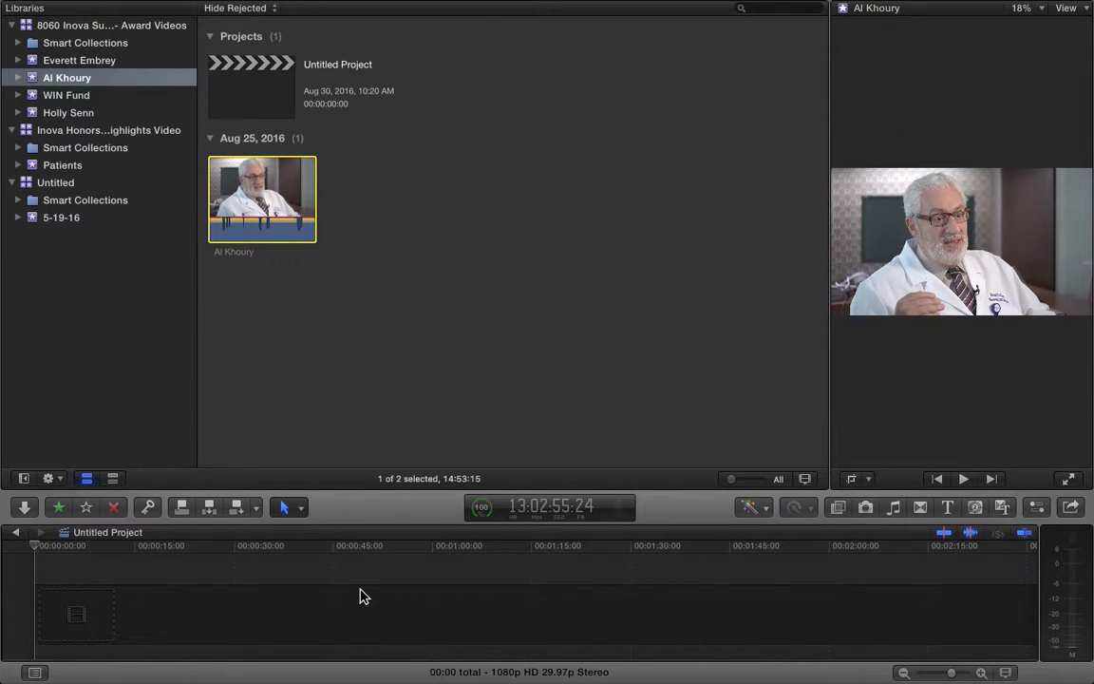
{"action": "left_click", "coordinate": [361, 595]}
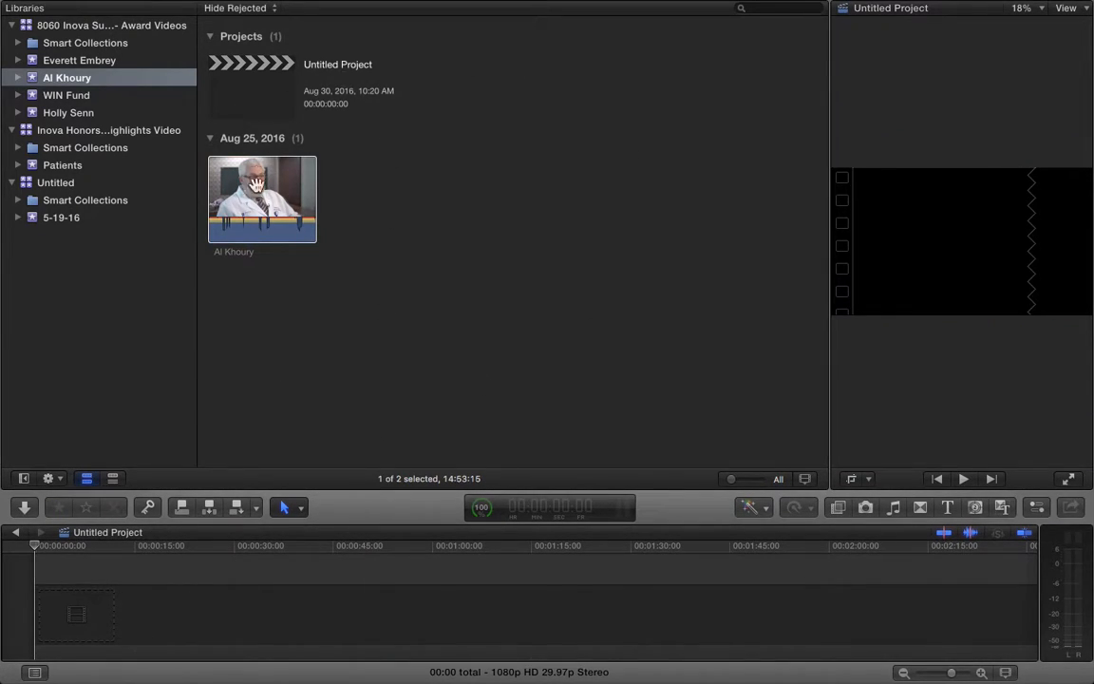
{"action": "left_click", "coordinate": [113, 478]}
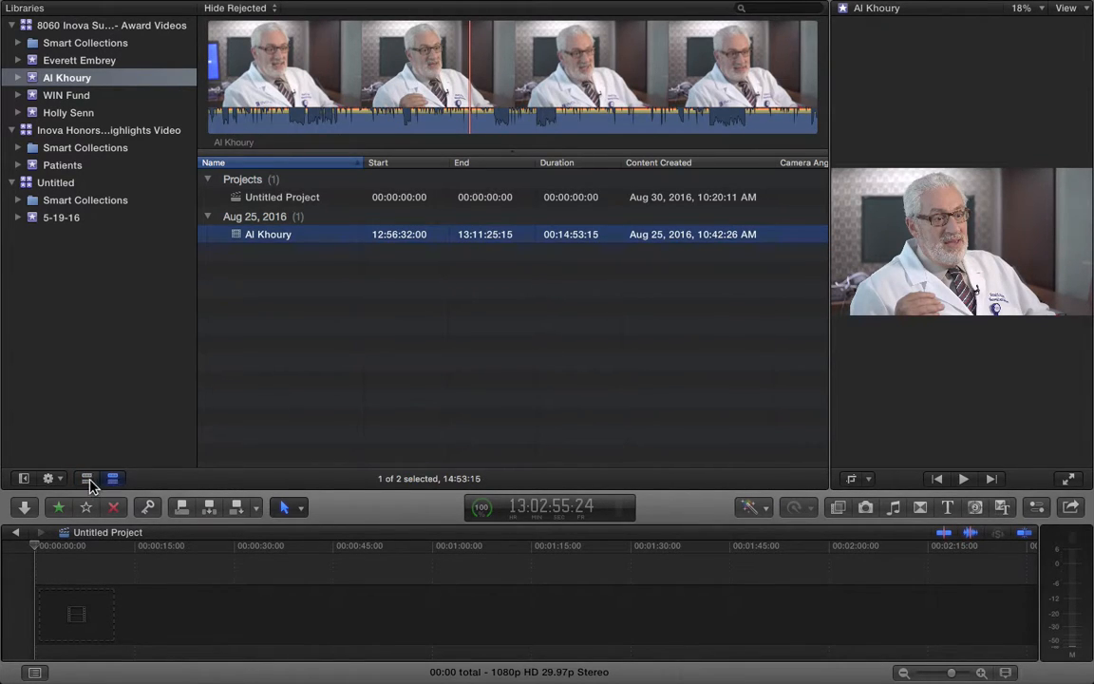
{"action": "left_click", "coordinate": [88, 479]}
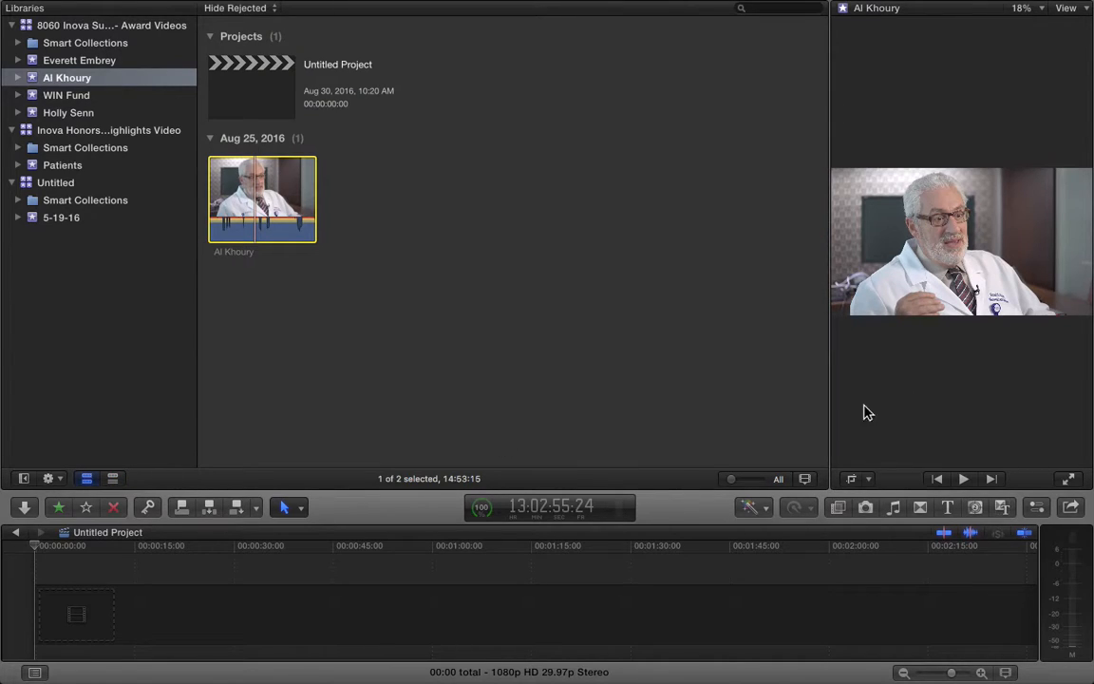
Adjust clip appearance, toggling audio waveforms off and on and making browser clips shorter
{"action": "mouse_move", "coordinate": [730, 478]}
{"action": "left_mouse_down"}
{"action": "mouse_move", "coordinate": [757, 480]}
{"action": "mouse_move", "coordinate": [727, 481]}
{"action": "mouse_move", "coordinate": [746, 483]}
{"action": "left_mouse_up"}
{"action": "left_click", "coordinate": [818, 603]}
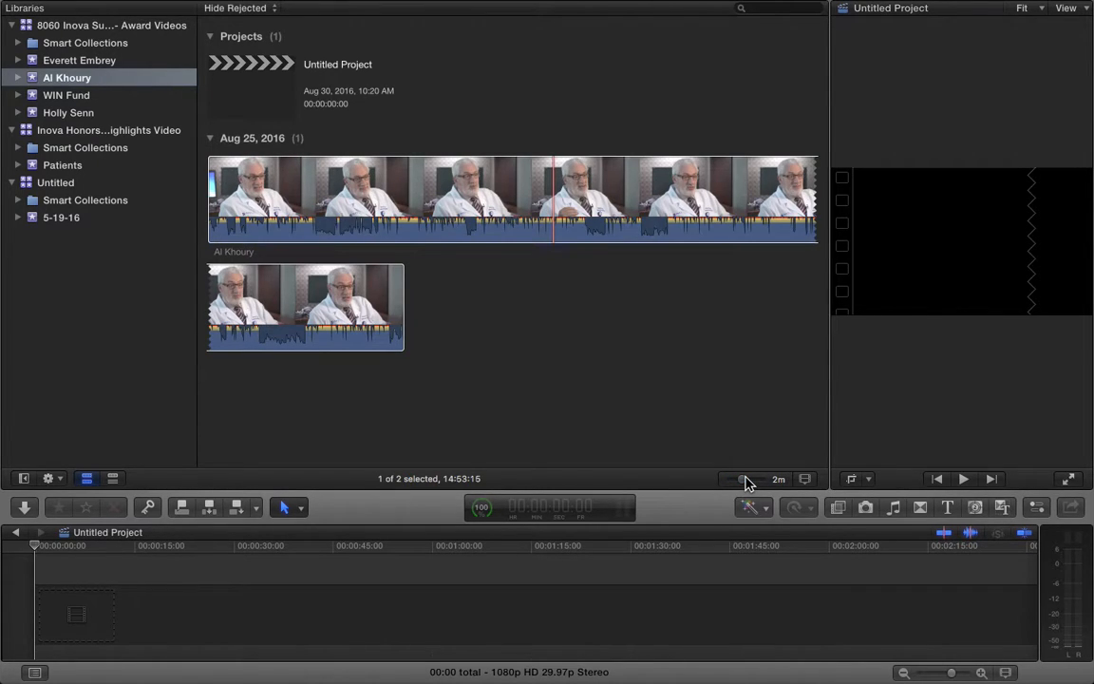
{"action": "left_click", "coordinate": [804, 479]}
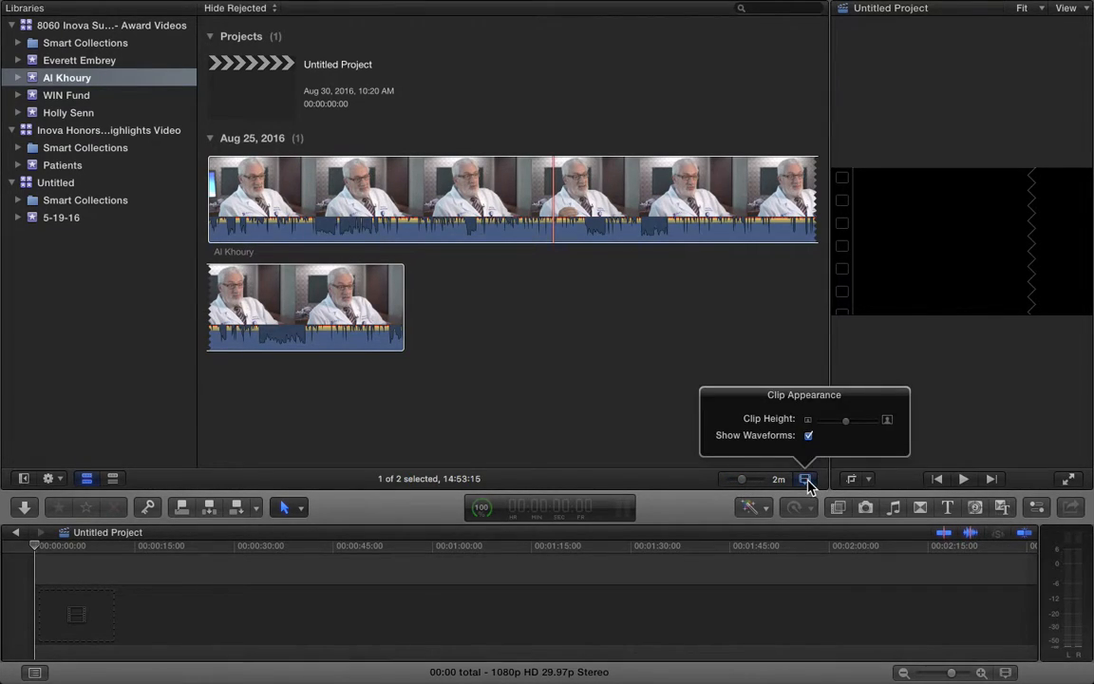
{"action": "left_click", "coordinate": [808, 435]}
{"action": "left_click", "coordinate": [808, 435]}
{"action": "left_click", "coordinate": [808, 436]}
{"action": "left_click", "coordinate": [808, 436]}
{"action": "mouse_move", "coordinate": [851, 427]}
{"action": "left_mouse_down"}
{"action": "mouse_move", "coordinate": [828, 425]}
{"action": "mouse_move", "coordinate": [842, 423]}
{"action": "left_mouse_up"}
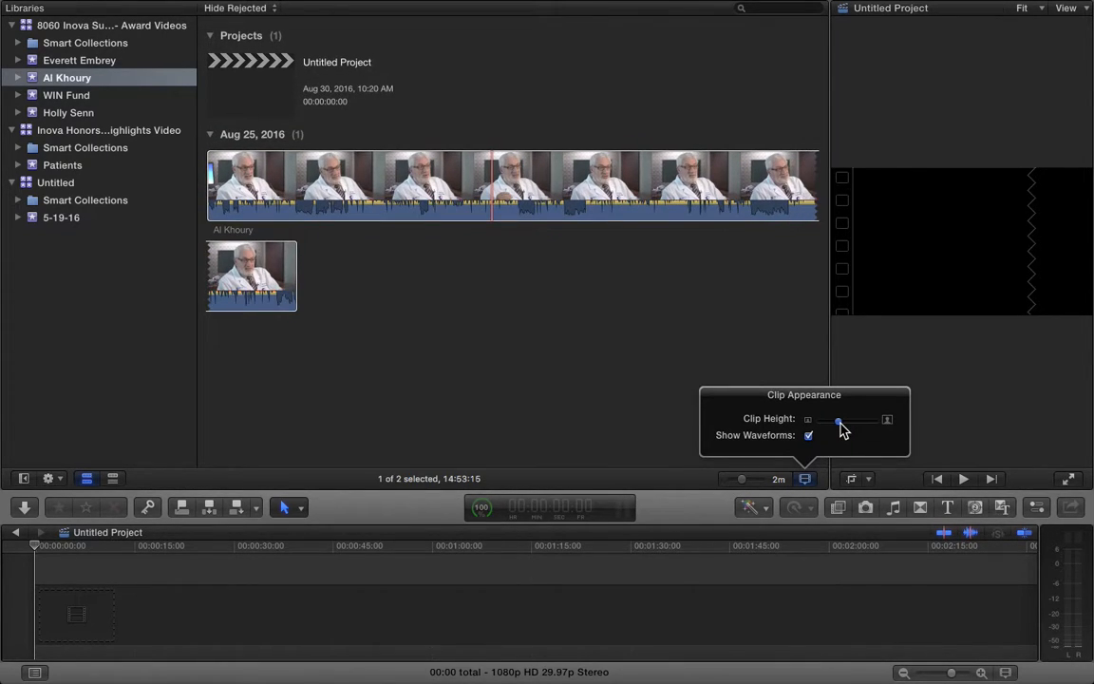
{"action": "left_click", "coordinate": [618, 376]}
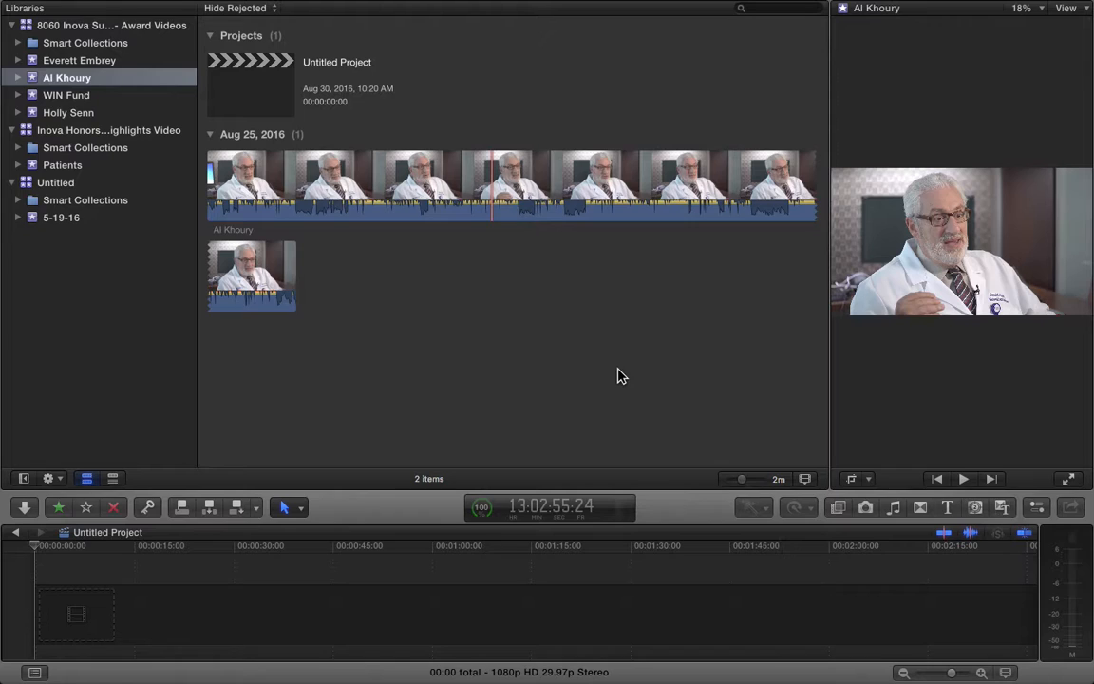
Set the filmstrip zoom to 30 seconds per thumbnail and scroll back to the top
{"action": "left_click_drag", "start_coordinate": [745, 483], "coordinate": [748, 483]}
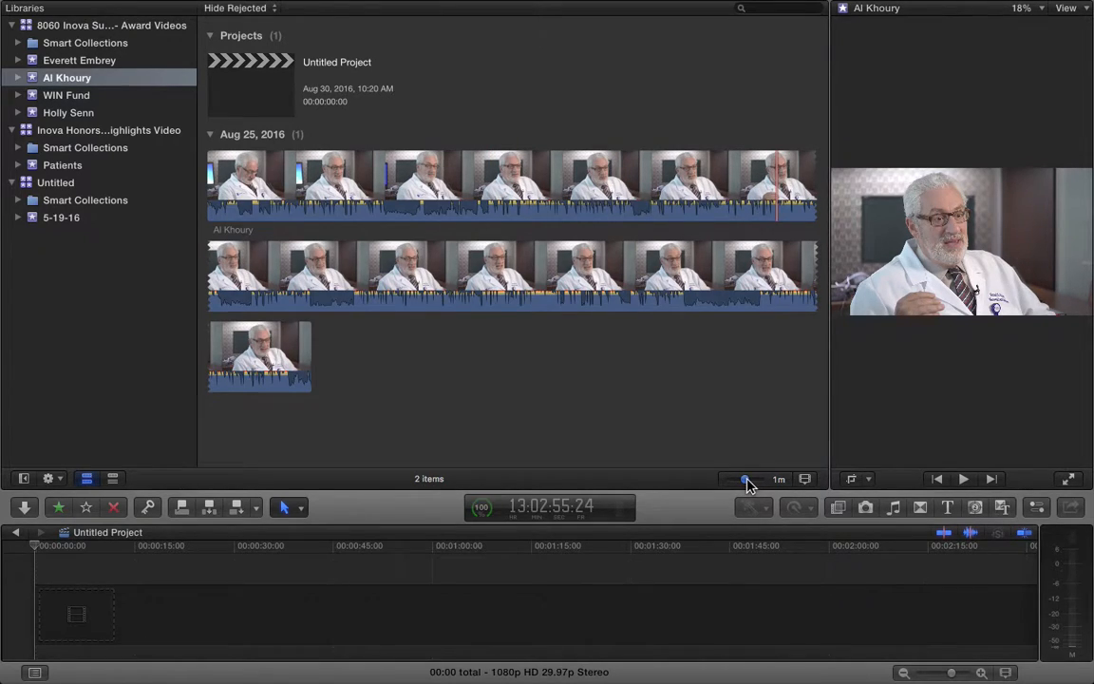
{"action": "left_click_drag", "start_coordinate": [747, 483], "coordinate": [749, 482]}
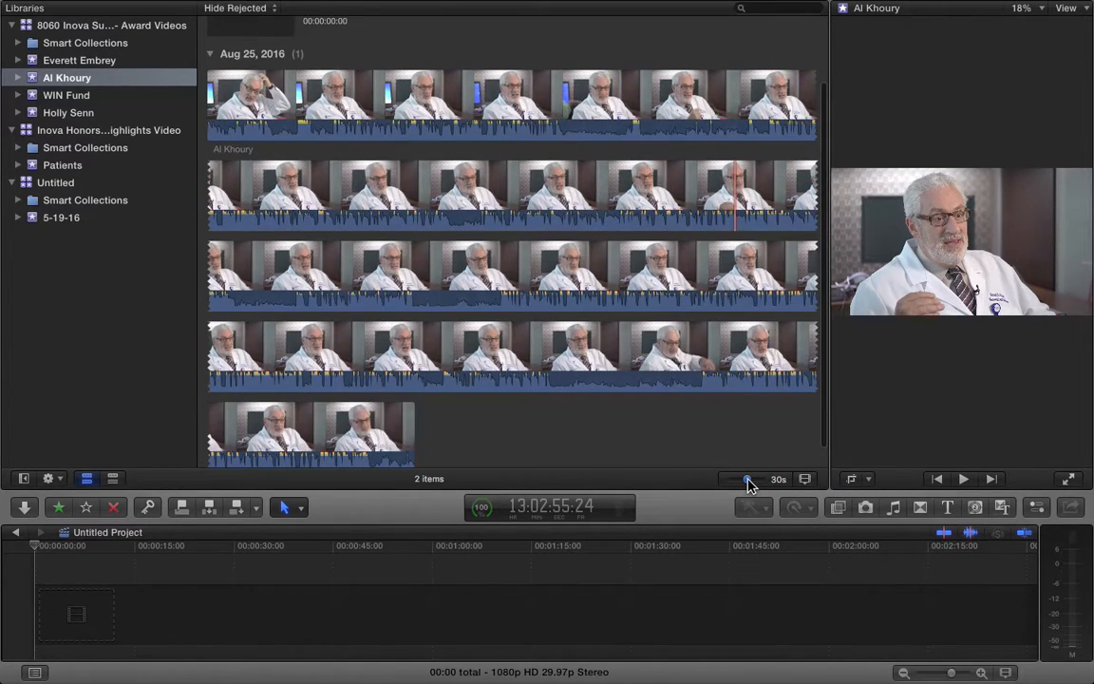
{"action": "left_click", "coordinate": [280, 132]}
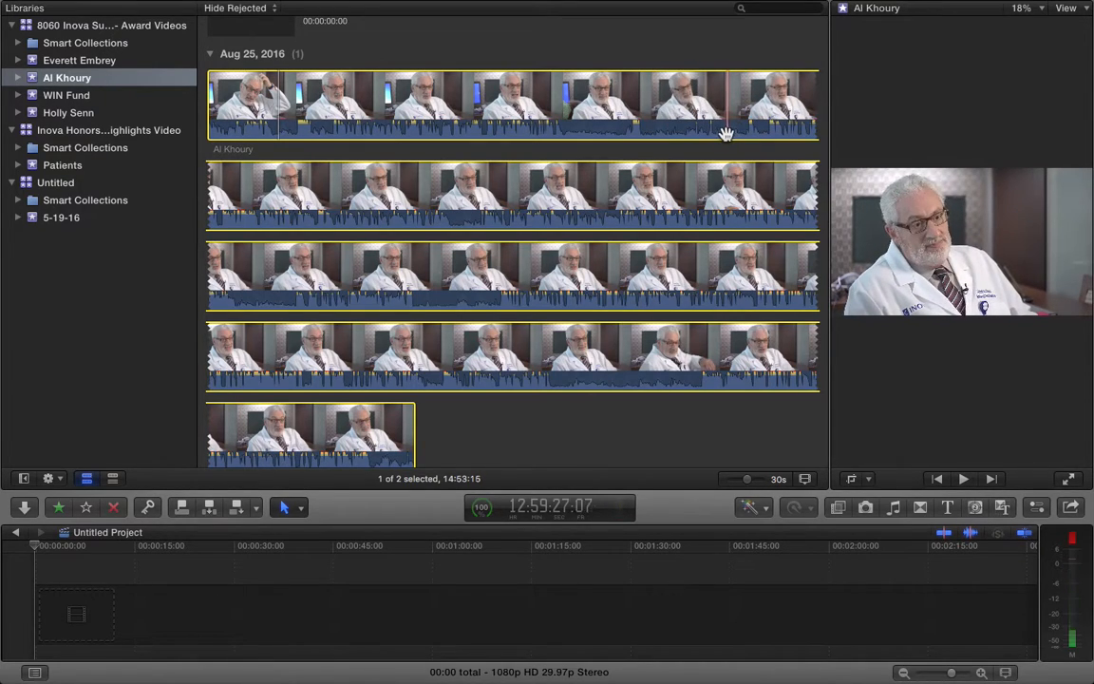
{"action": "mouse_move", "coordinate": [746, 483]}
{"action": "left_mouse_down"}
{"action": "mouse_move", "coordinate": [732, 480]}
{"action": "mouse_move", "coordinate": [768, 479]}
{"action": "left_mouse_up"}
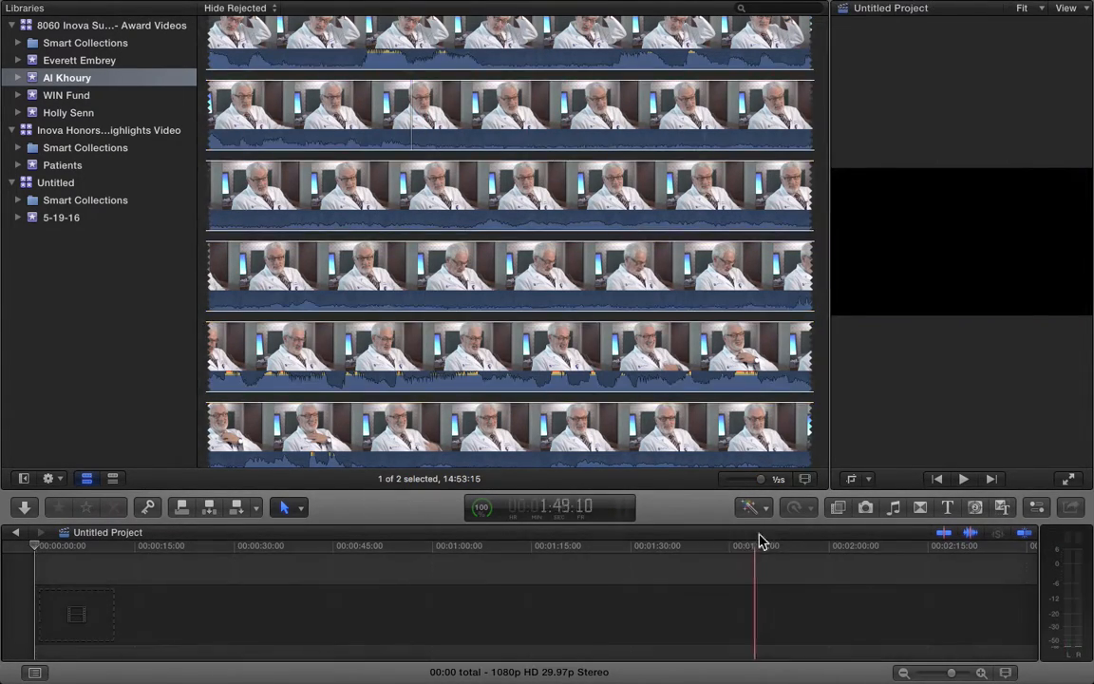
{"action": "left_click_drag", "start_coordinate": [761, 480], "coordinate": [752, 485]}
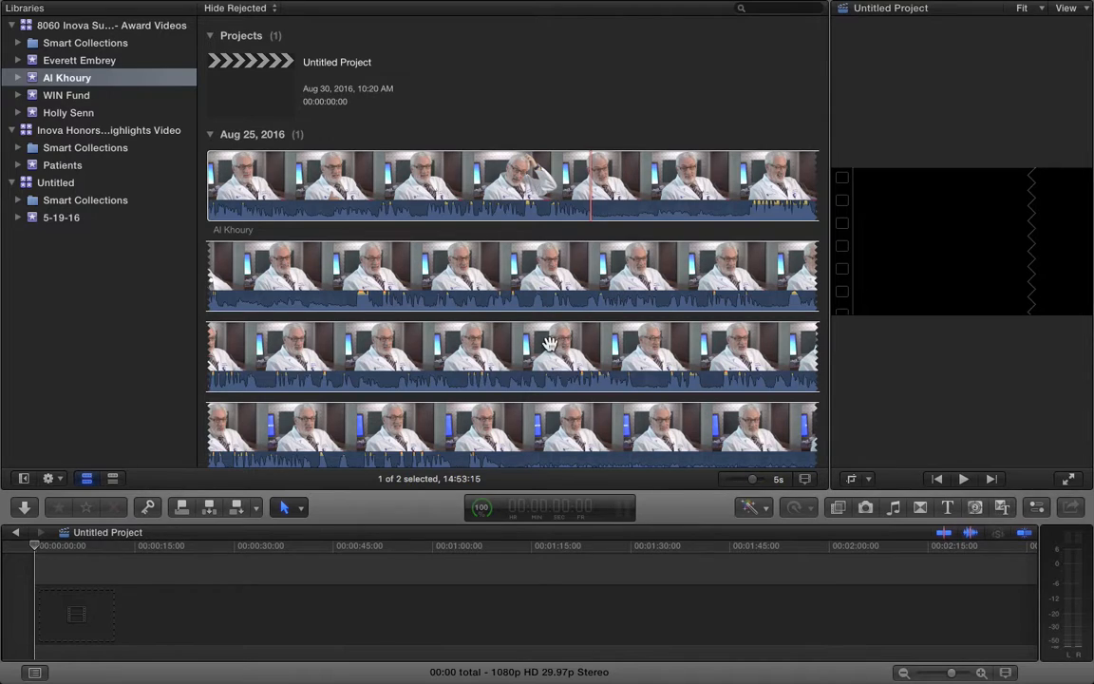
{"action": "scroll", "coordinate": [551, 349], "scroll_direction": "down", "scroll_amount": 5}
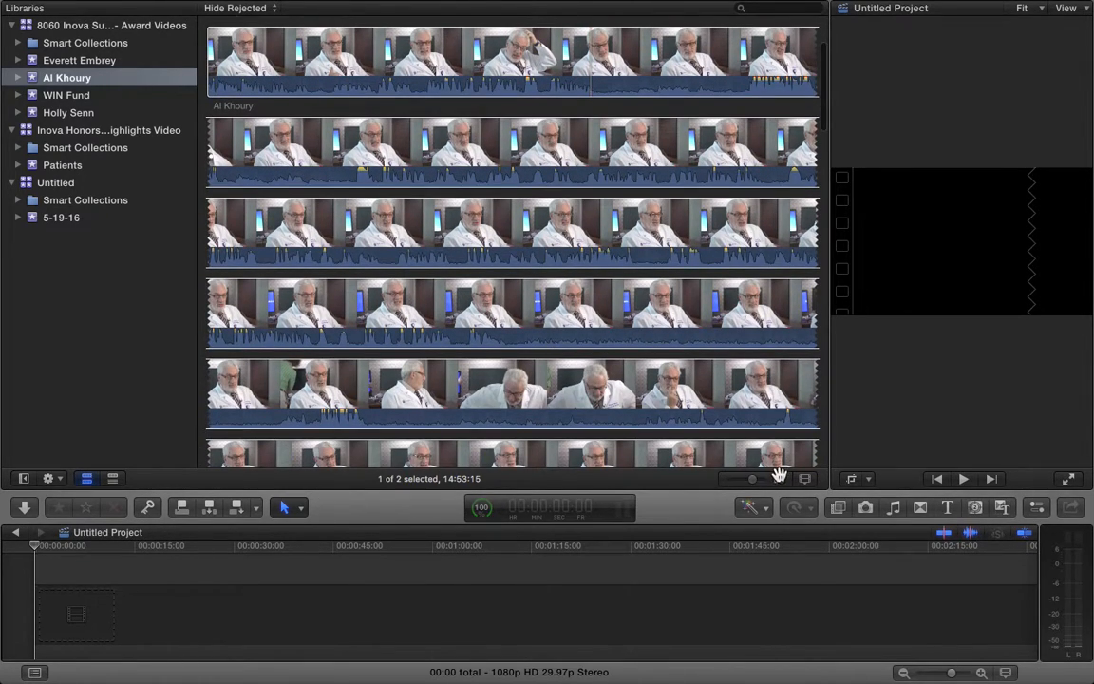
{"action": "left_click_drag", "start_coordinate": [752, 484], "coordinate": [745, 480]}
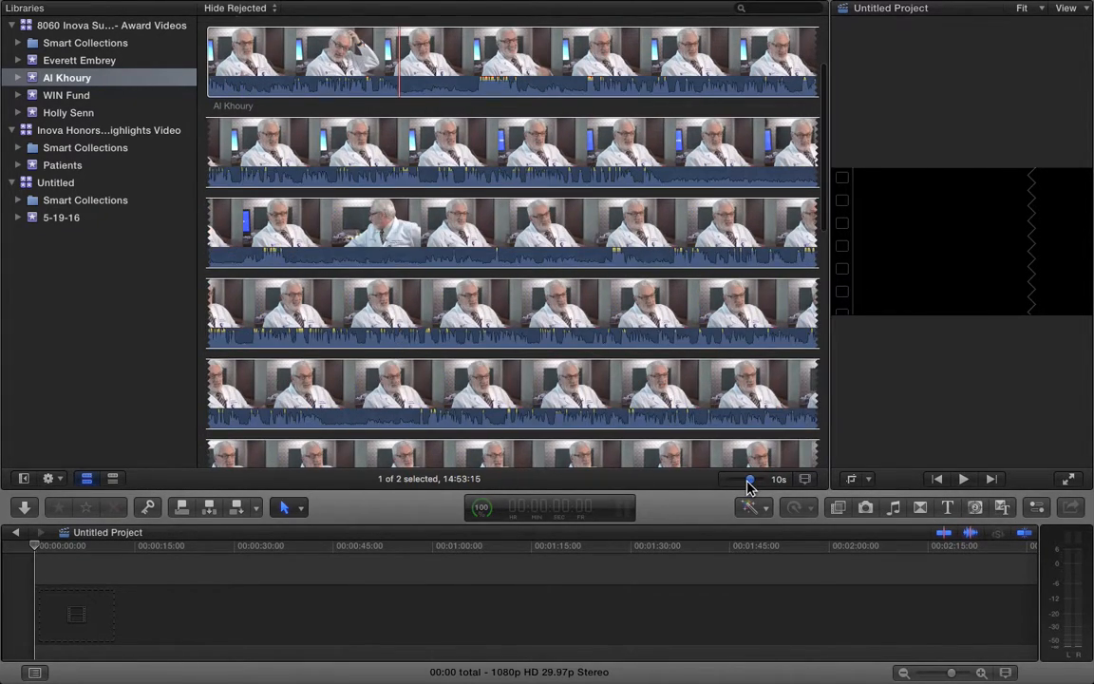
{"action": "scroll", "coordinate": [539, 348], "scroll_direction": "down", "scroll_amount": 3}
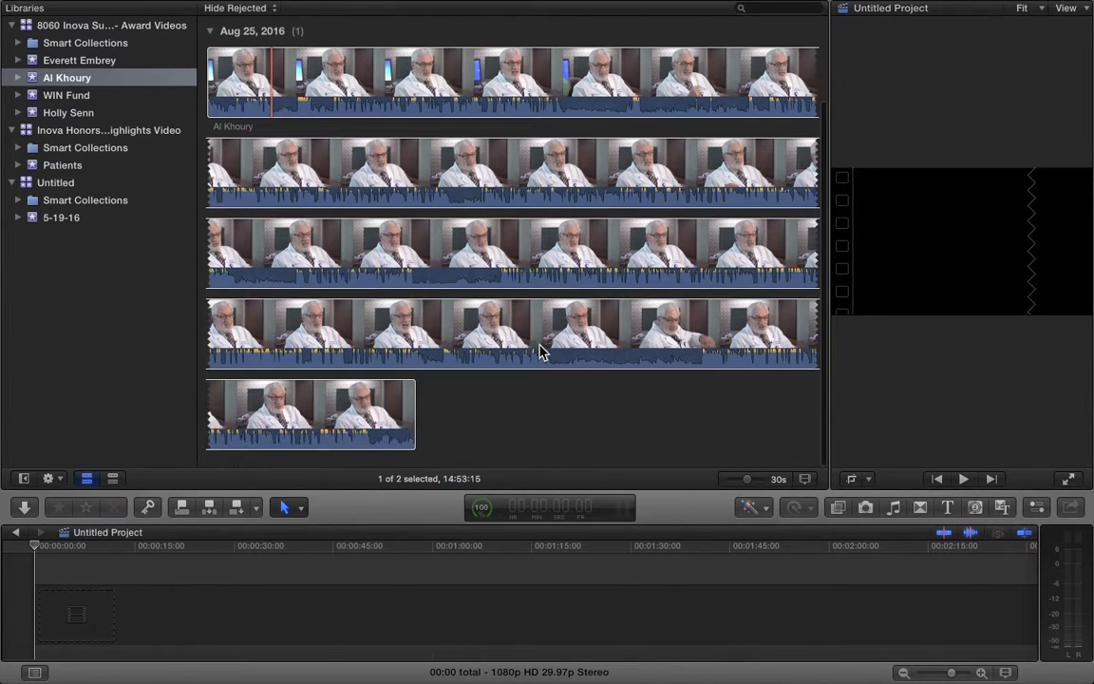
{"action": "scroll", "coordinate": [539, 347], "scroll_direction": "up", "scroll_amount": 3}
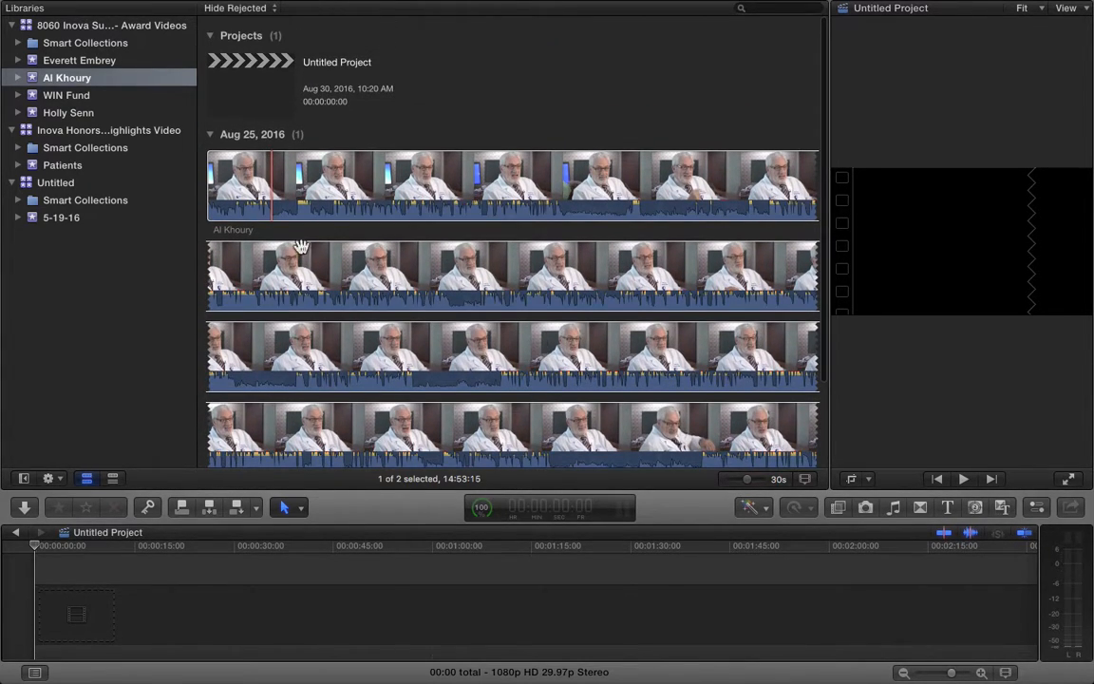
Select the Al Khoury interview clip and play through it, pausing along the way
{"action": "left_click", "coordinate": [210, 177]}
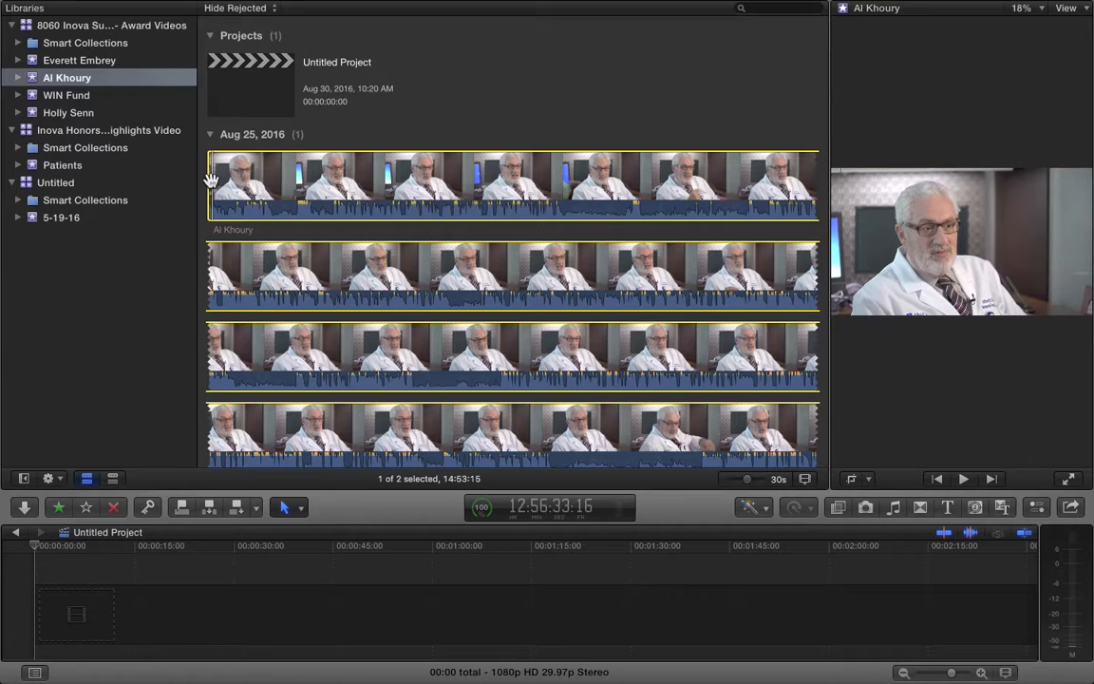
{"action": "key", "text": "space"}
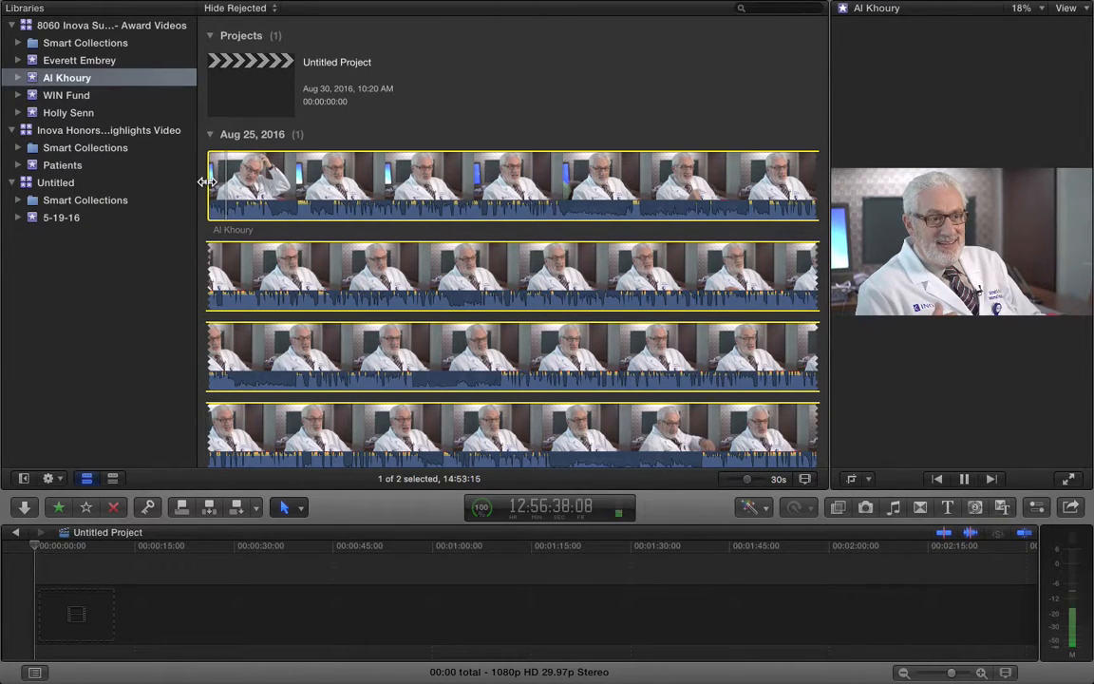
{"action": "key", "text": "space"}
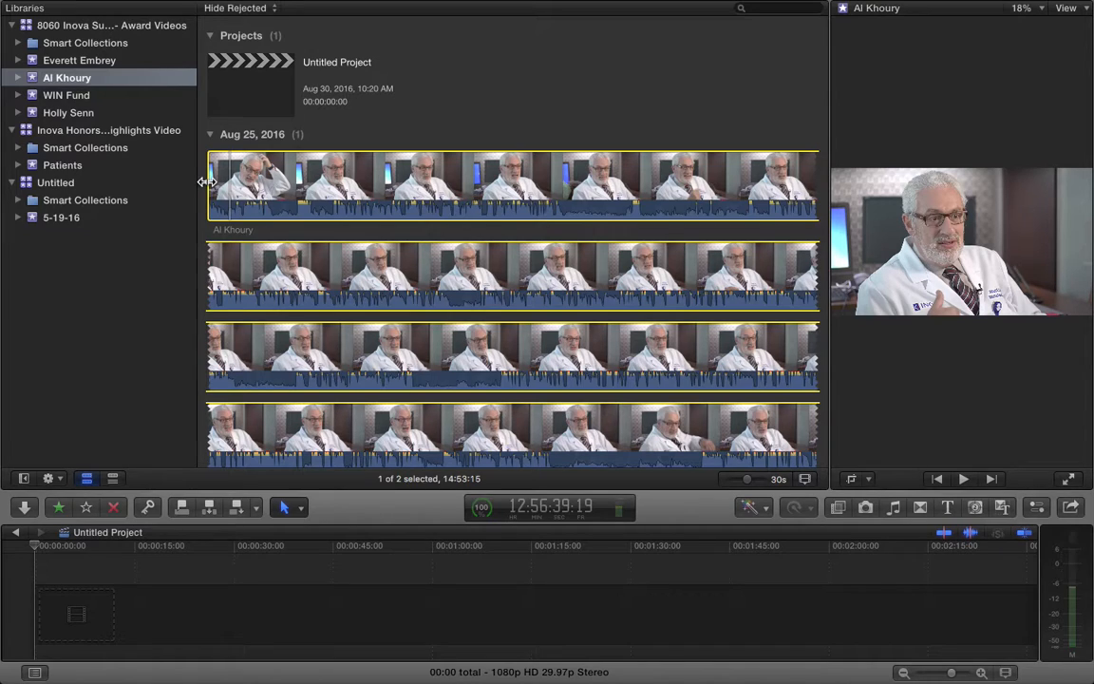
{"action": "key", "text": "space"}
{"action": "key", "text": "space"}
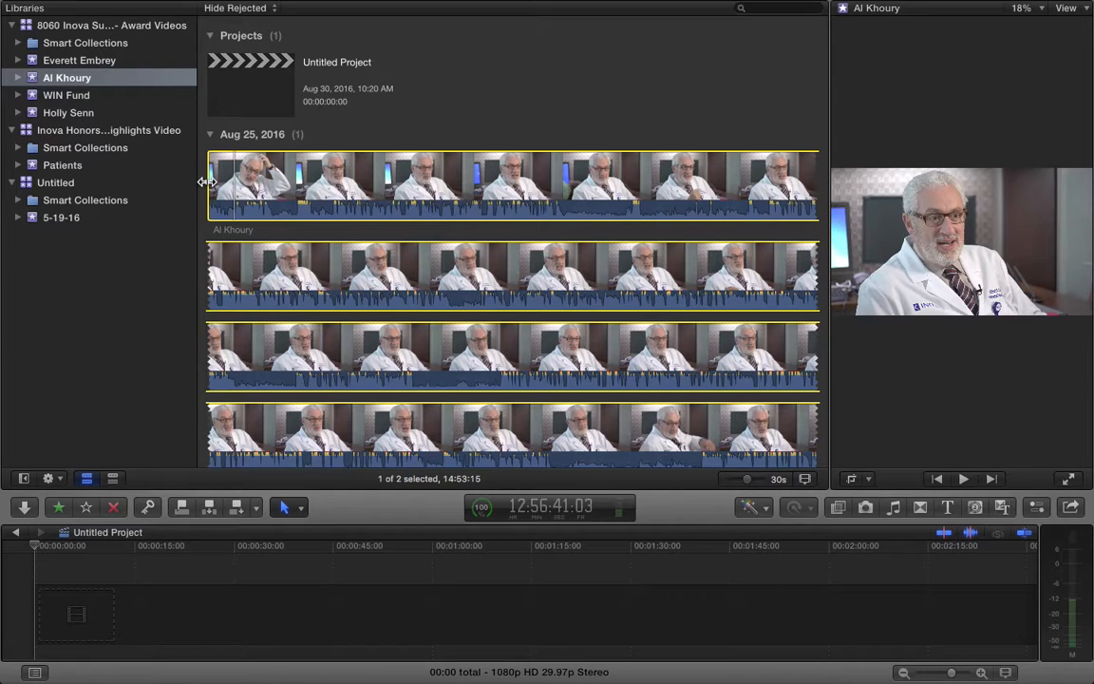
{"action": "key", "text": "space"}
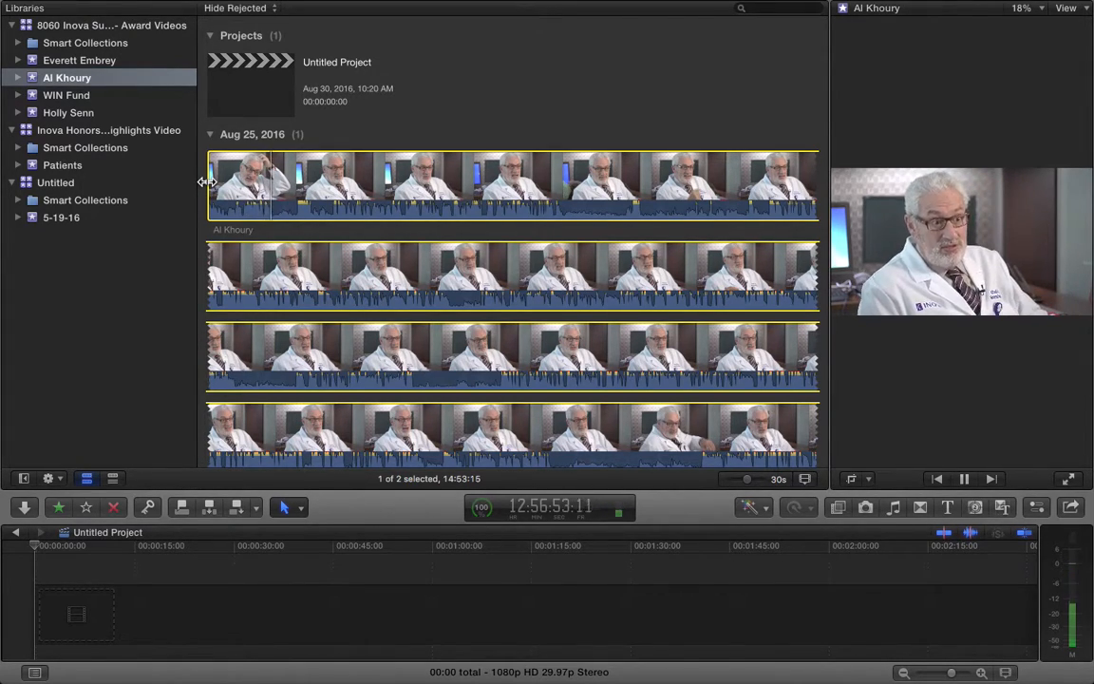
{"action": "key", "text": "space"}
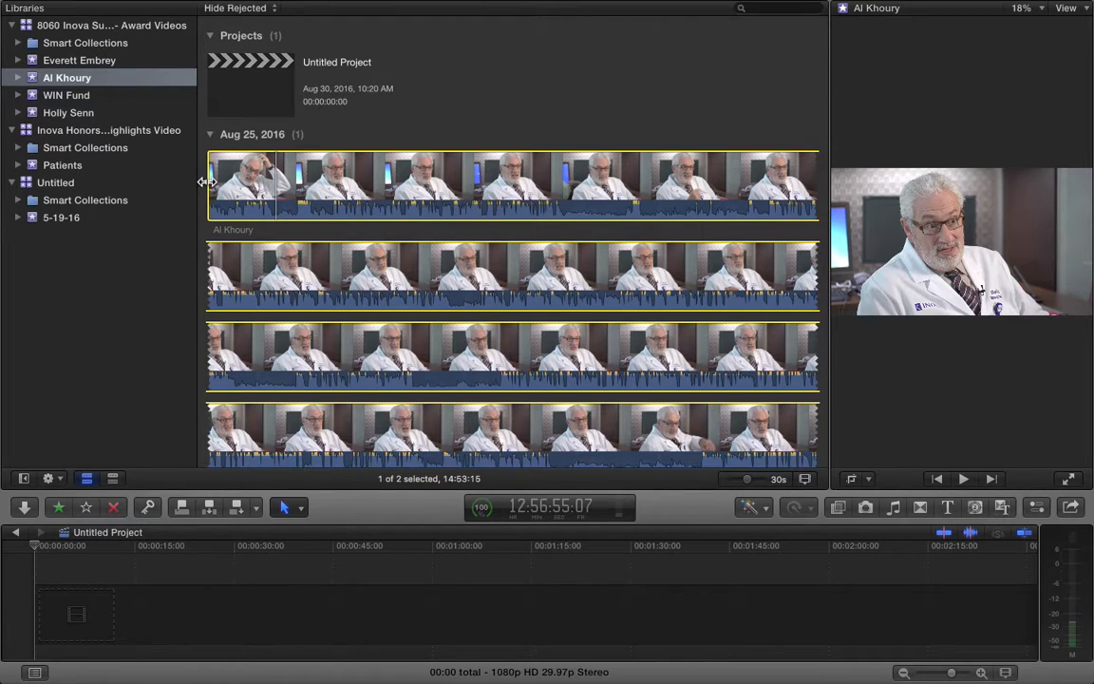
{"action": "key", "text": "space"}
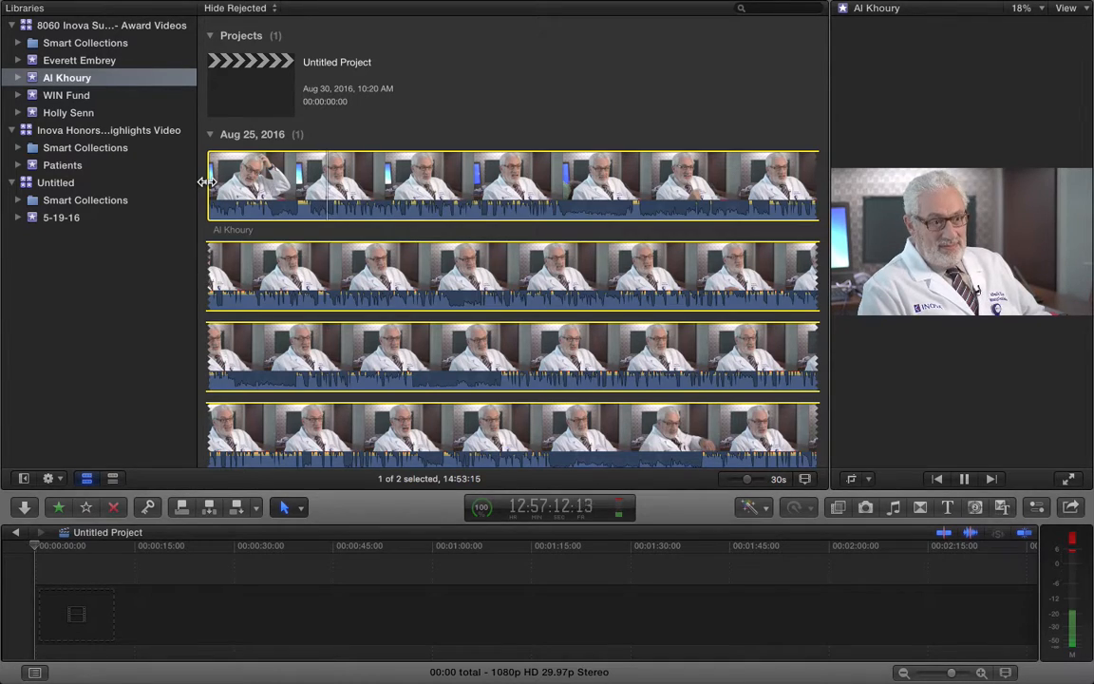
{"action": "key", "text": "space"}
{"action": "key", "text": "space"}
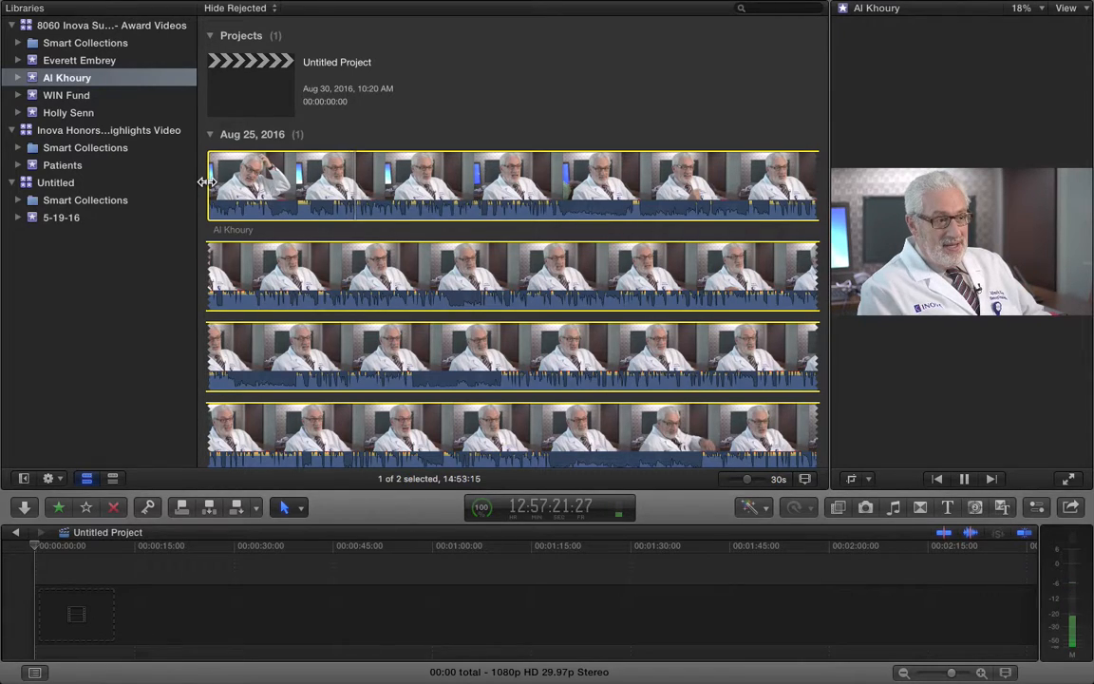
{"action": "key", "text": "space"}
Shuttle with J, K, L to the unwanted moment and mark a 42:21 range with O
{"action": "key", "text": "j"}
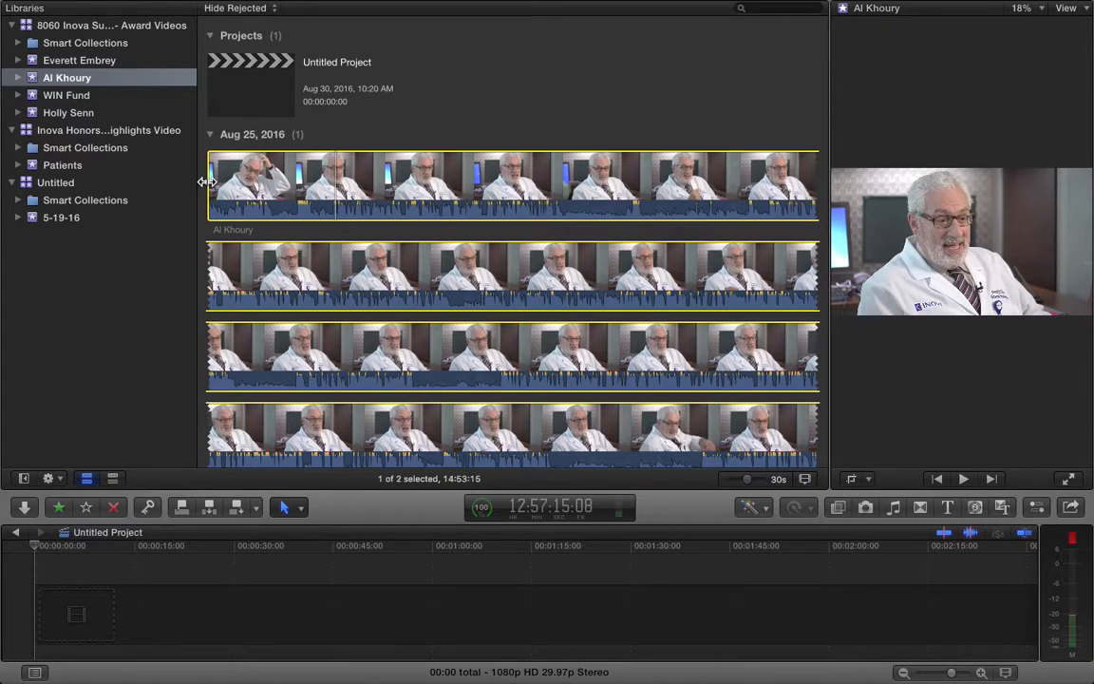
{"action": "key", "text": "j"}
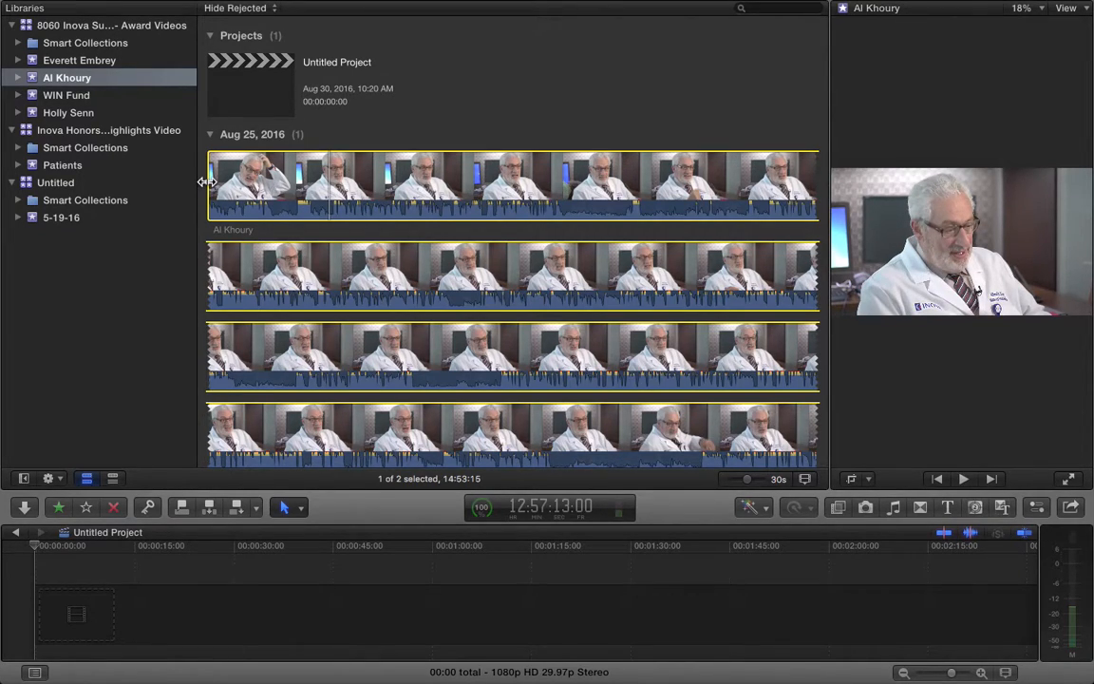
{"action": "key", "text": "l"}
{"action": "key", "text": "j"}
{"action": "key", "text": "j"}
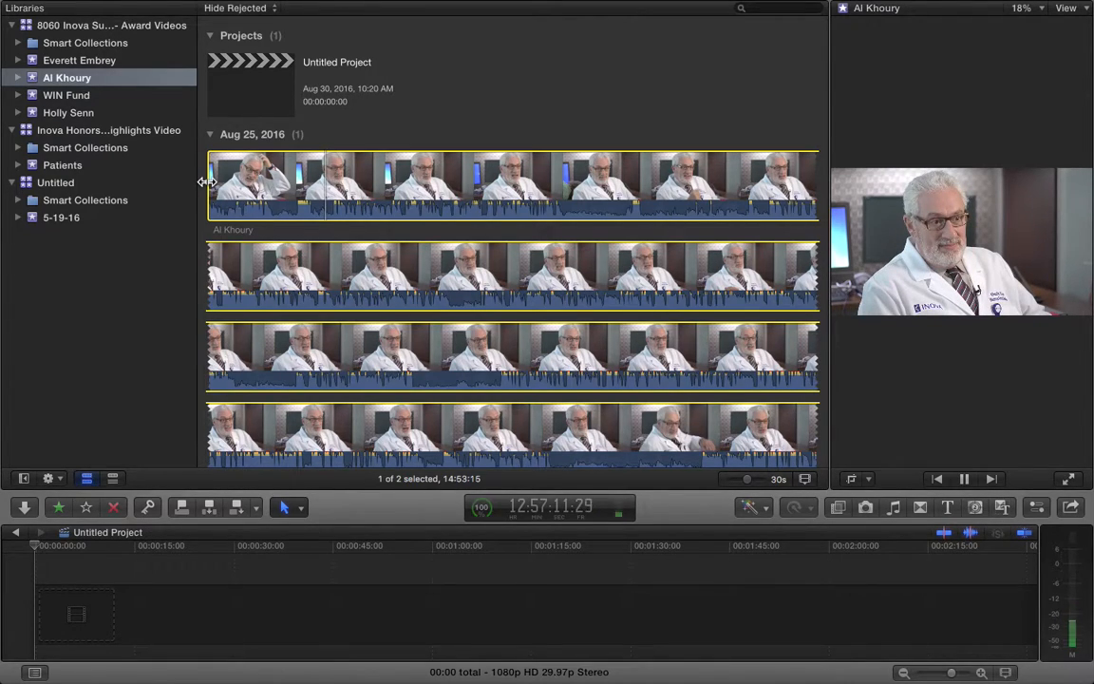
{"action": "key", "text": "k"}
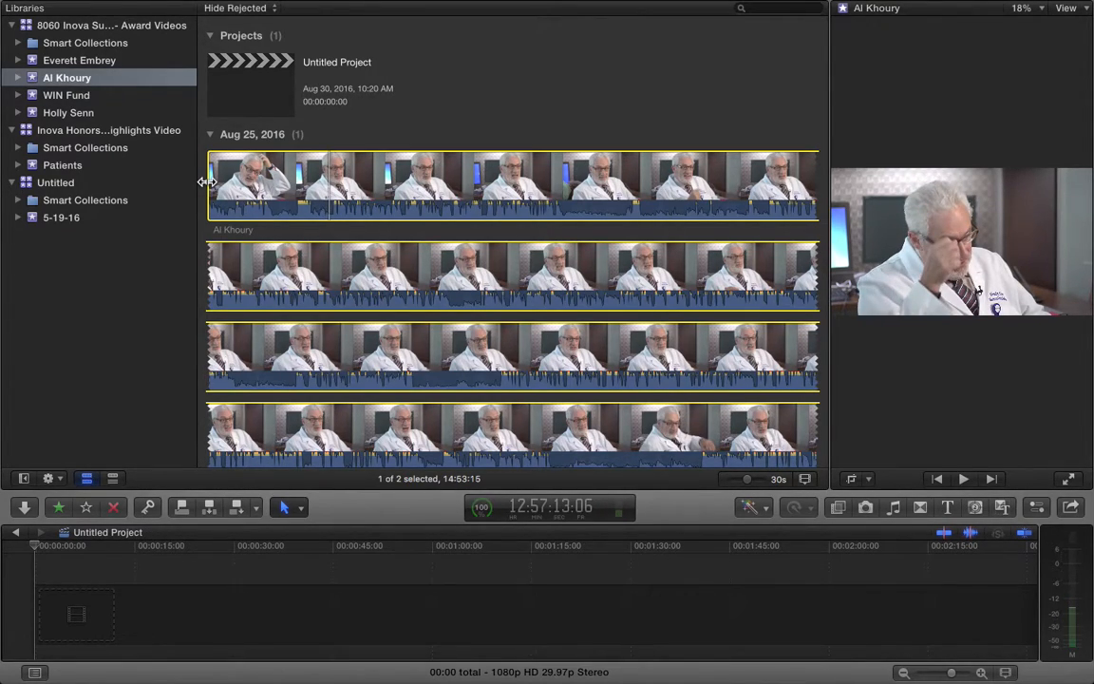
{"action": "key", "text": "l"}
{"action": "key", "text": "k"}
{"action": "key", "text": "Right"}
{"action": "key", "text": "Right"}
{"action": "key", "text": "Right"}
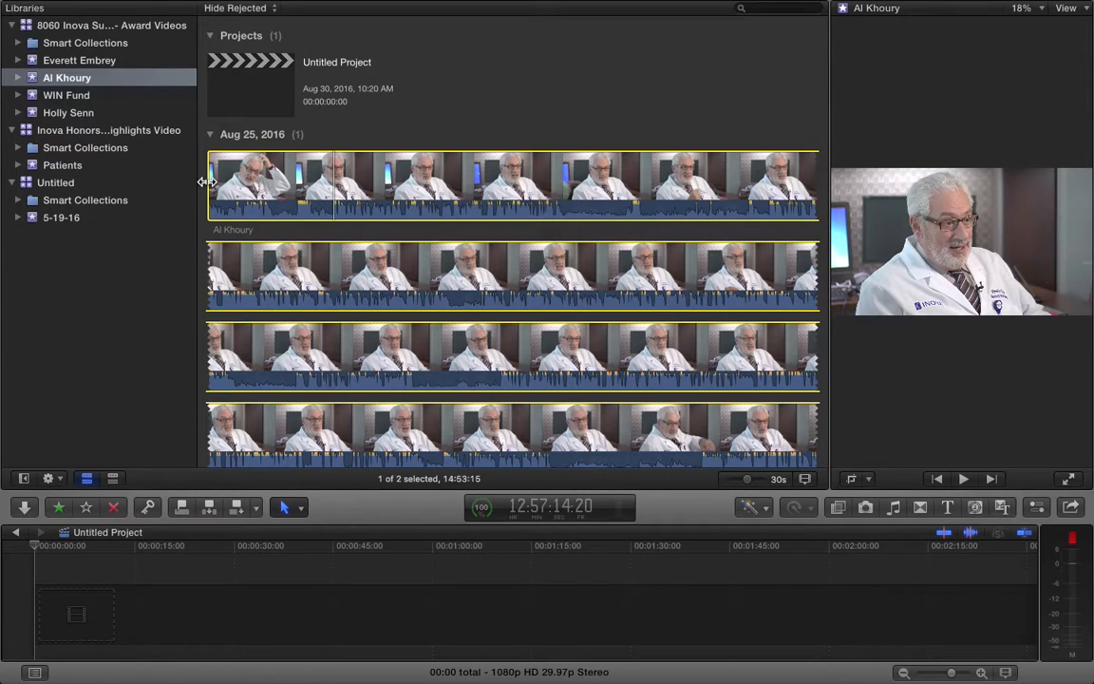
{"action": "key", "text": "o"}
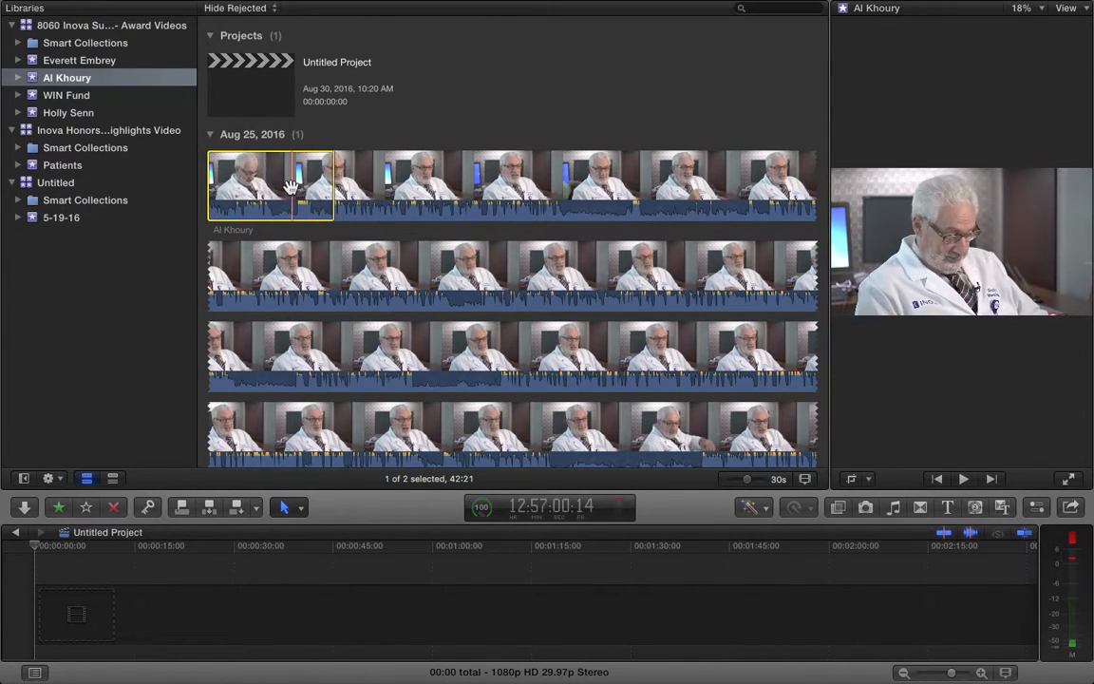
Reject the 42:21 opening, switch the filter to All Clips and back to Hide Rejected
{"action": "key", "text": "Delete"}
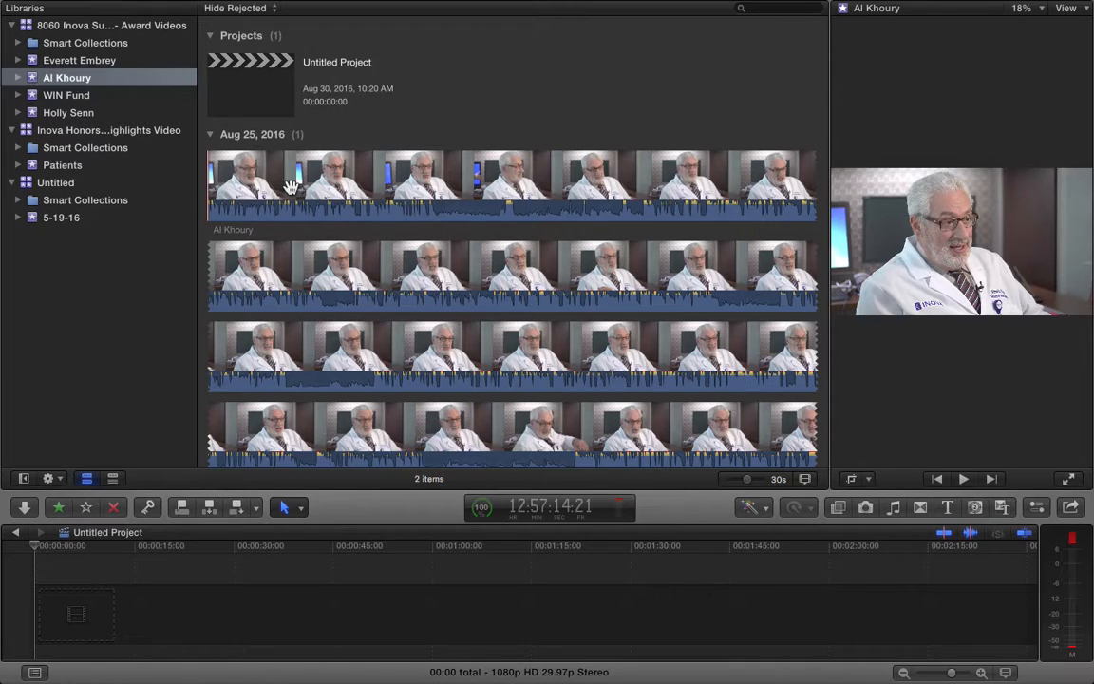
{"action": "left_click", "coordinate": [233, 9]}
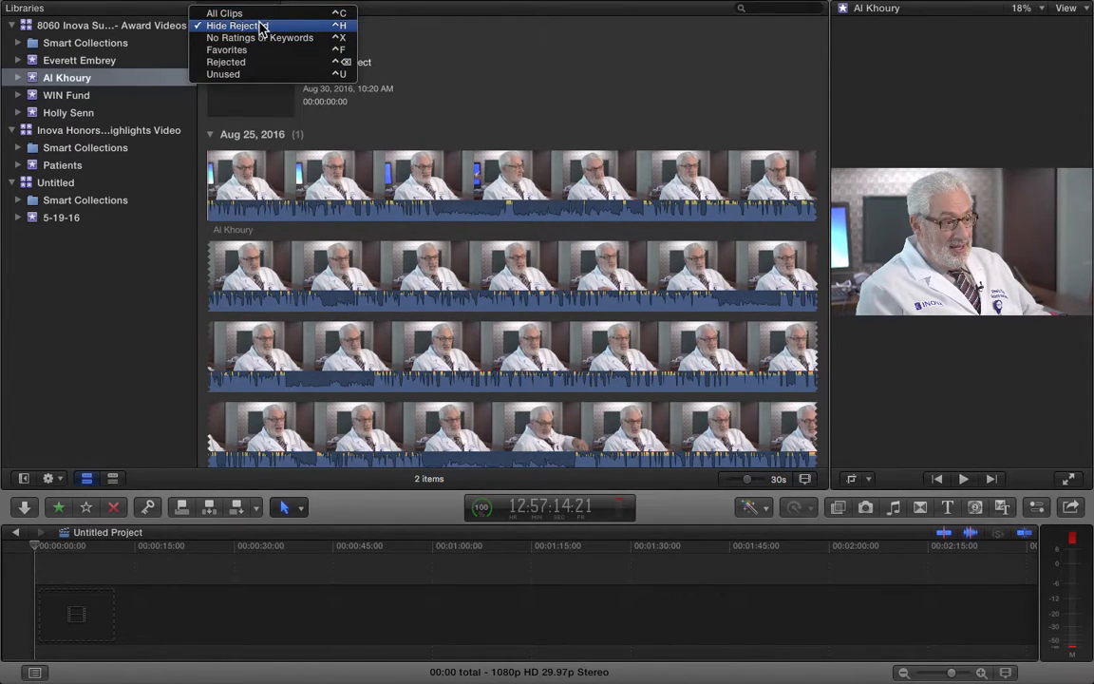
{"action": "left_click", "coordinate": [262, 16]}
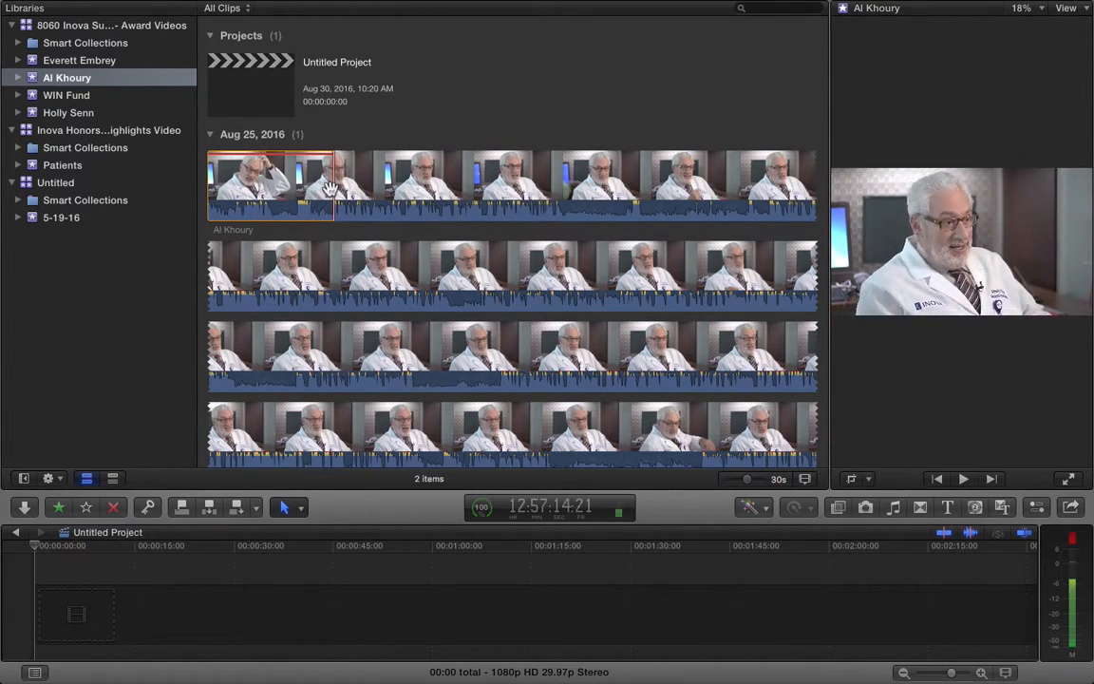
{"action": "left_click", "coordinate": [236, 9]}
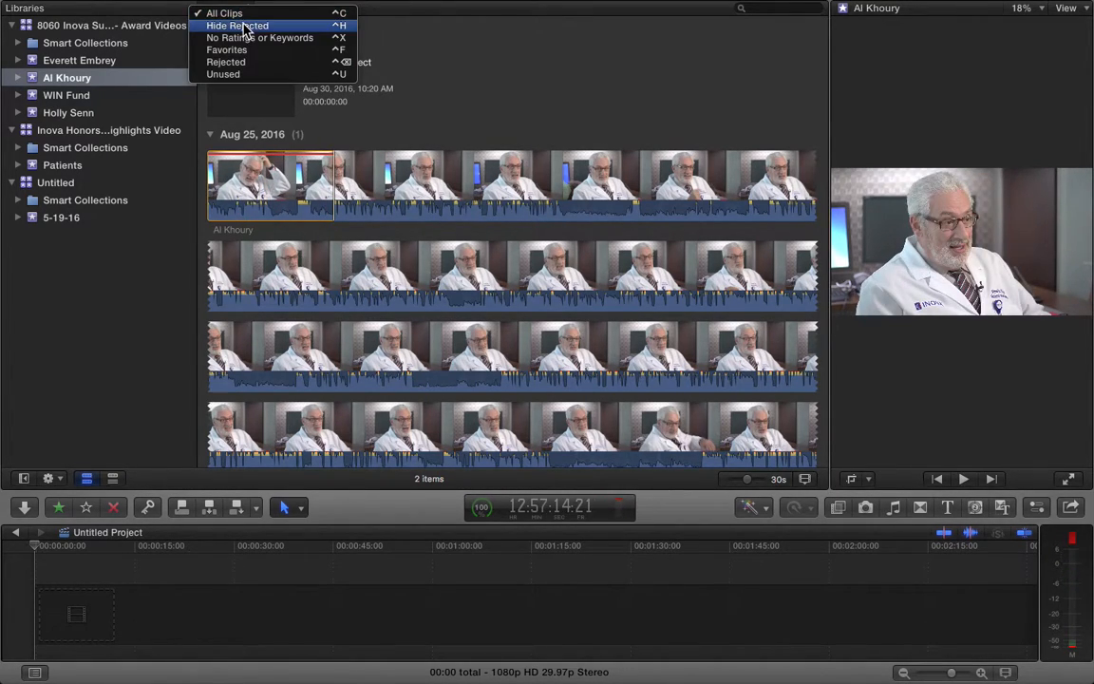
{"action": "left_click", "coordinate": [245, 26]}
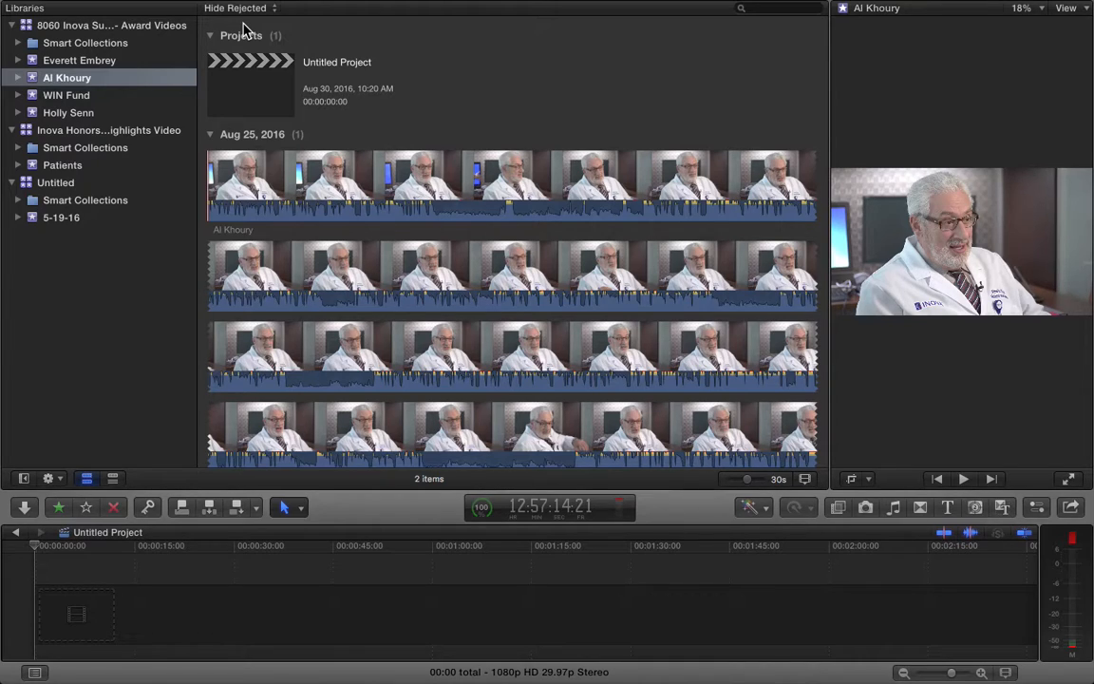
{"action": "left_click", "coordinate": [208, 190]}
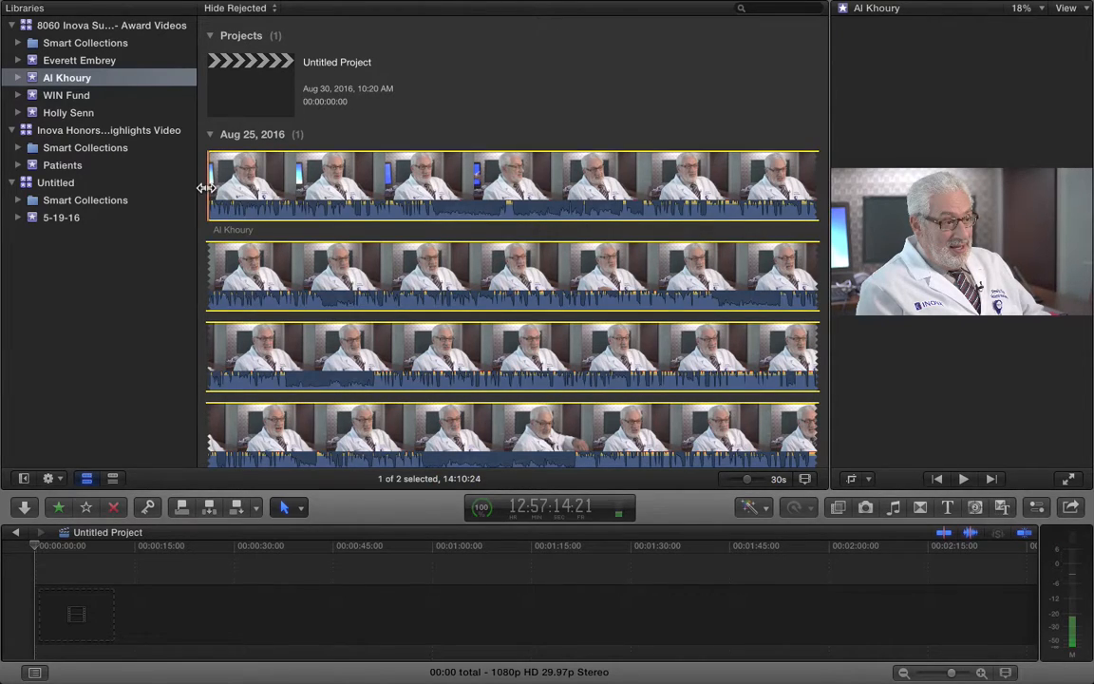
{"action": "key", "text": "space"}
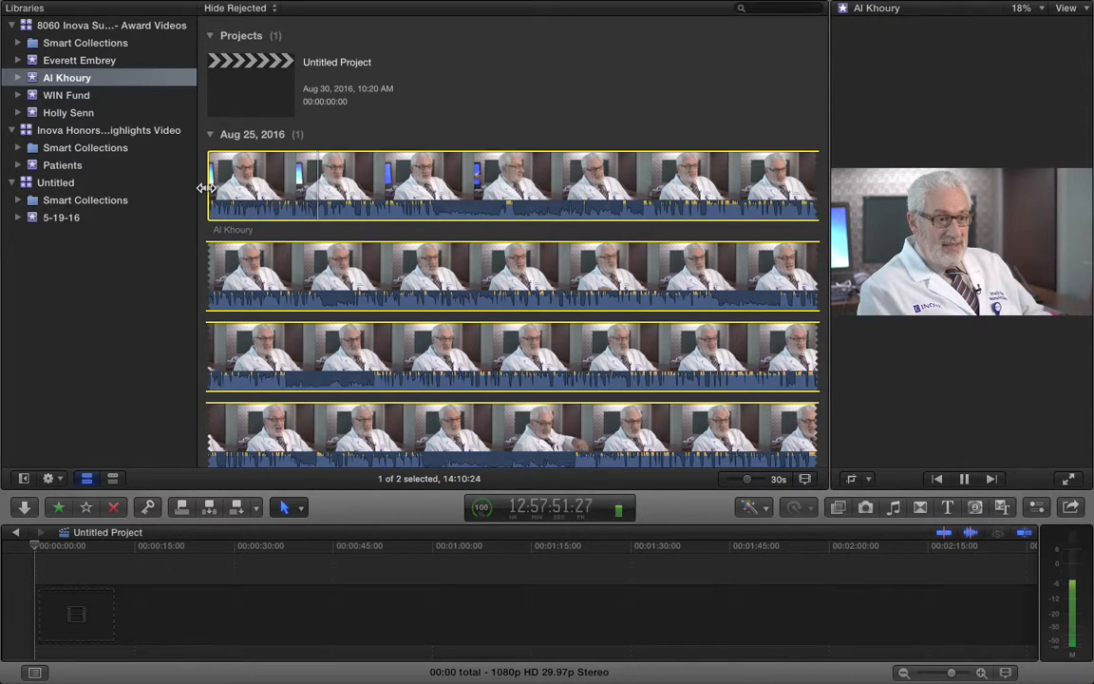
{"action": "key", "text": "space"}
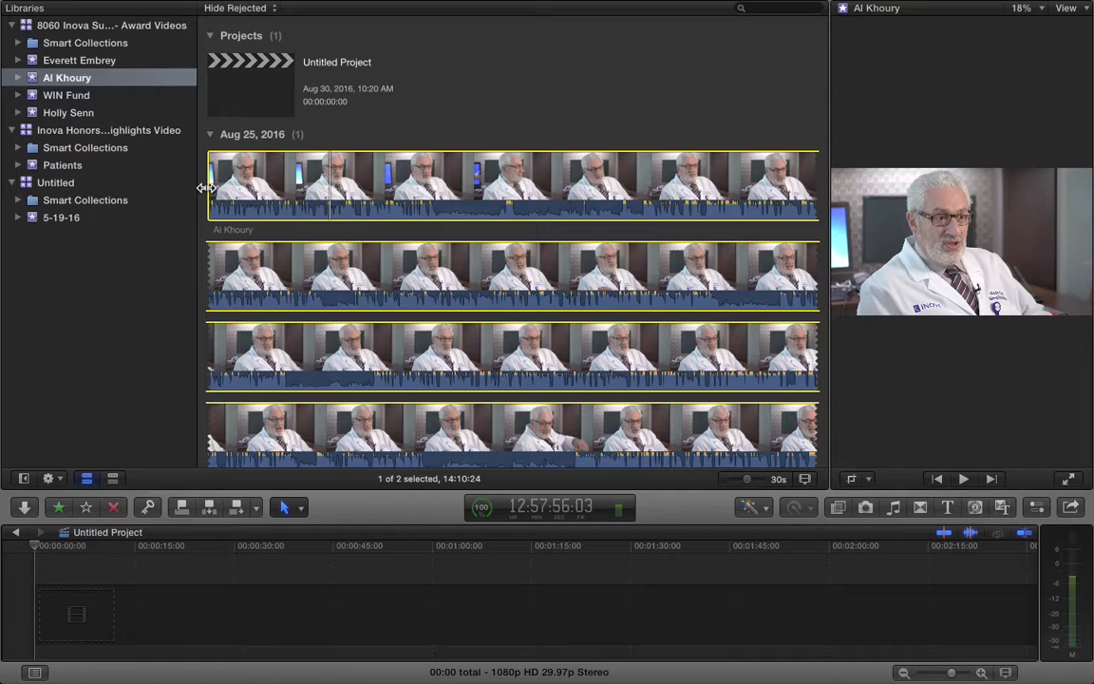
{"action": "key", "text": "space"}
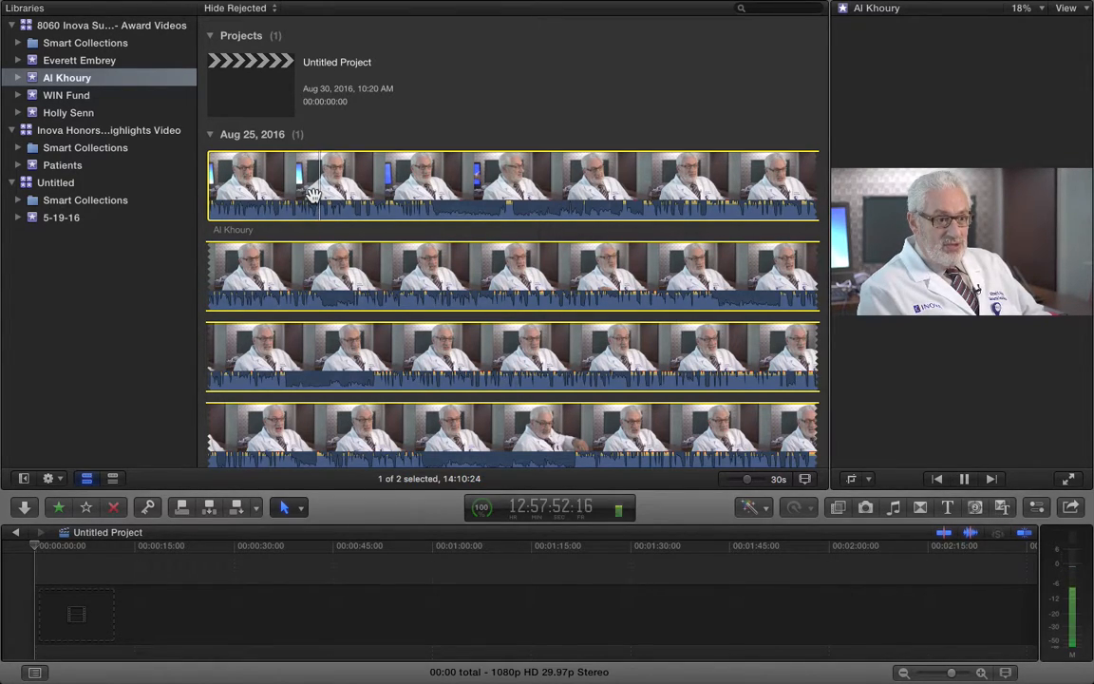
{"action": "key", "text": "space"}
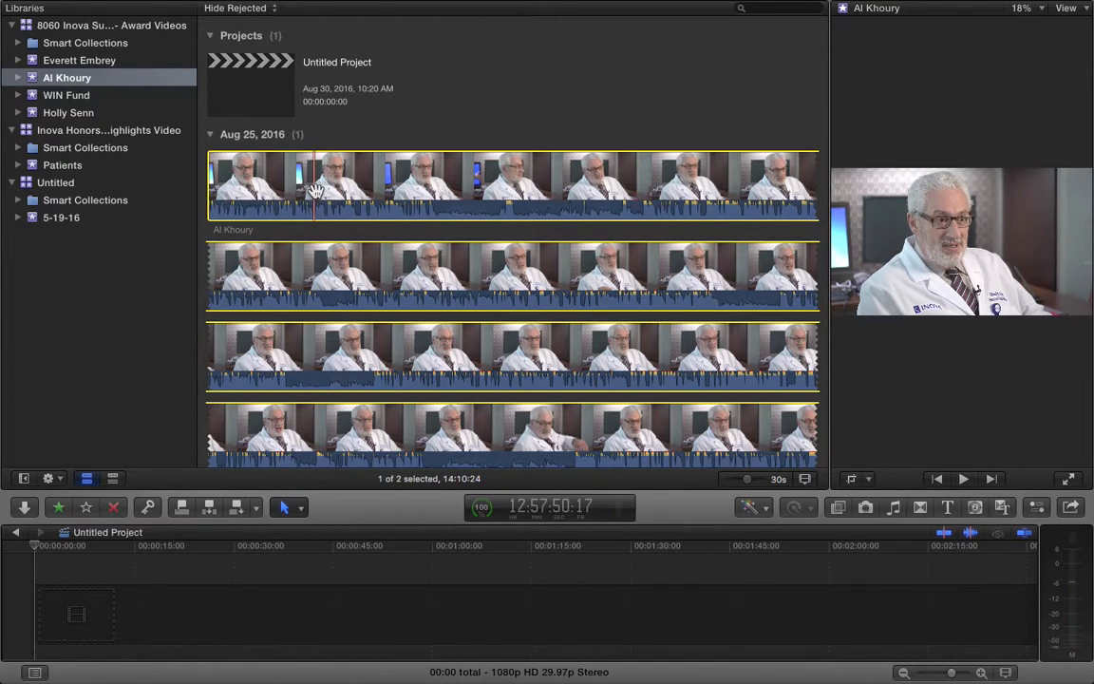
{"action": "left_click", "coordinate": [314, 190]}
{"action": "key", "text": "space"}
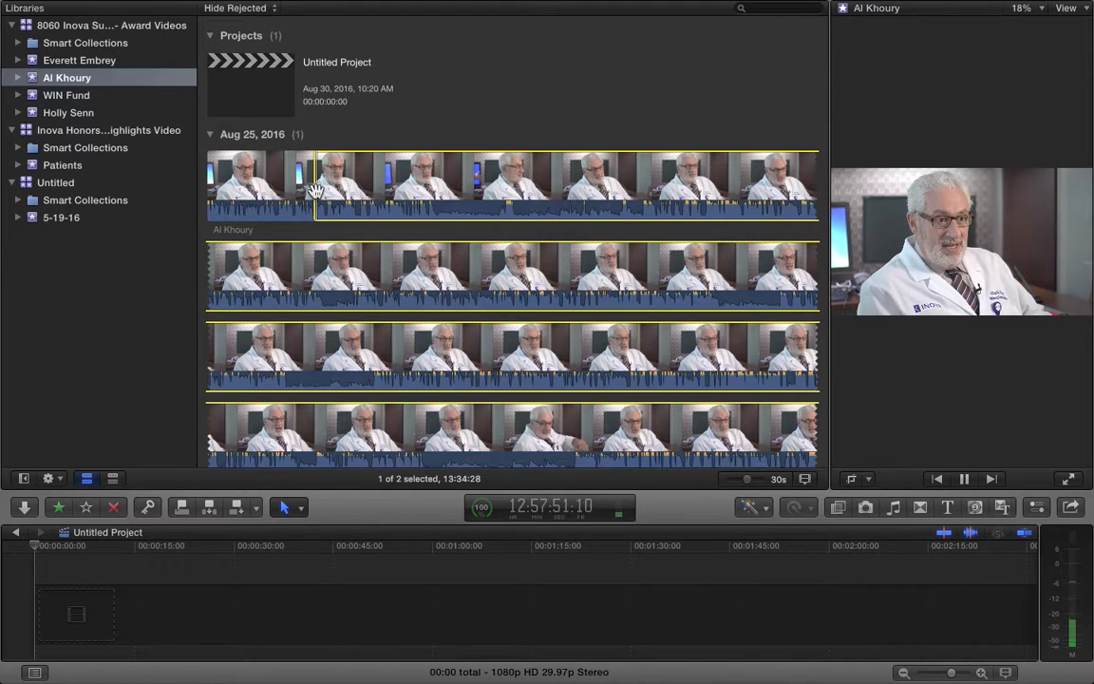
Mark a 01:17:12 range from the start of the remaining Al Khoury clip with I and O
{"action": "key", "text": "space"}
{"action": "key", "text": "o"}
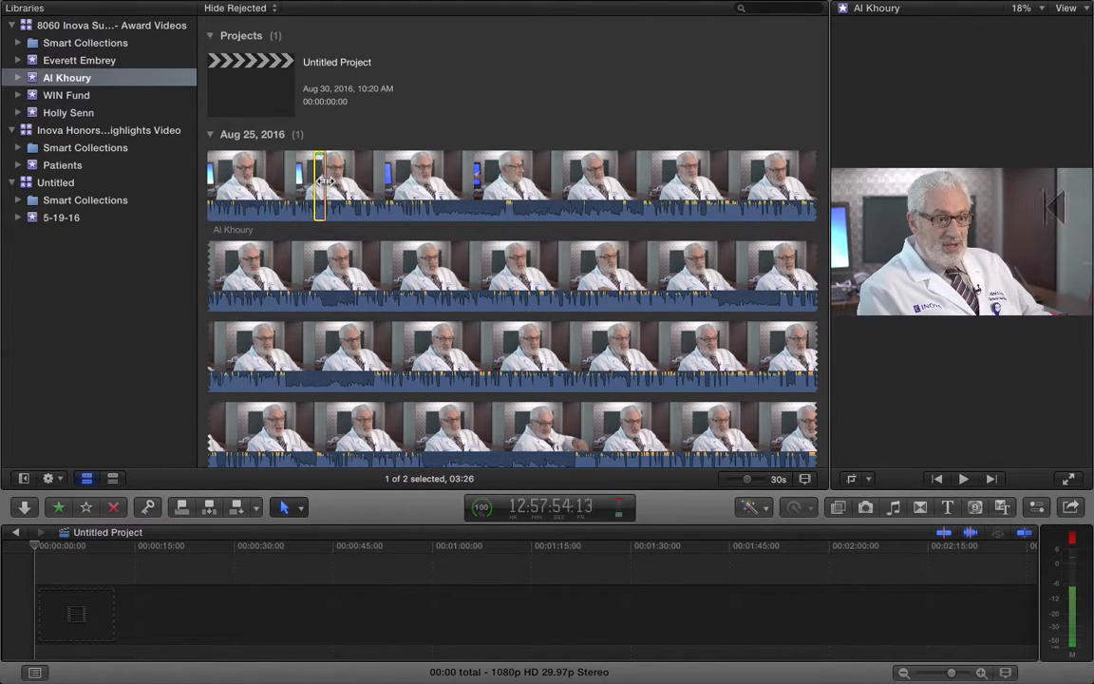
{"action": "key", "text": "space"}
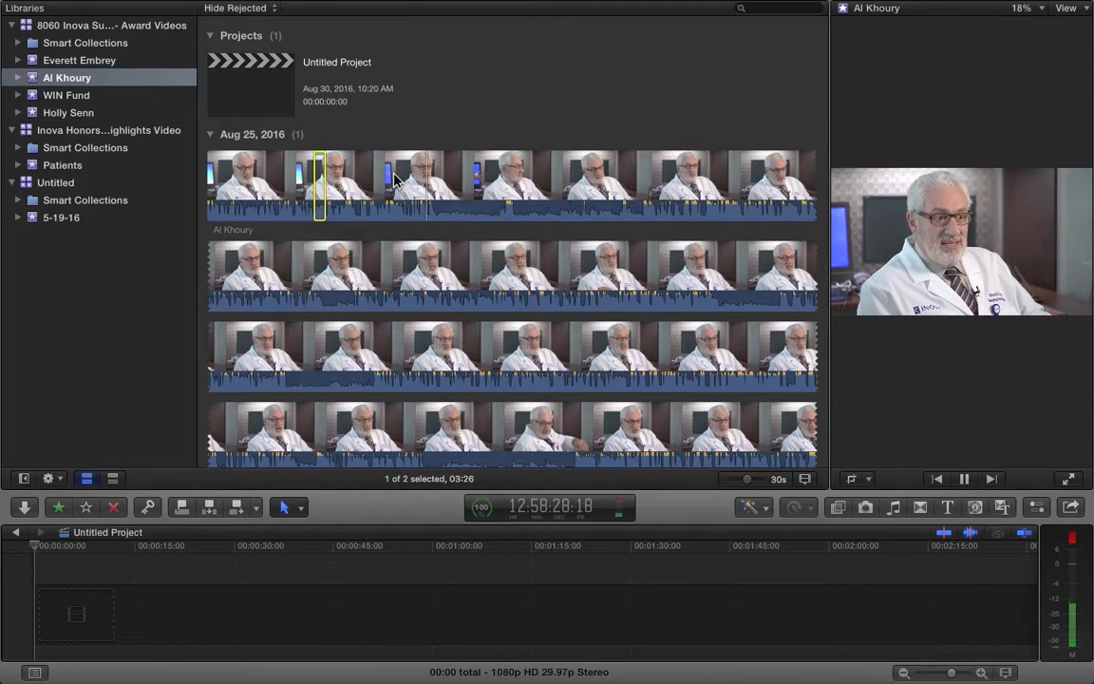
{"action": "key", "text": "o"}
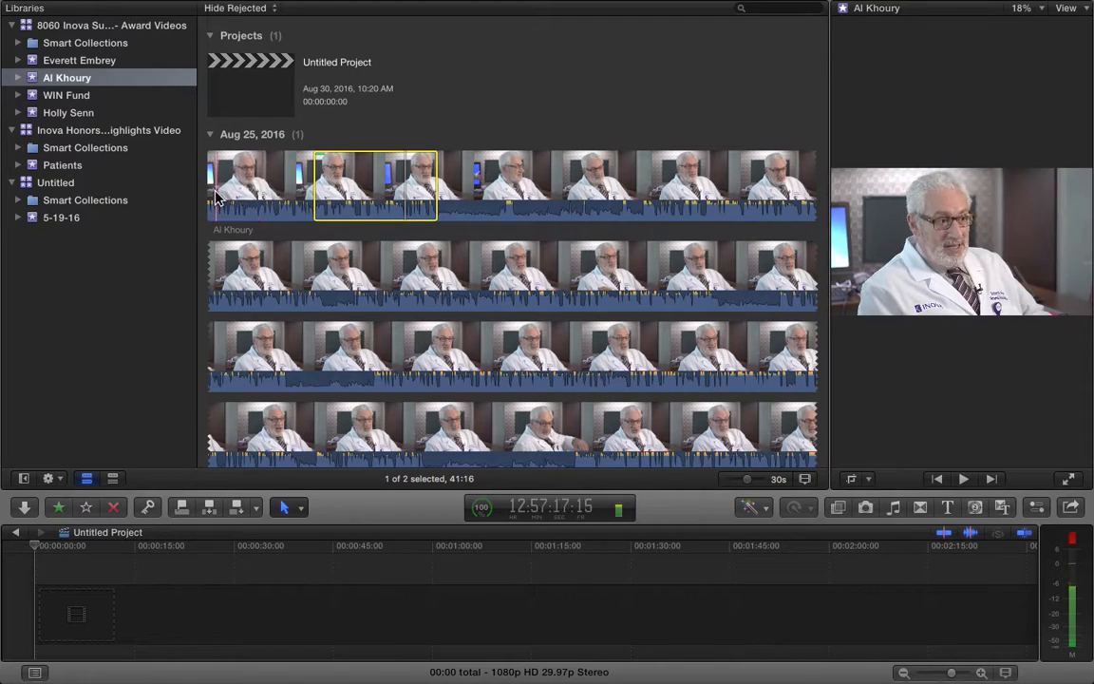
{"action": "key", "text": "i"}
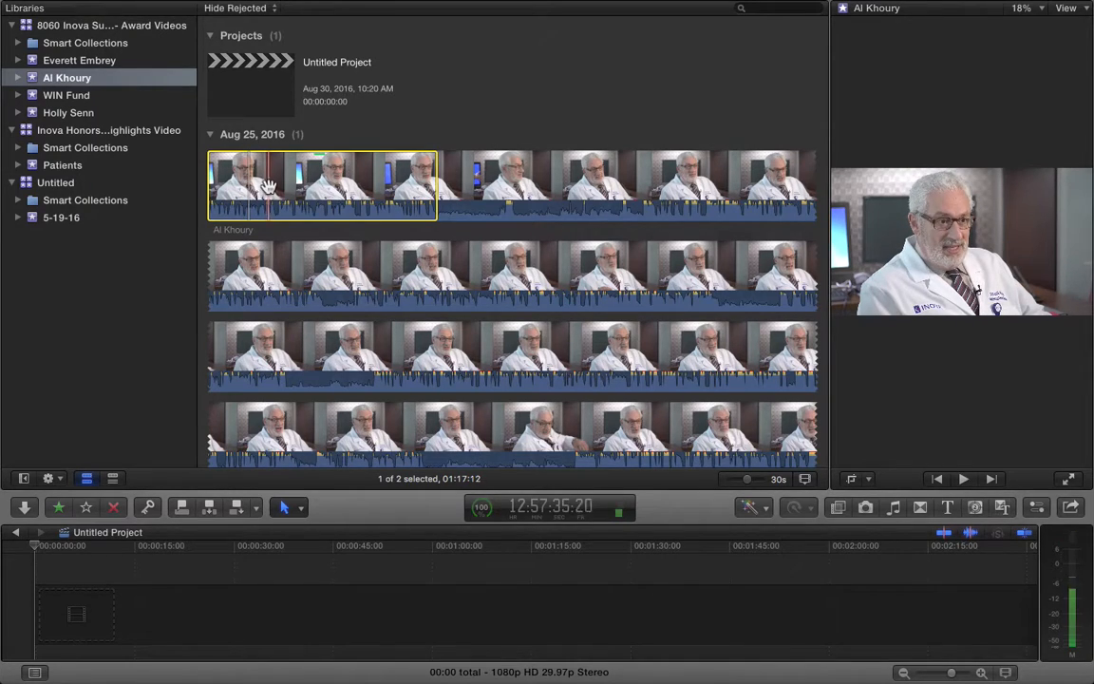
Play back the marked range to review it, then open the keyword editor with Cmd-K
{"action": "key", "text": "space"}
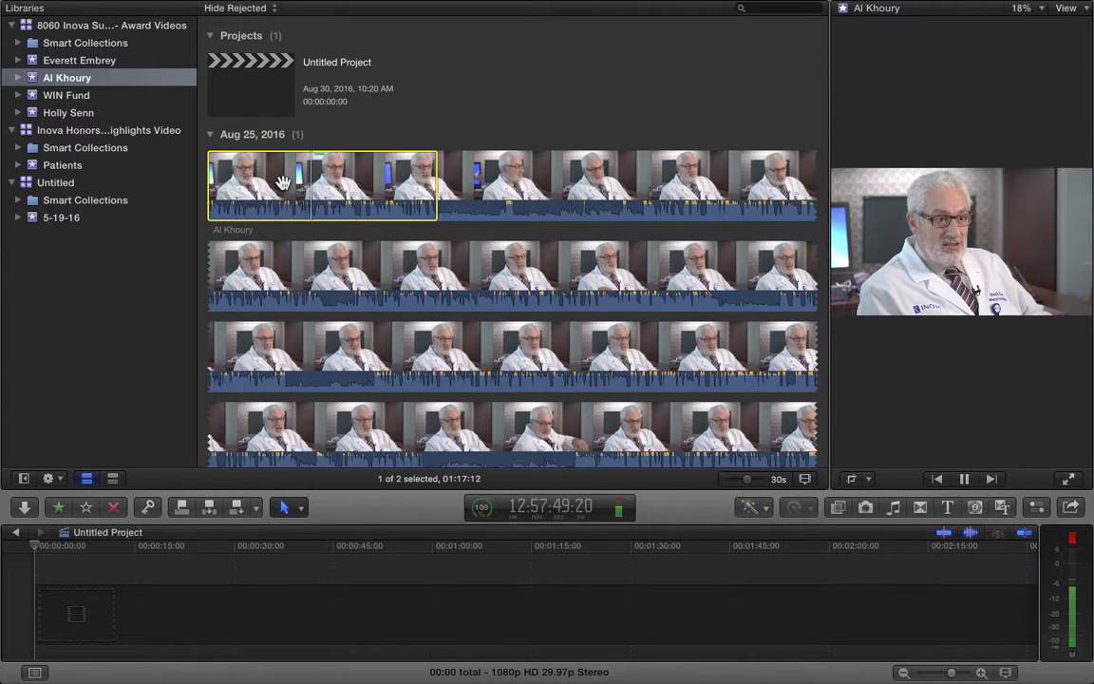
{"action": "key", "text": "space"}
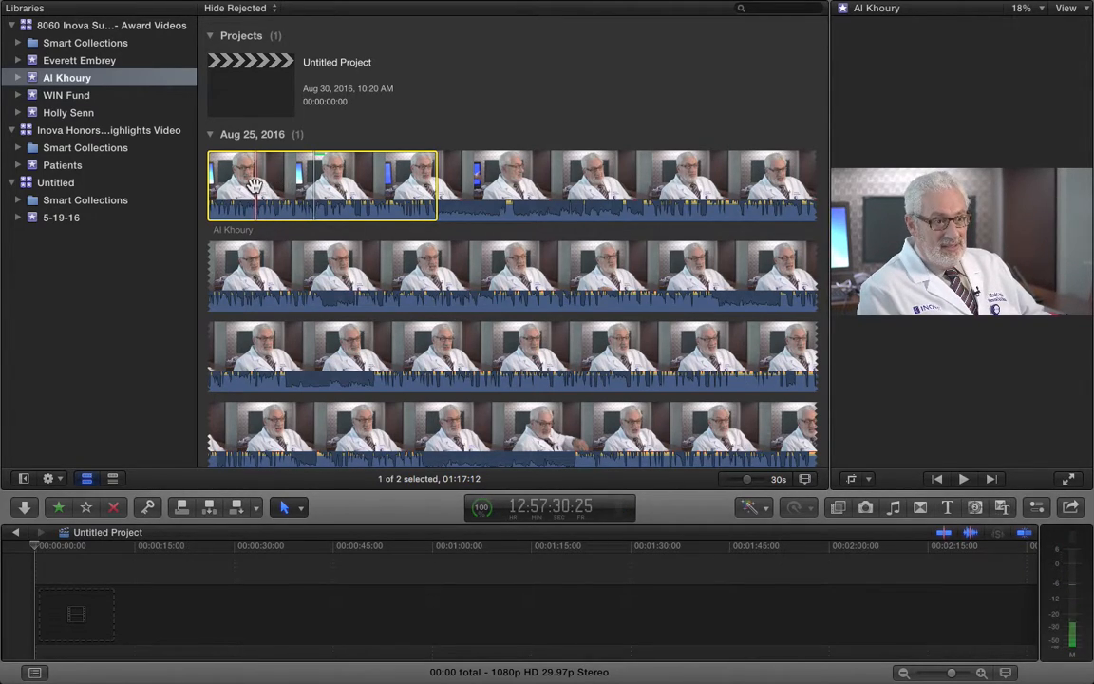
{"action": "key", "text": "space"}
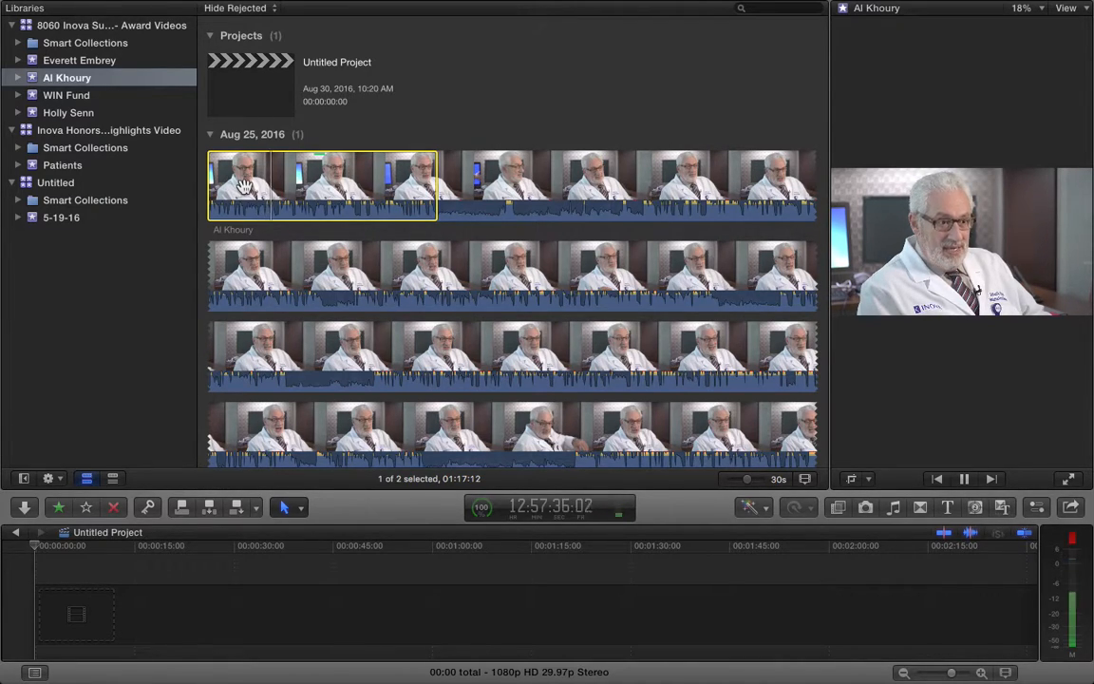
{"action": "key", "text": "space"}
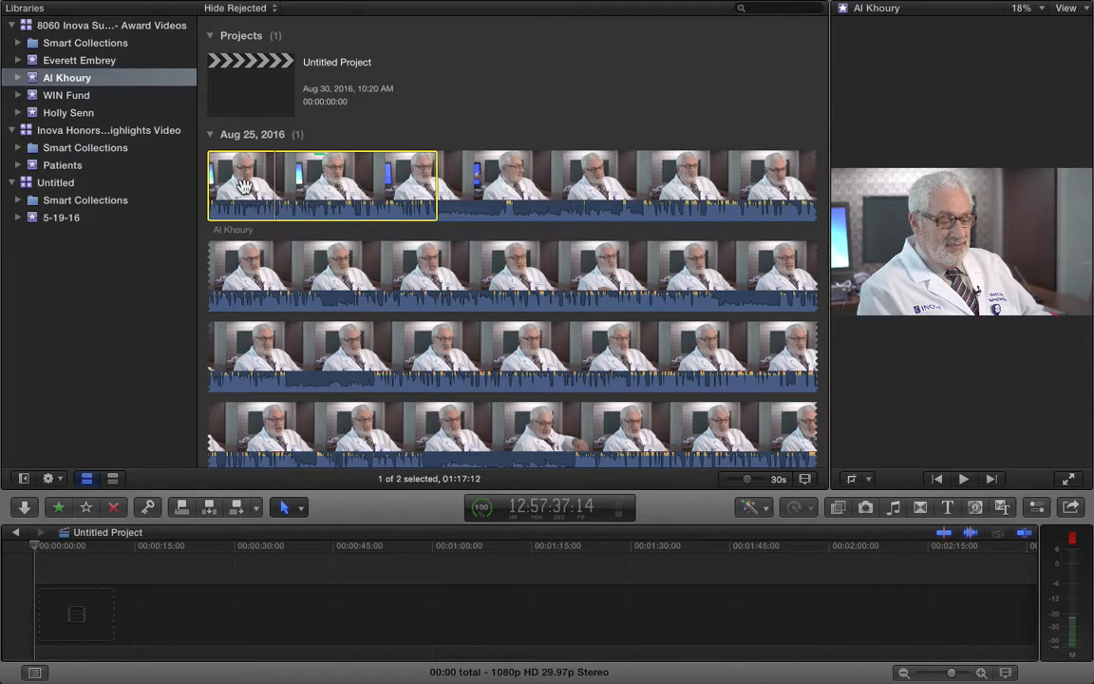
{"action": "key", "text": "super+k"}
Save 'looking back' as the ⌃1 keyword shortcut and apply it to the marked range
{"action": "left_click_drag", "start_coordinate": [786, 217], "coordinate": [686, 218]}
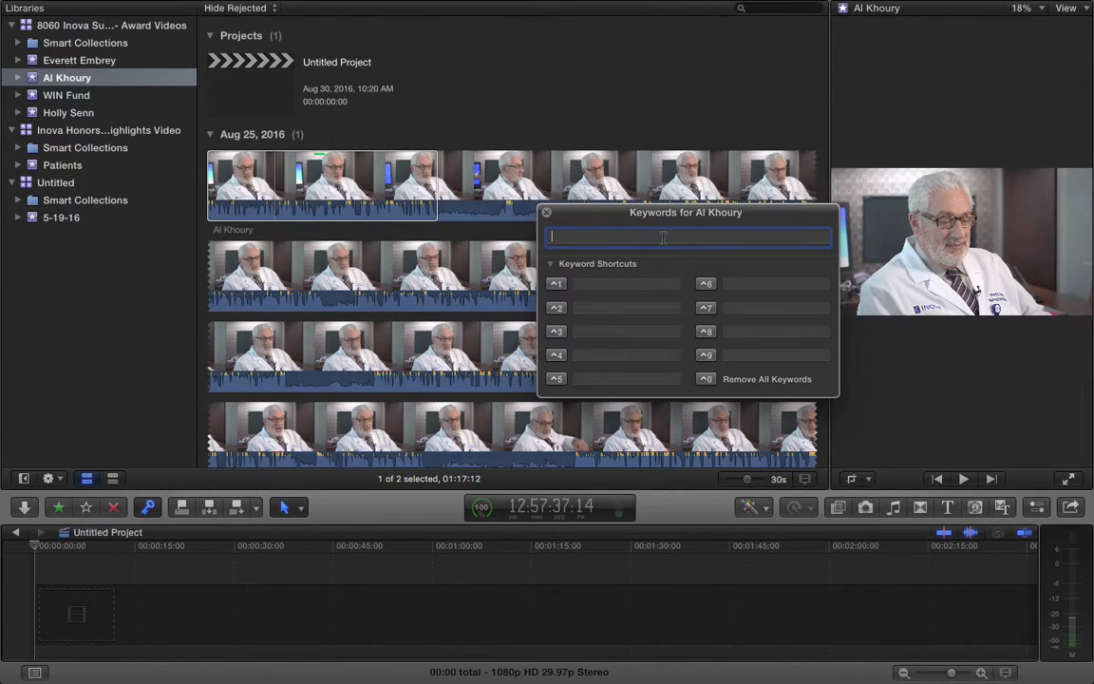
{"action": "left_click", "coordinate": [606, 282]}
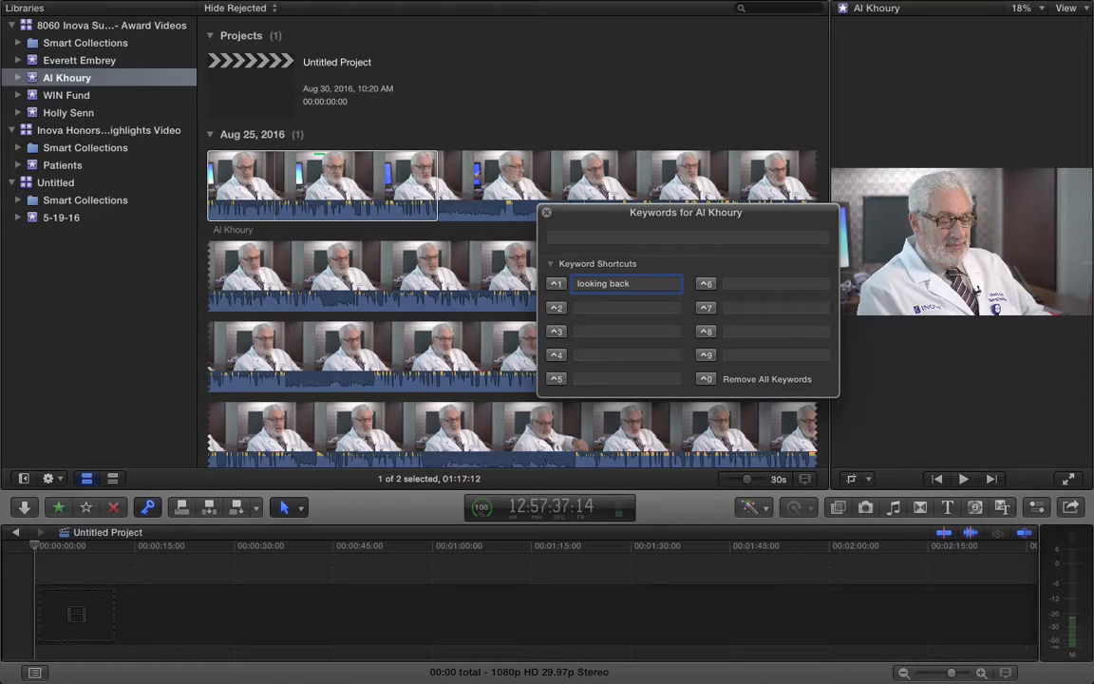
{"action": "left_click", "coordinate": [555, 285]}
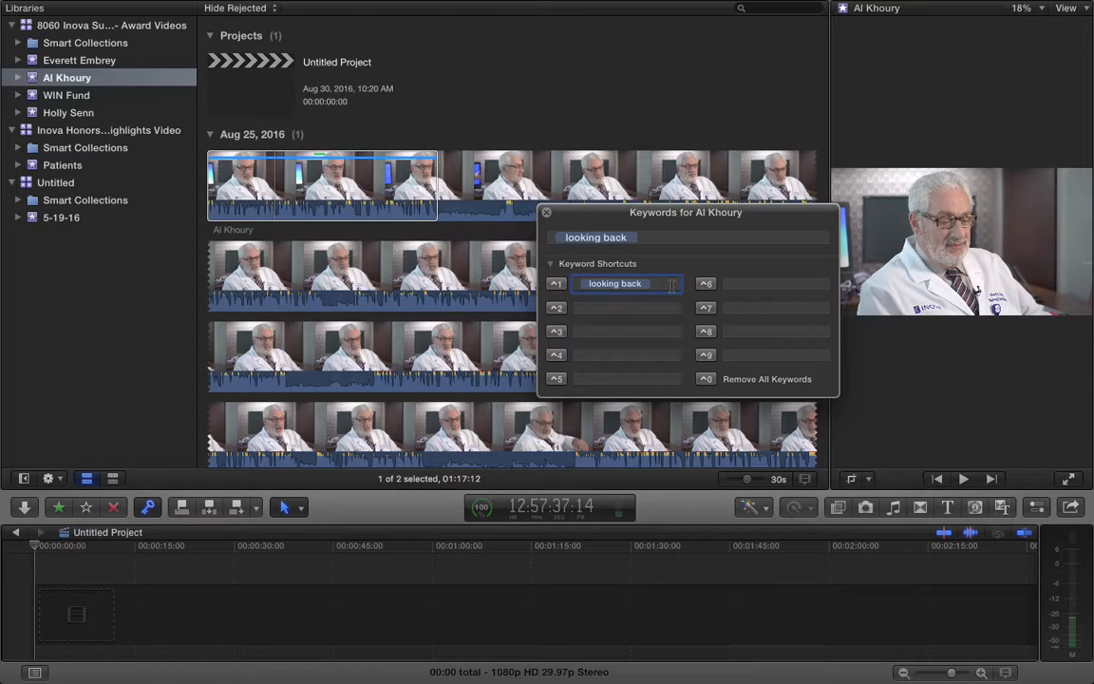
{"action": "left_click_drag", "start_coordinate": [615, 228], "coordinate": [741, 158]}
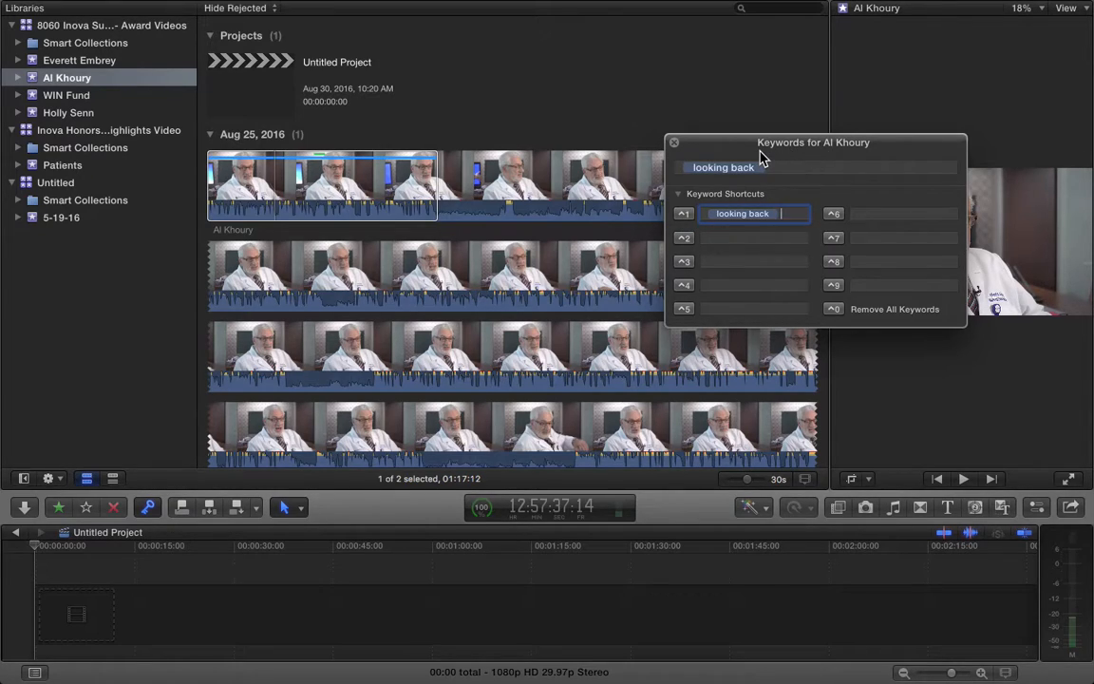
{"action": "left_click", "coordinate": [732, 236]}
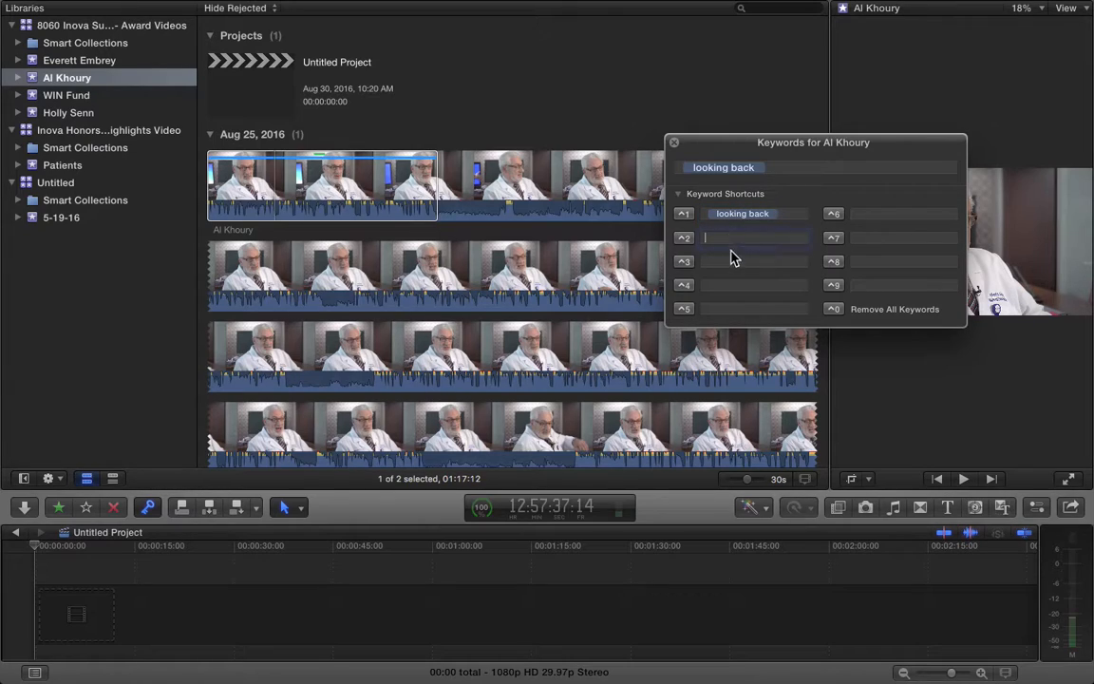
{"action": "left_click", "coordinate": [727, 309]}
{"action": "key", "text": "Tab"}
{"action": "key", "text": "Tab"}
{"action": "key", "text": "Tab"}
{"action": "key", "text": "Tab"}
{"action": "left_click_drag", "start_coordinate": [805, 145], "coordinate": [906, 341]}
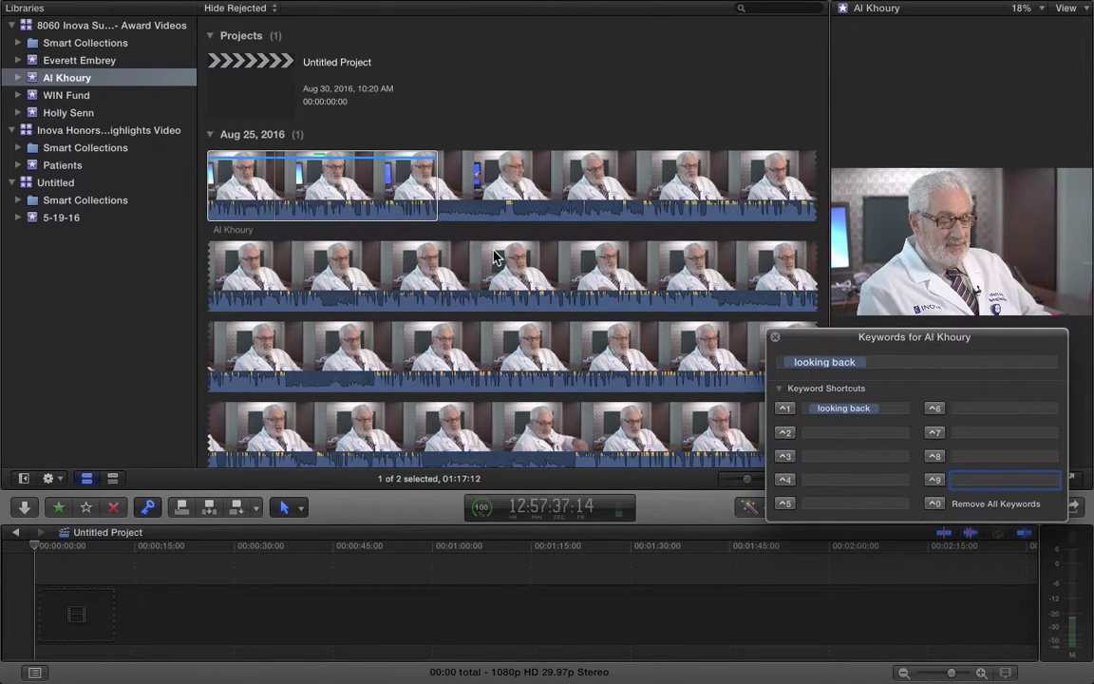
Set an in point after the tagged range and shuttle with J, K, L to find the cut point
{"action": "left_click", "coordinate": [432, 193]}
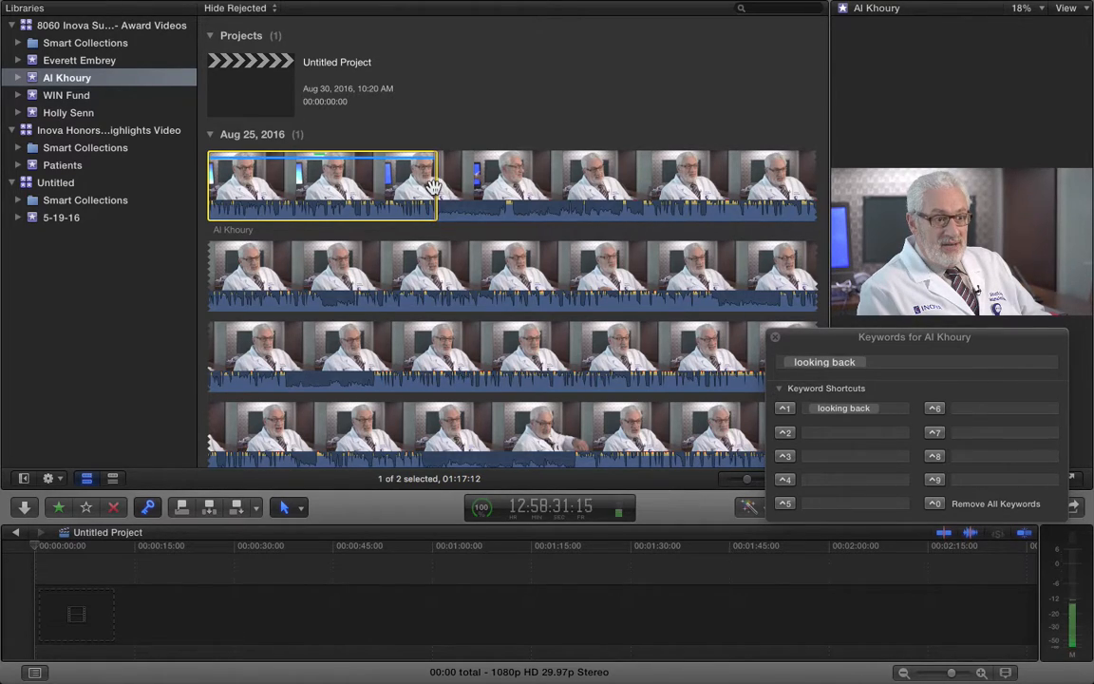
{"action": "key", "text": "i"}
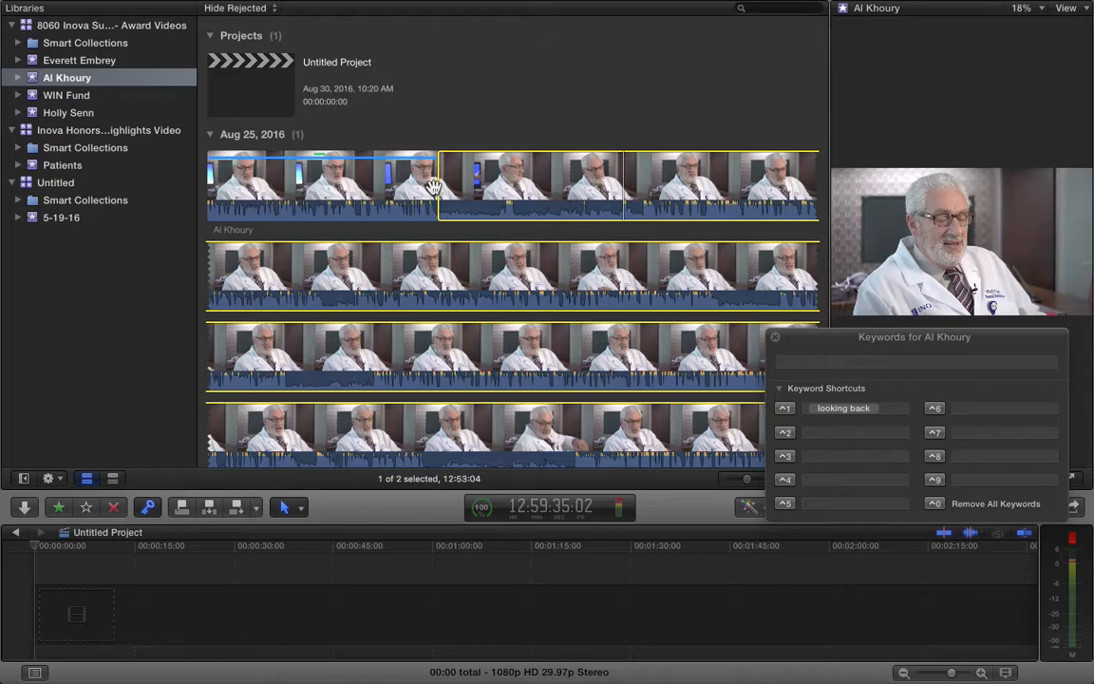
{"action": "key", "text": "k"}
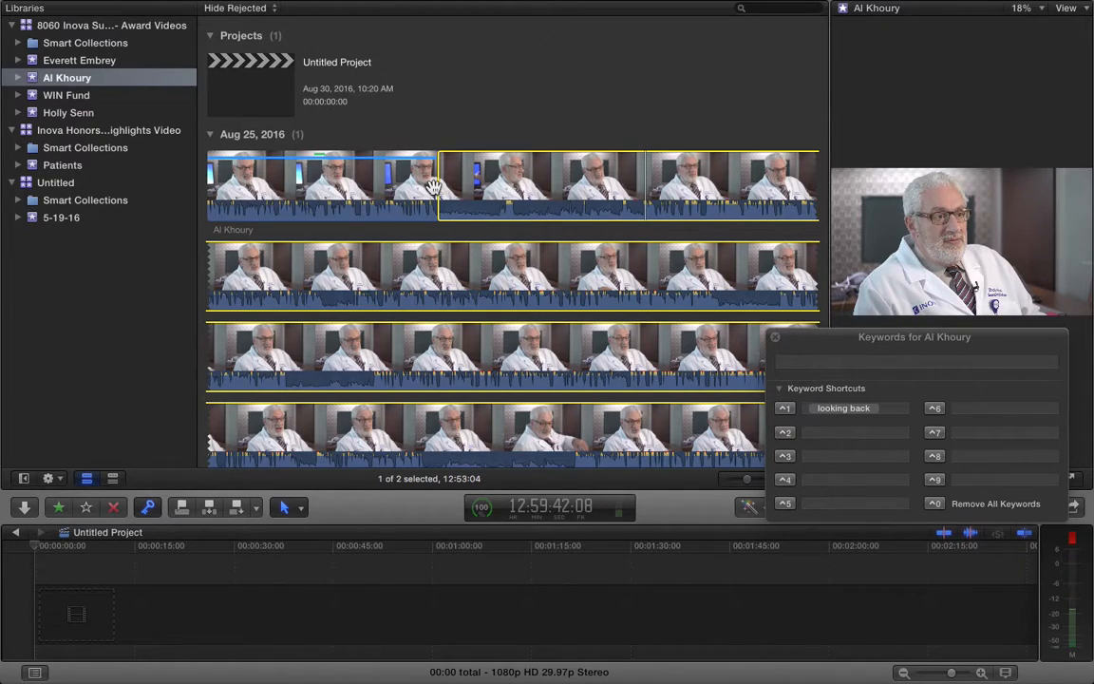
{"action": "key", "text": "j"}
{"action": "key", "text": "l"}
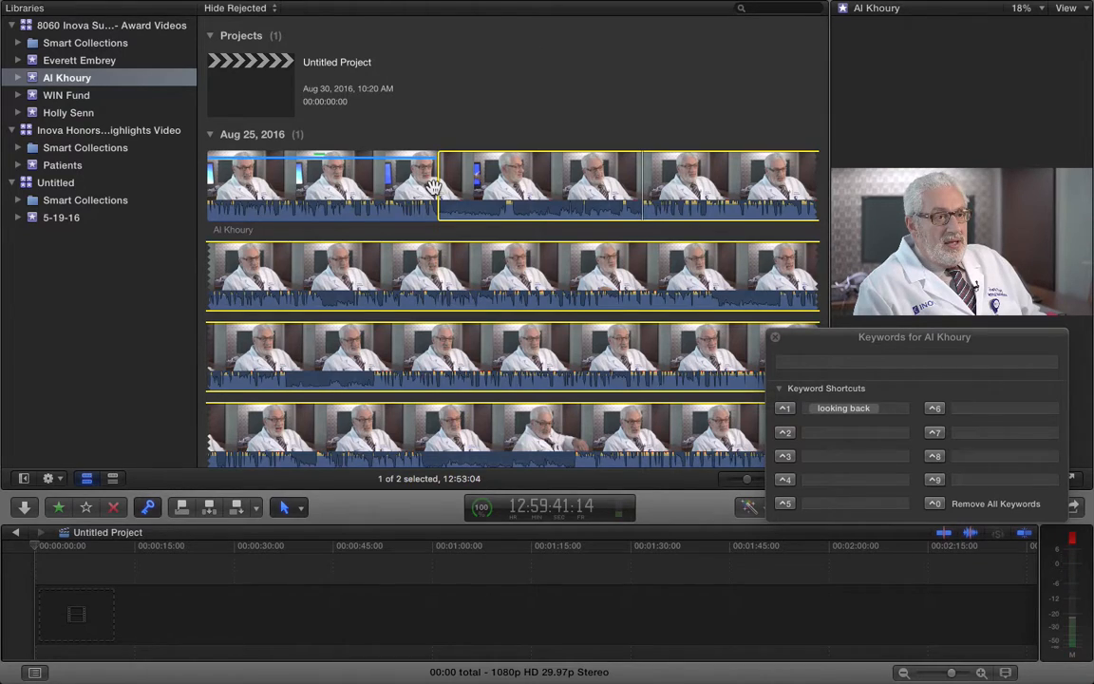
{"action": "key", "text": "j"}
{"action": "key", "text": "l"}
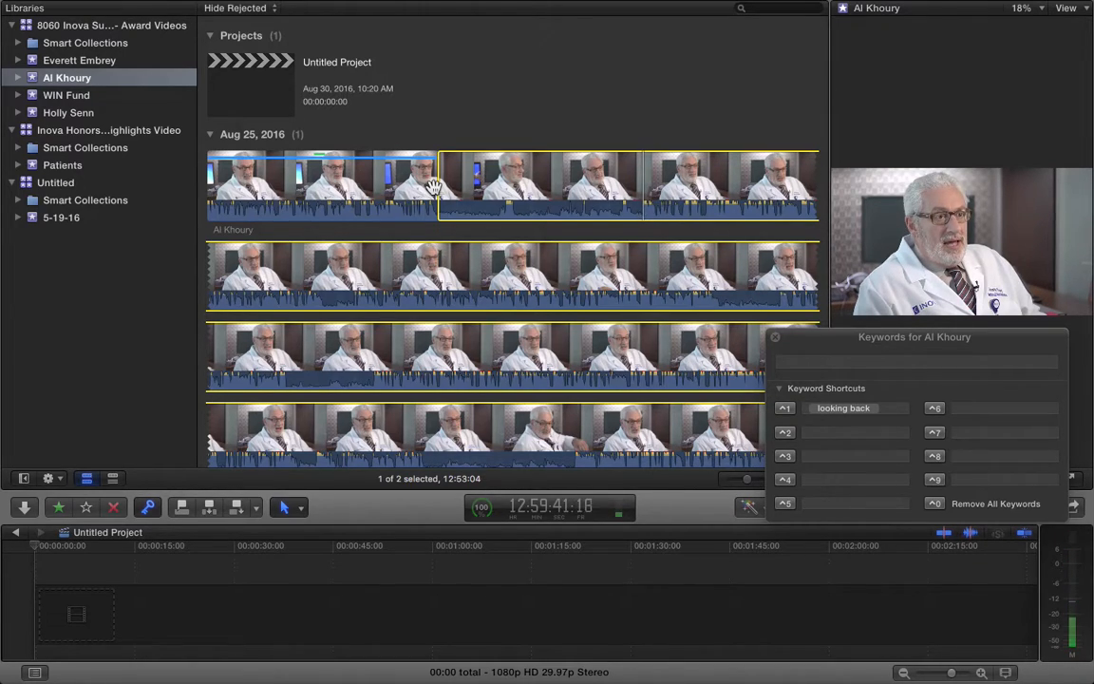
{"action": "key", "text": "k"}
{"action": "key", "text": "j"}
{"action": "key", "text": "k"}
{"action": "key", "text": "l"}
Mark the out point and reject the 01:09:11 stretch so it is hidden
{"action": "left_click", "coordinate": [586, 605]}
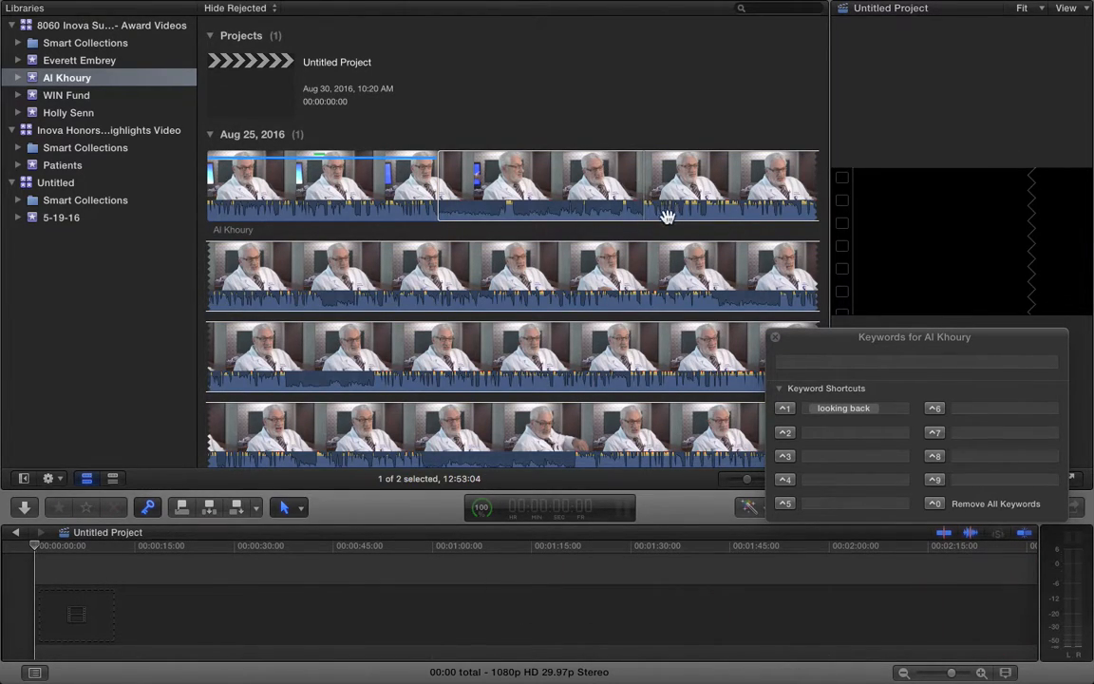
{"action": "left_click", "coordinate": [641, 201]}
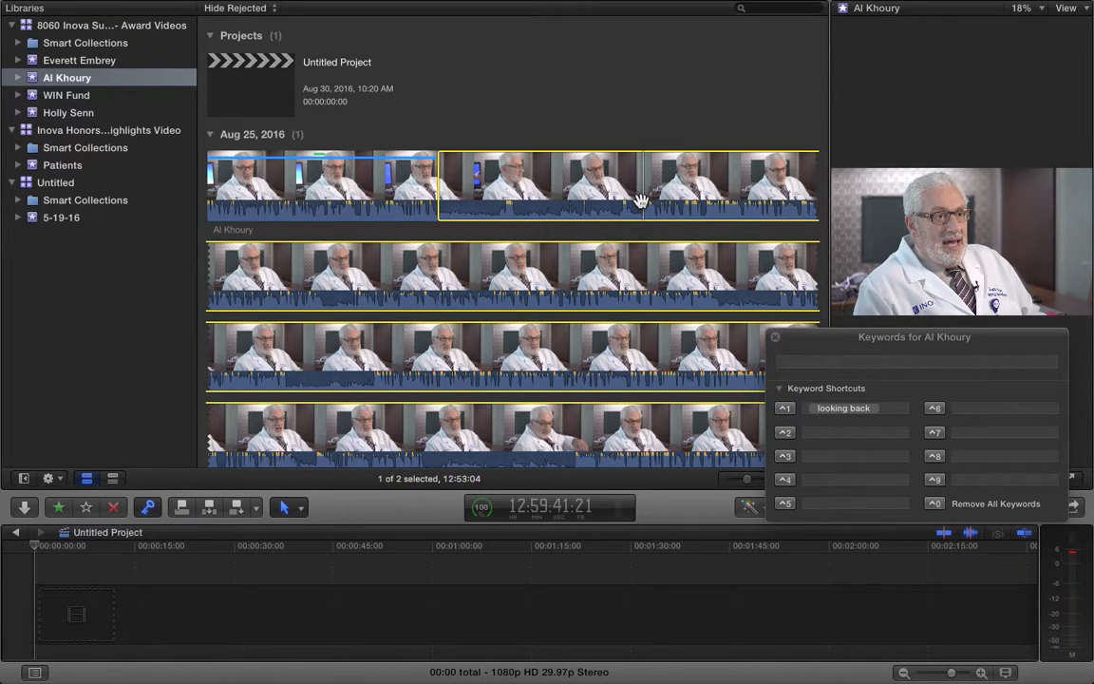
{"action": "key", "text": "o"}
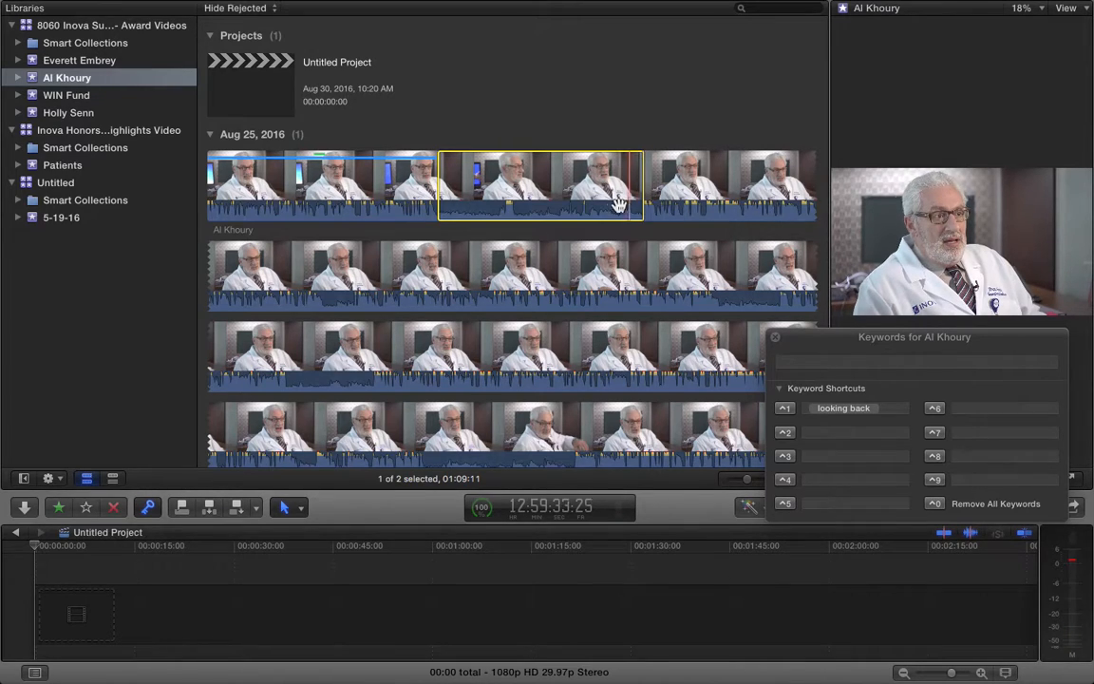
{"action": "key", "text": "Delete"}
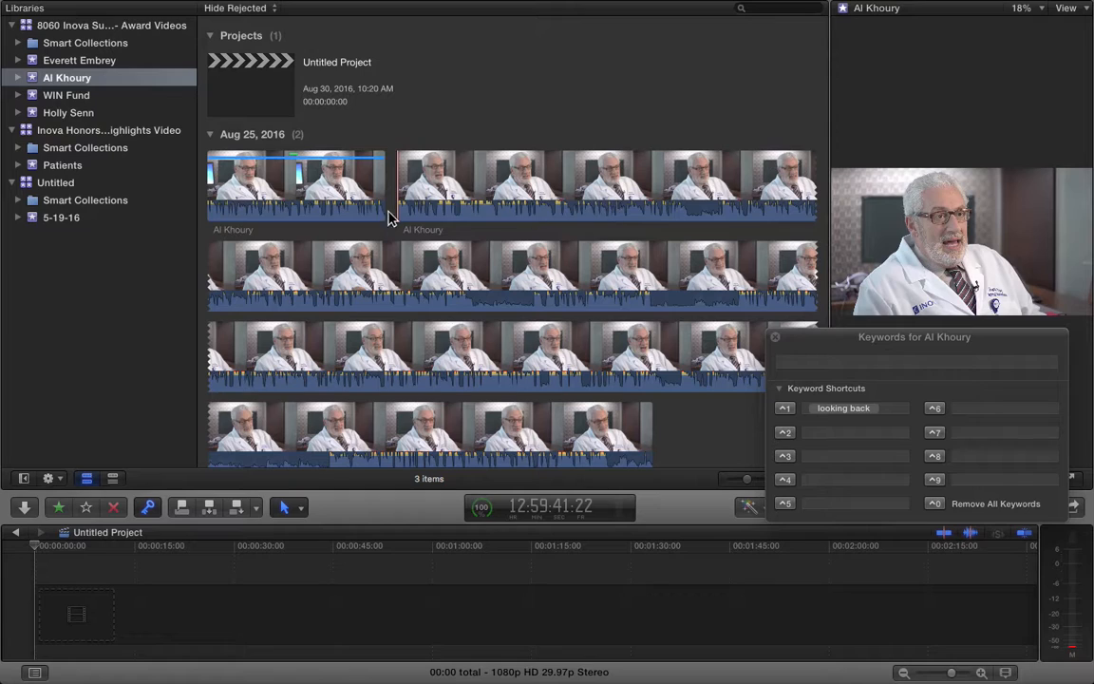
Play both remaining Al Khoury clip pieces, then enter 'philanthropy' in the ⌃2 keyword shortcut
{"action": "left_click", "coordinate": [339, 193]}
{"action": "key", "text": "space"}
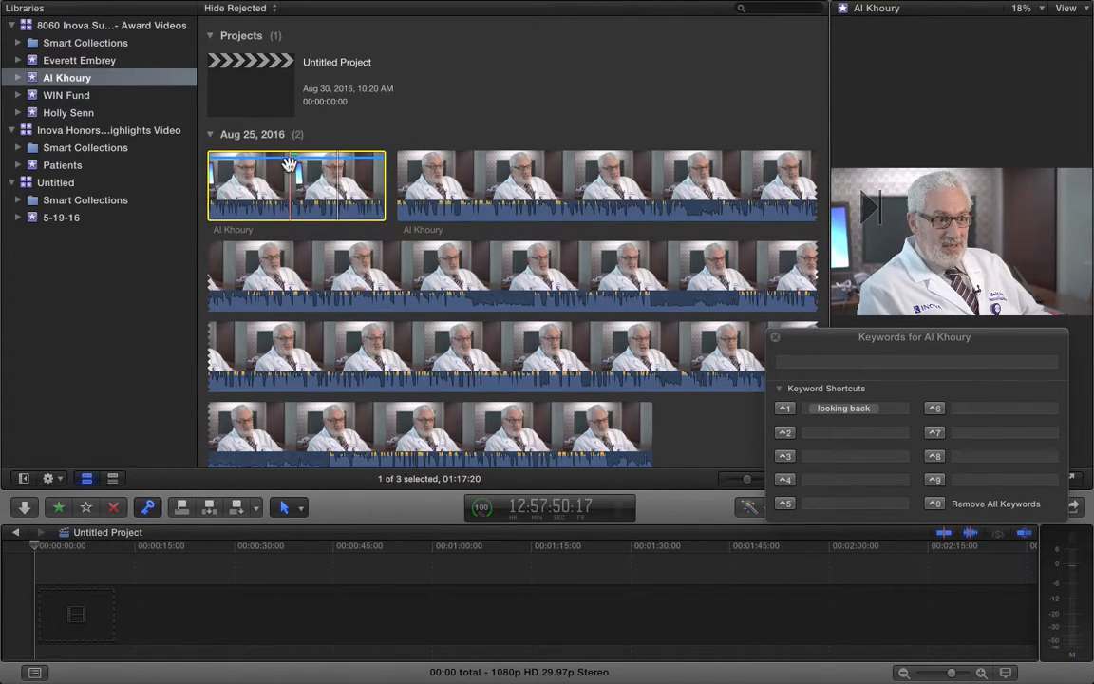
{"action": "left_click", "coordinate": [397, 176]}
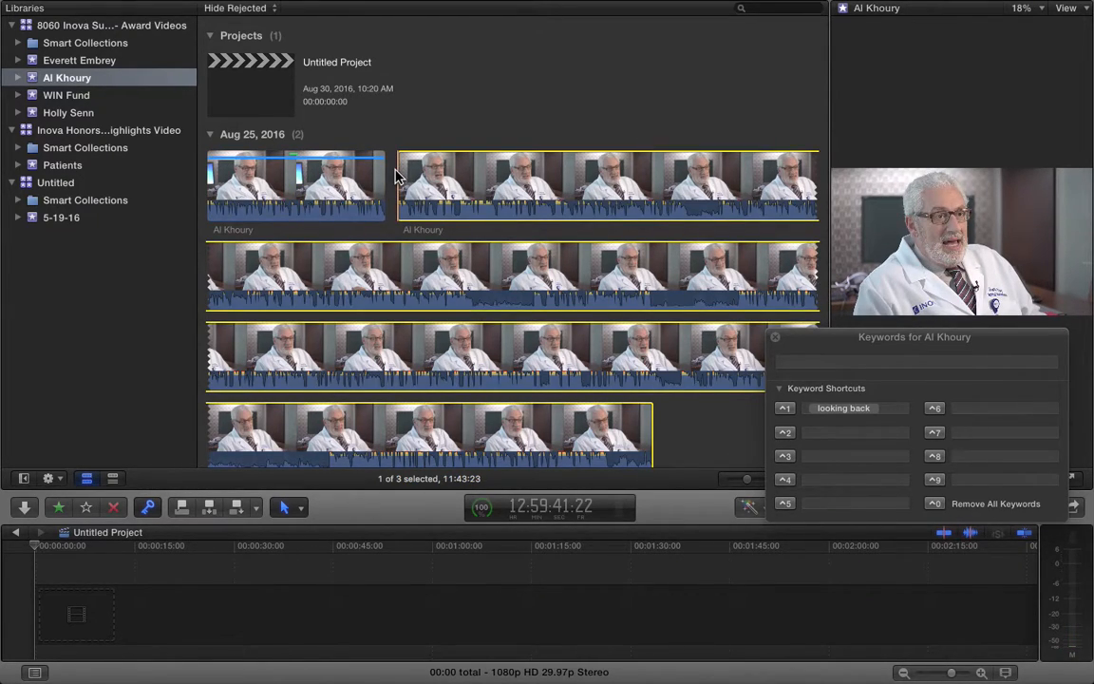
{"action": "key", "text": "space"}
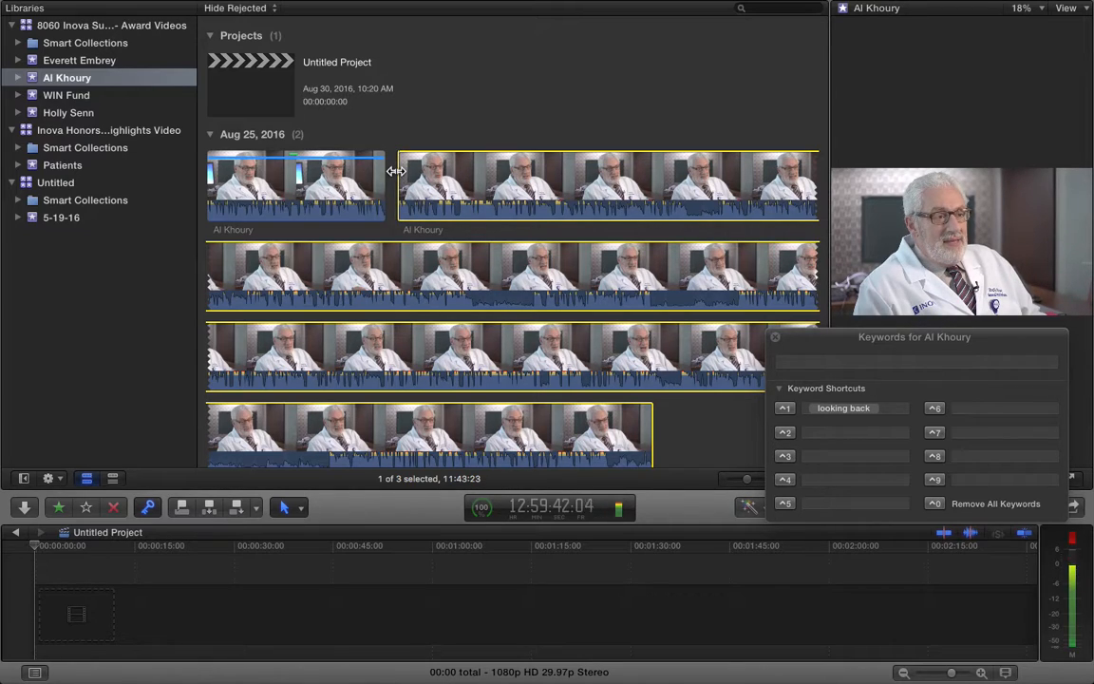
{"action": "left_click", "coordinate": [396, 171]}
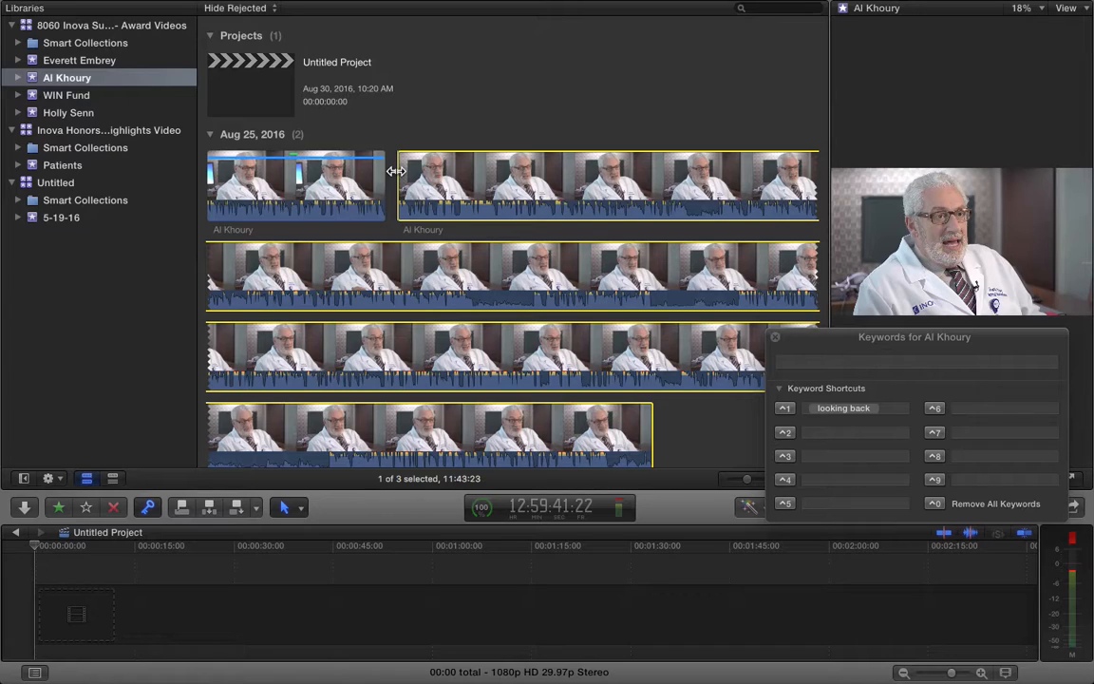
{"action": "key", "text": "space"}
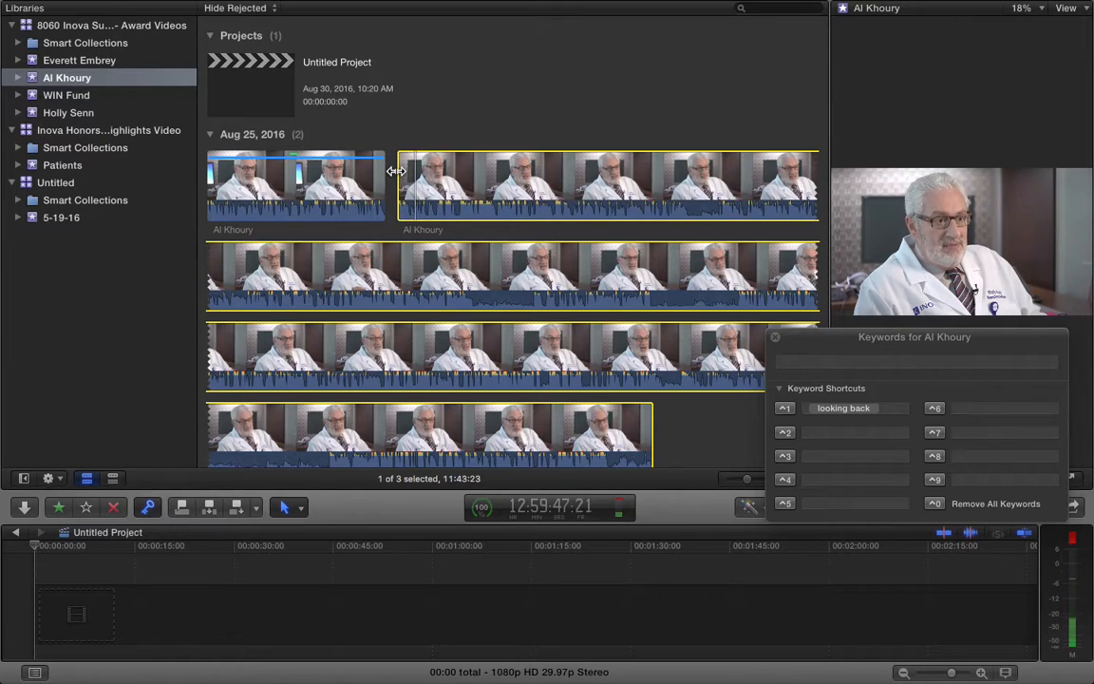
{"action": "left_click", "coordinate": [816, 433]}
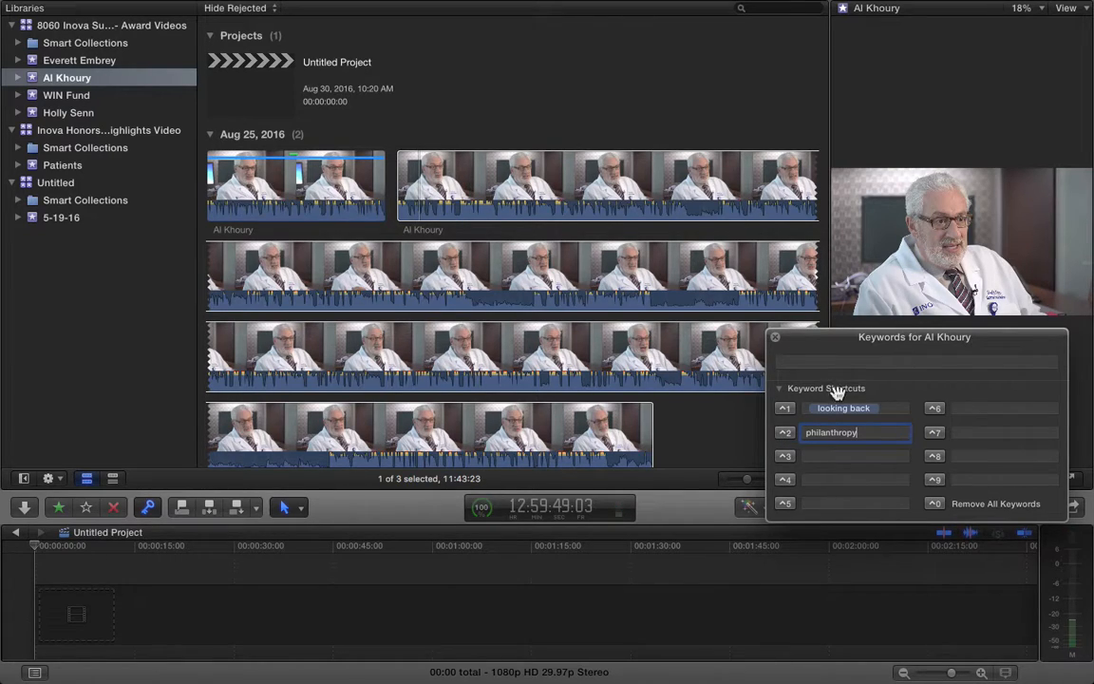
Save philanthropy as the ⌃2 keyword shortcut and select the second Al Khoury clip
{"action": "key", "text": "Return"}
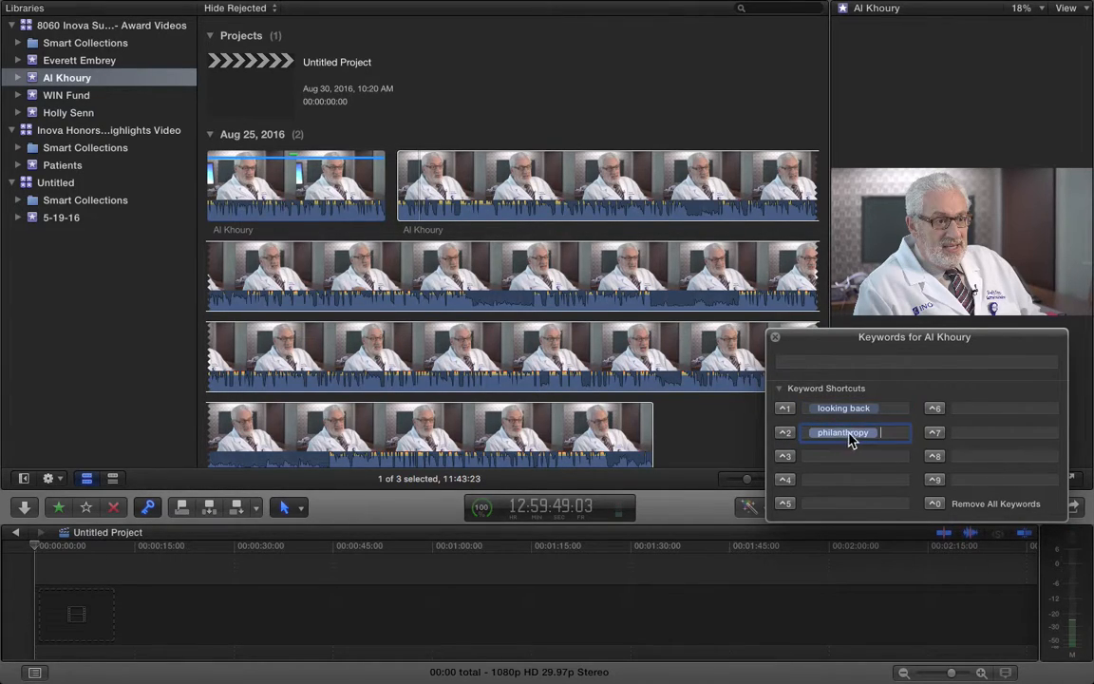
{"action": "left_click", "coordinate": [416, 185]}
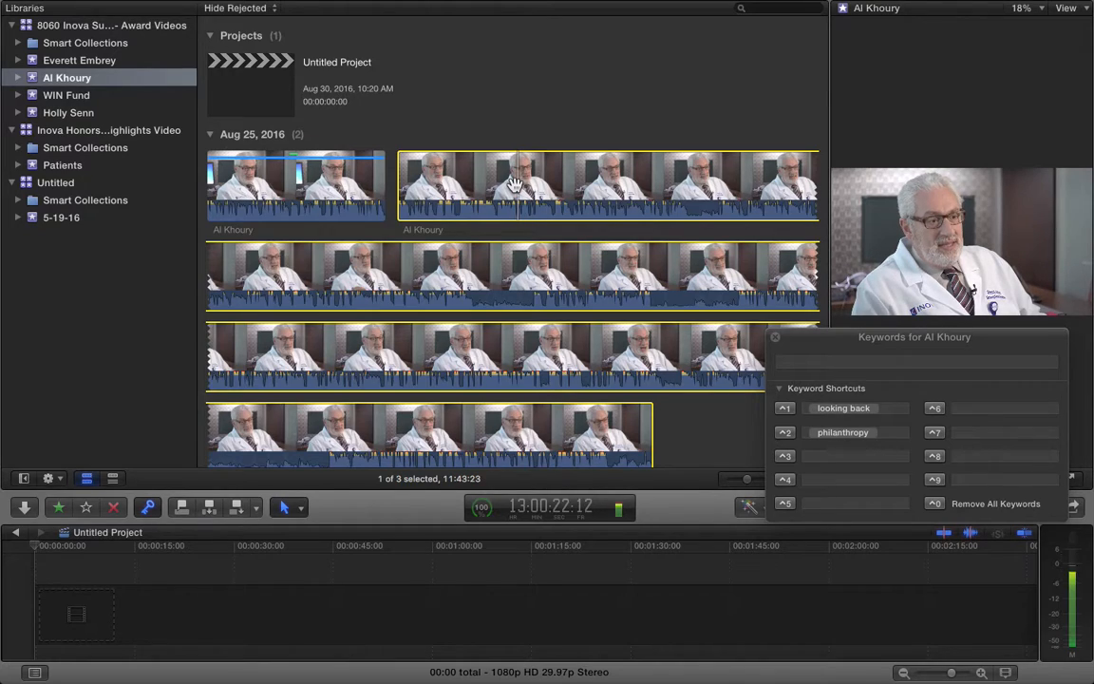
Mark a 04:11 in/out range in the second Al Khoury clip, replay it, and begin the ⌃3 shortcut
{"action": "key", "text": "space"}
{"action": "key", "text": "space"}
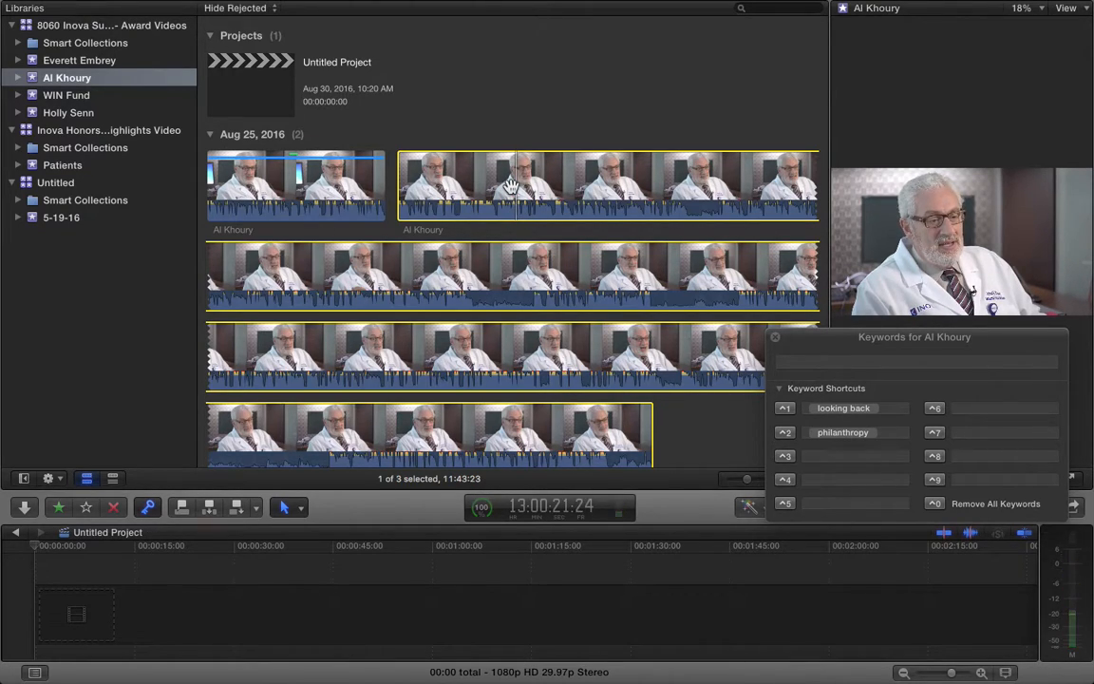
{"action": "key", "text": "i"}
{"action": "key", "text": "space"}
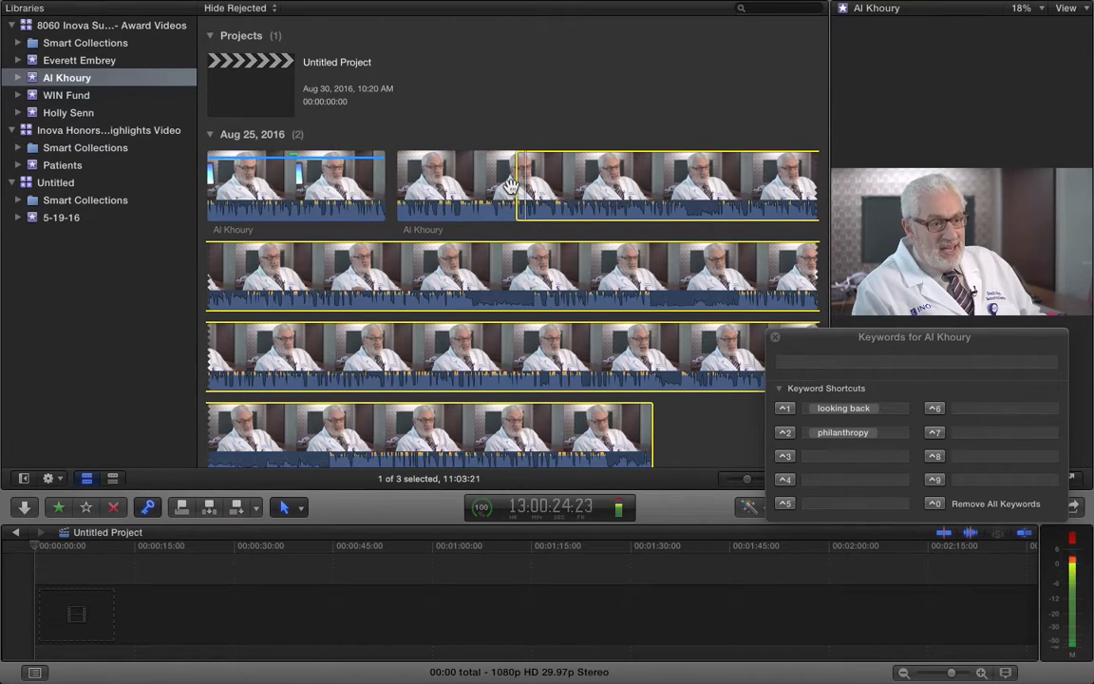
{"action": "key", "text": "space"}
{"action": "key", "text": "o"}
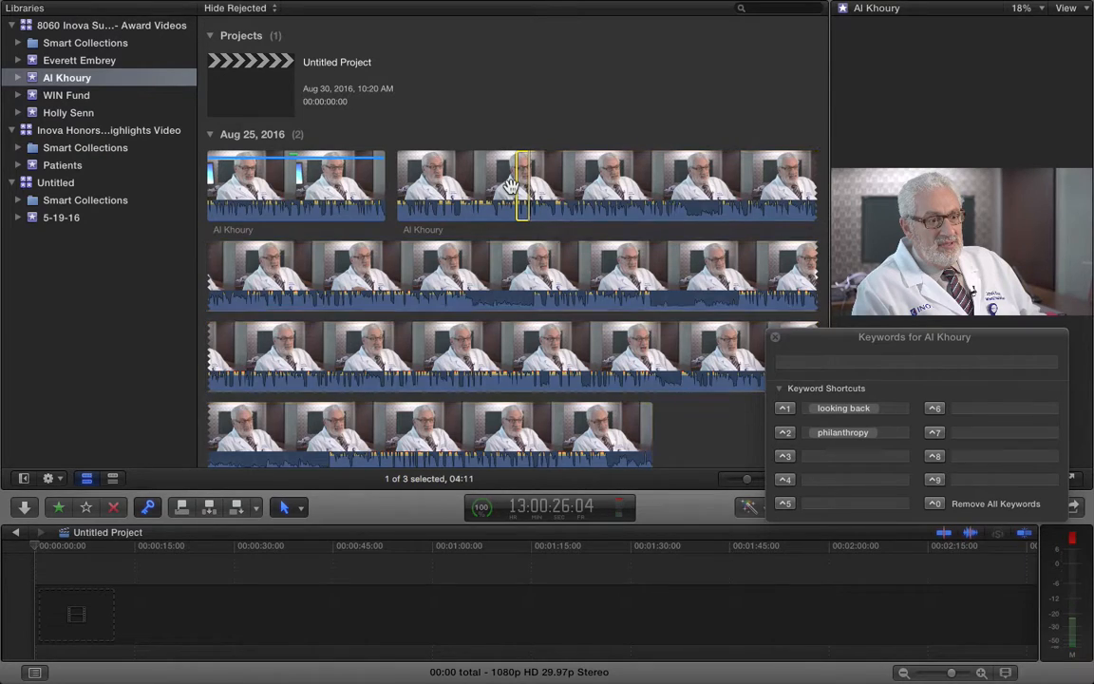
{"action": "key", "text": "slash"}
{"action": "left_click", "coordinate": [828, 456]}
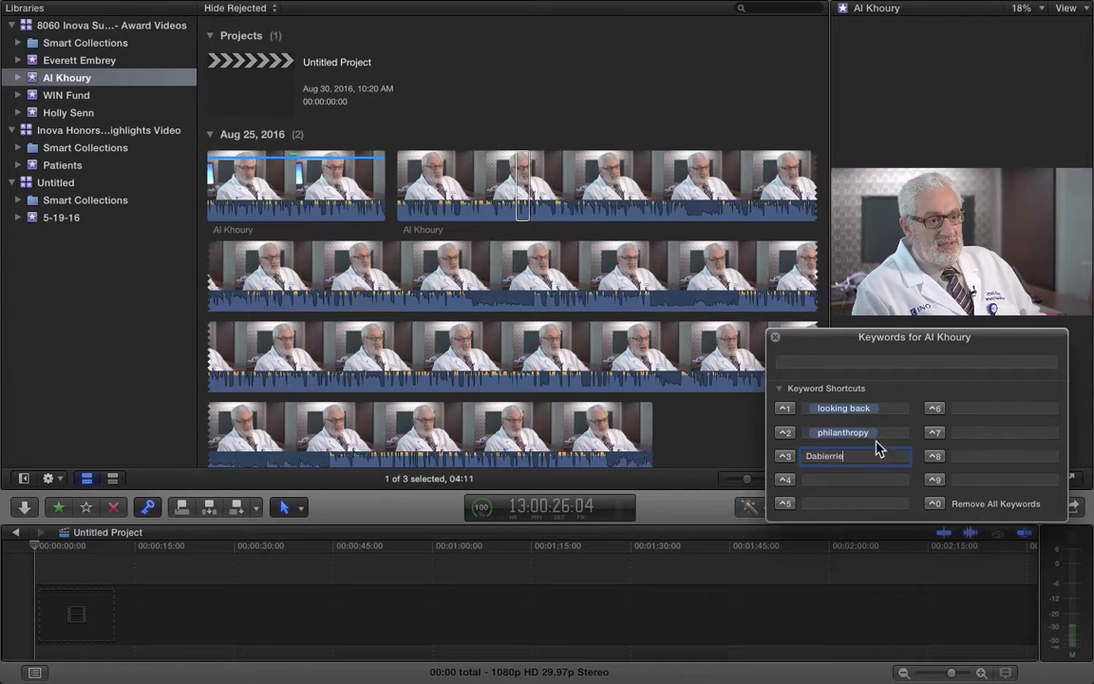
Save Dabierrie as the ⌃3 keyword shortcut and tag the marked range with it
{"action": "key", "text": "Return"}
{"action": "left_click", "coordinate": [842, 457]}
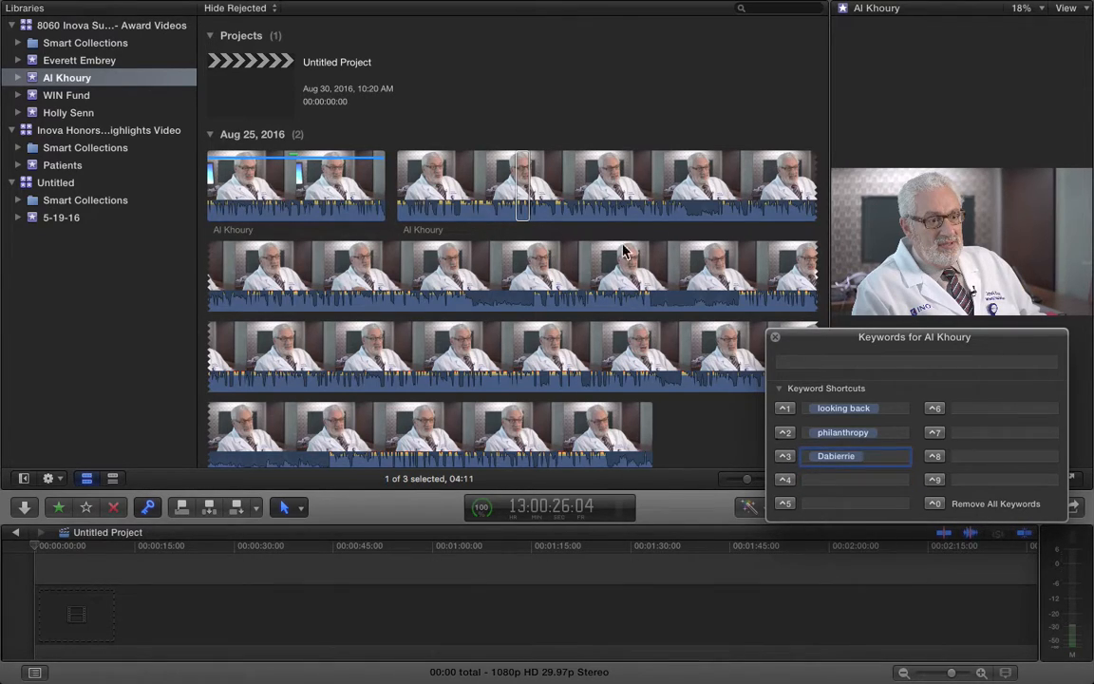
{"action": "left_click", "coordinate": [784, 457]}
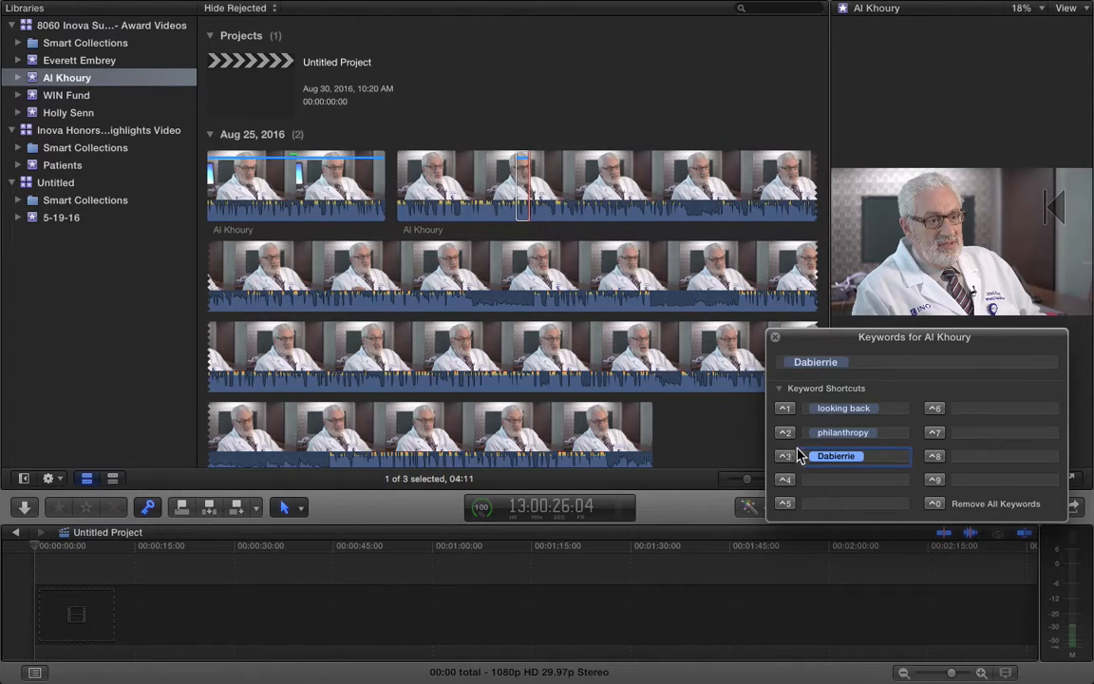
Play the clip from the browser and set a new in point at the playhead
{"action": "left_click", "coordinate": [527, 190]}
{"action": "key", "text": "space"}
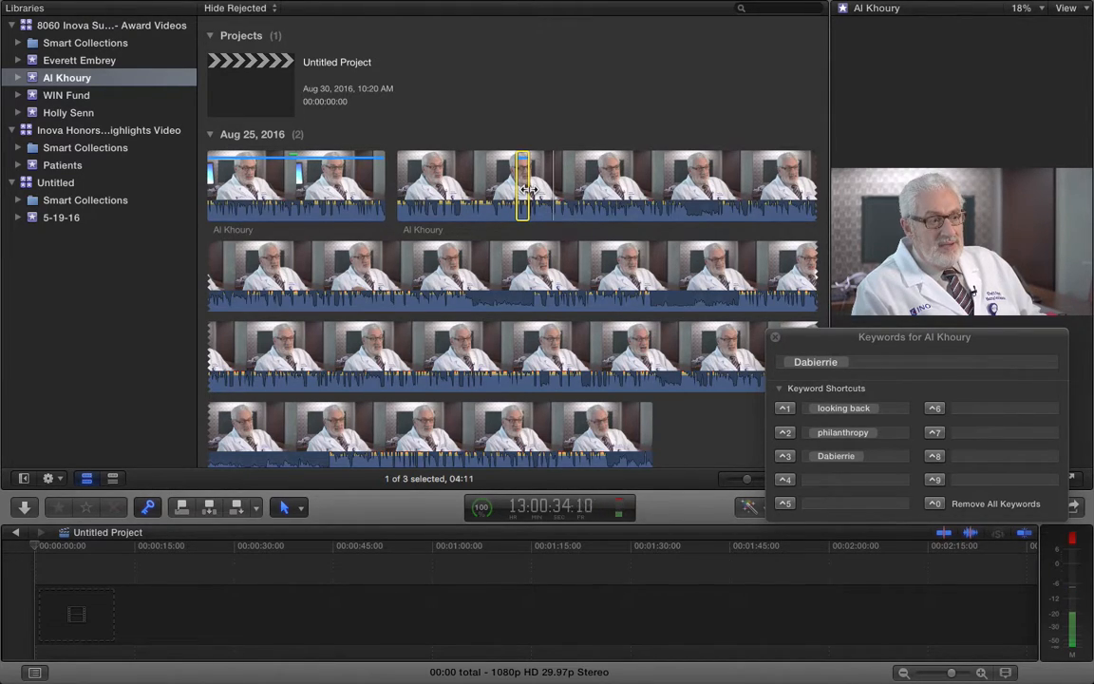
{"action": "key", "text": "i"}
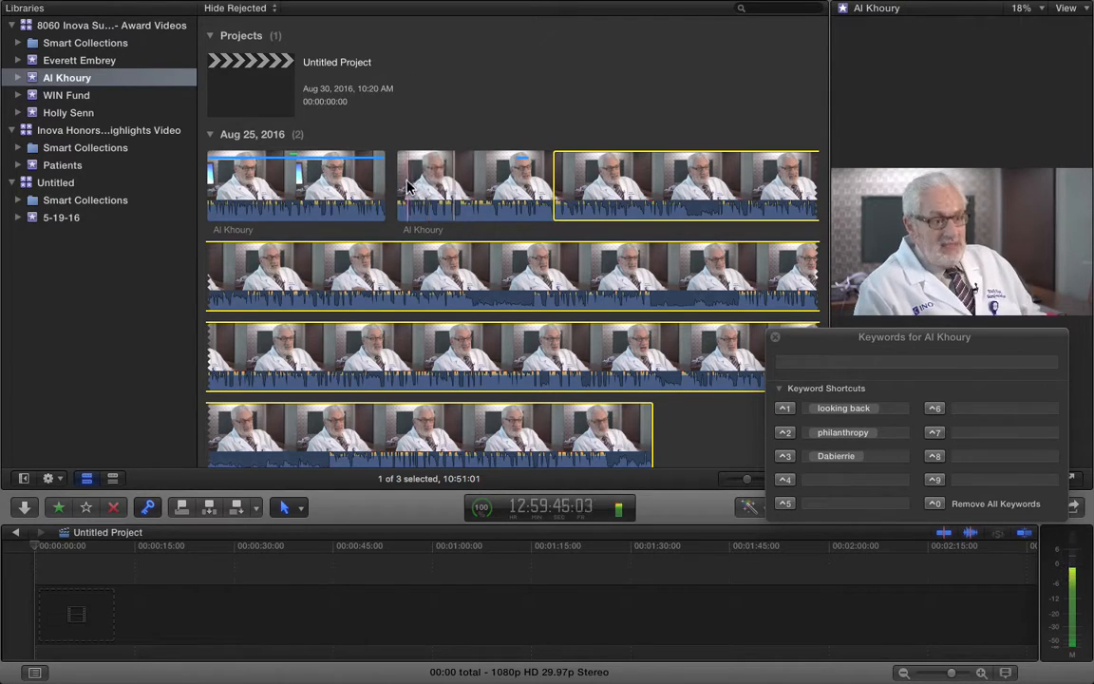
Try several range selections in the second Al Khoury clip with drags and in/out points
{"action": "left_click_drag", "start_coordinate": [504, 184], "coordinate": [461, 185]}
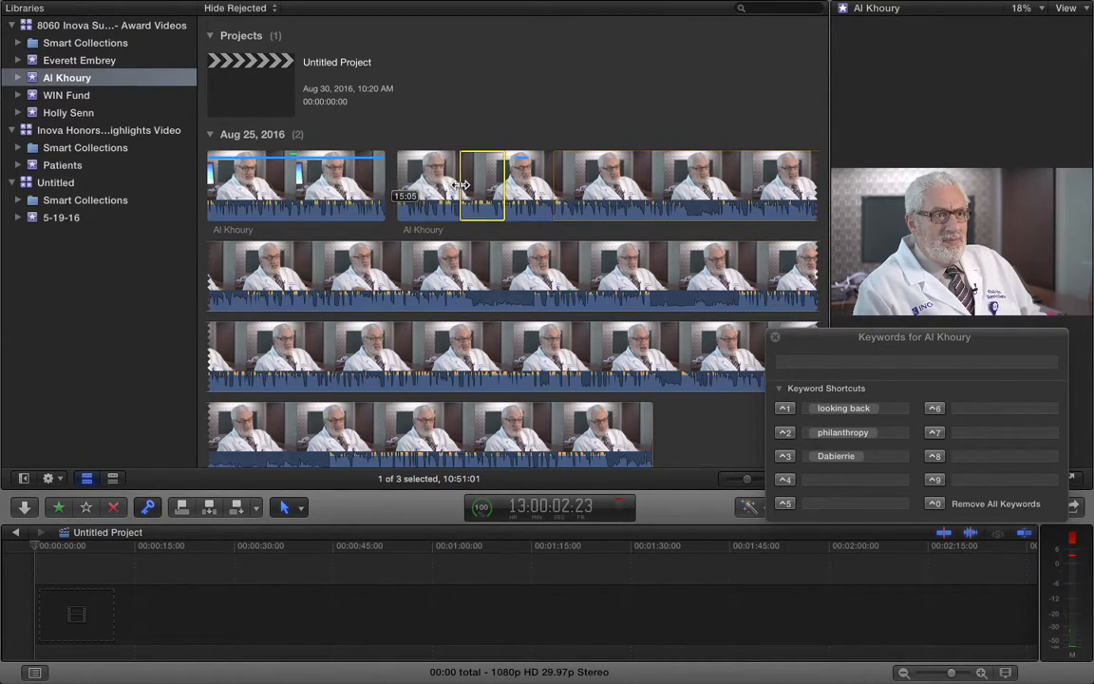
{"action": "left_click_drag", "start_coordinate": [560, 187], "coordinate": [629, 187]}
{"action": "left_click_drag", "start_coordinate": [516, 190], "coordinate": [648, 183]}
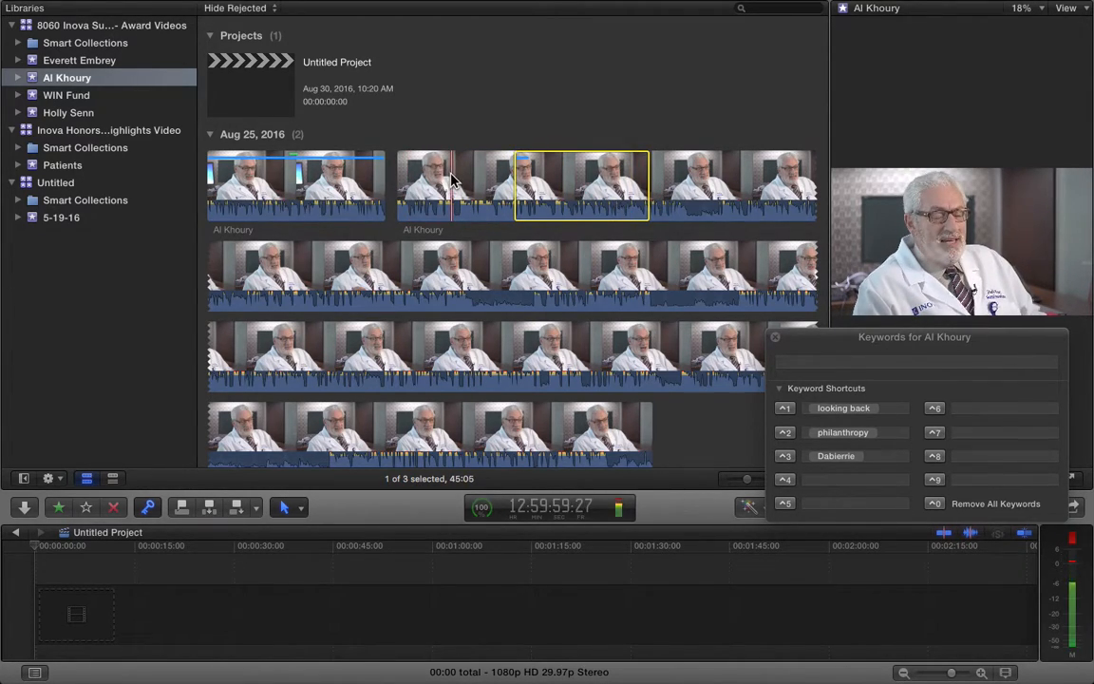
{"action": "left_click", "coordinate": [564, 178]}
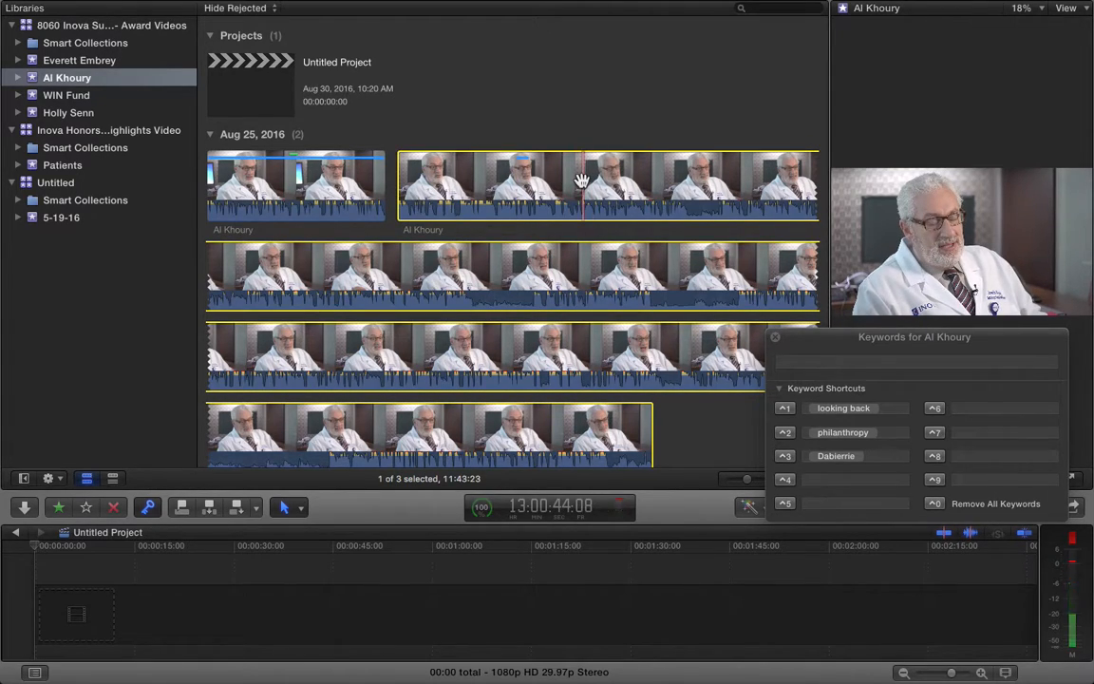
{"action": "key", "text": "i"}
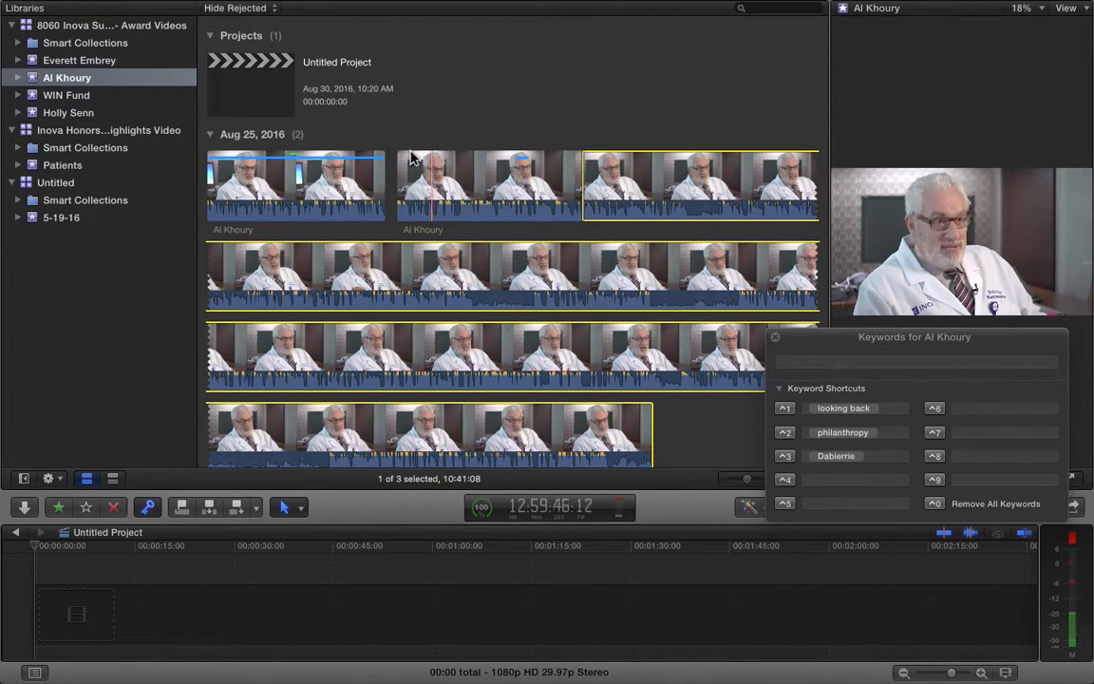
{"action": "left_click", "coordinate": [583, 188]}
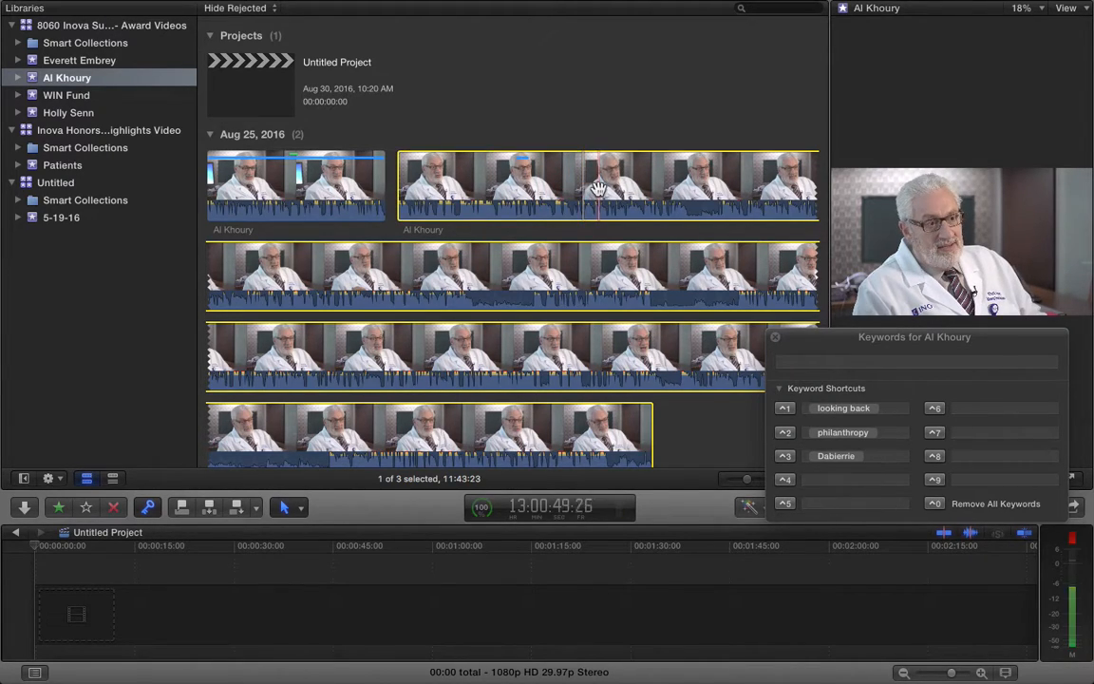
{"action": "key", "text": "o"}
{"action": "left_click_drag", "start_coordinate": [599, 188], "coordinate": [681, 188]}
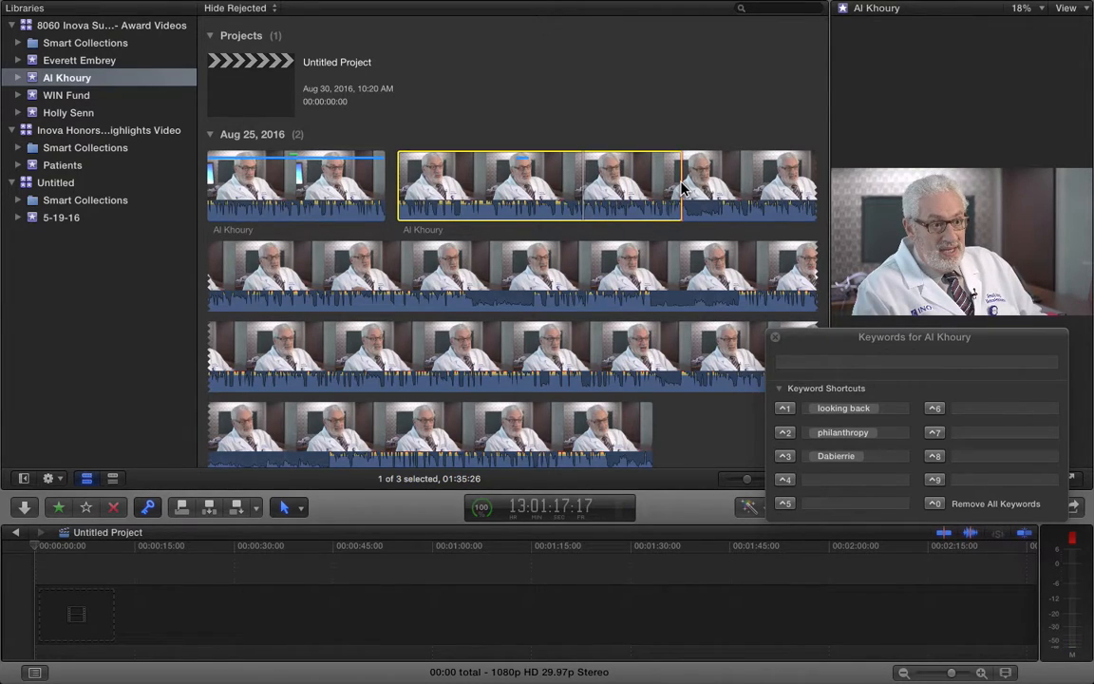
{"action": "left_click", "coordinate": [681, 188]}
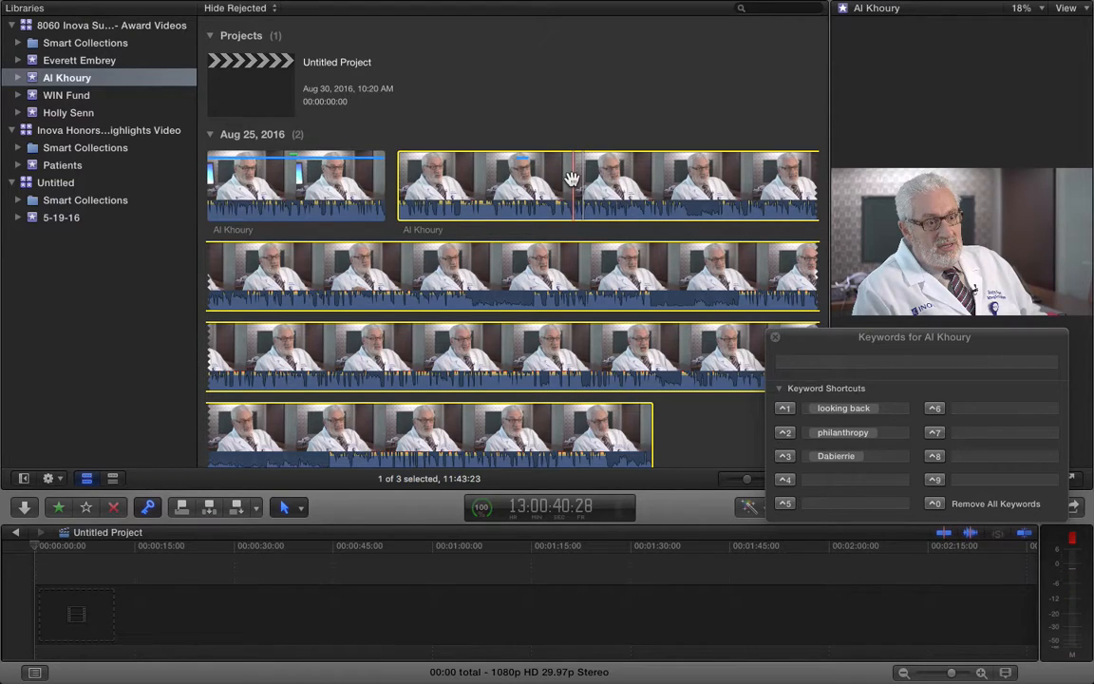
Set the in point in the second clip and play the 10:42:25 range through the clip's end
{"action": "left_click", "coordinate": [274, 194]}
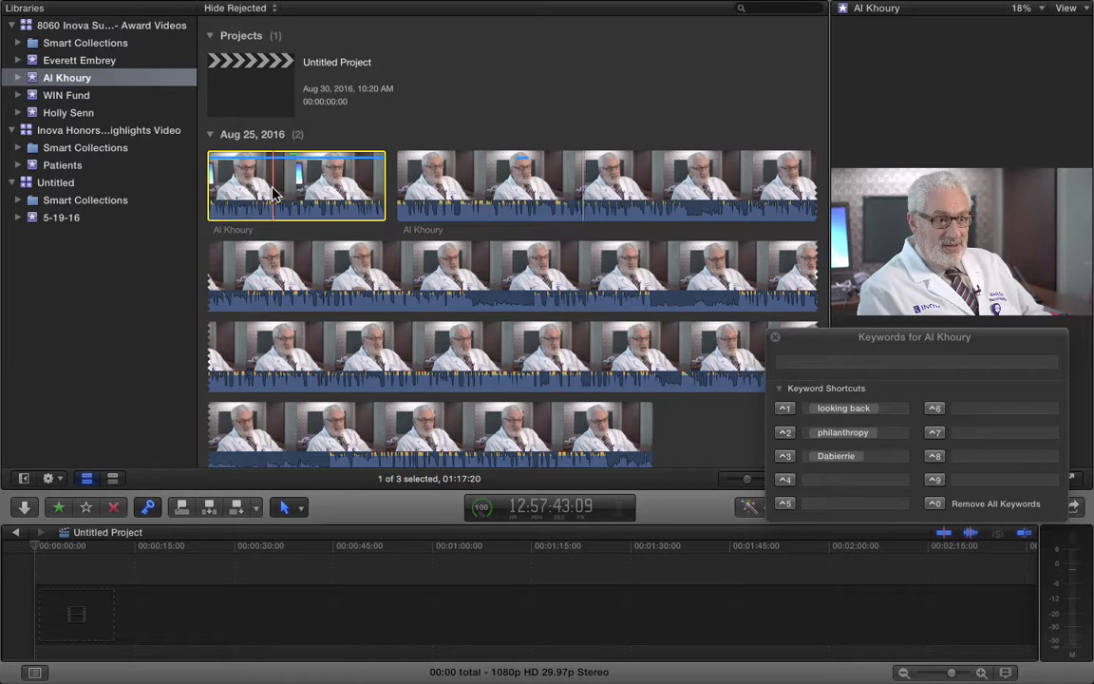
{"action": "left_click", "coordinate": [589, 180]}
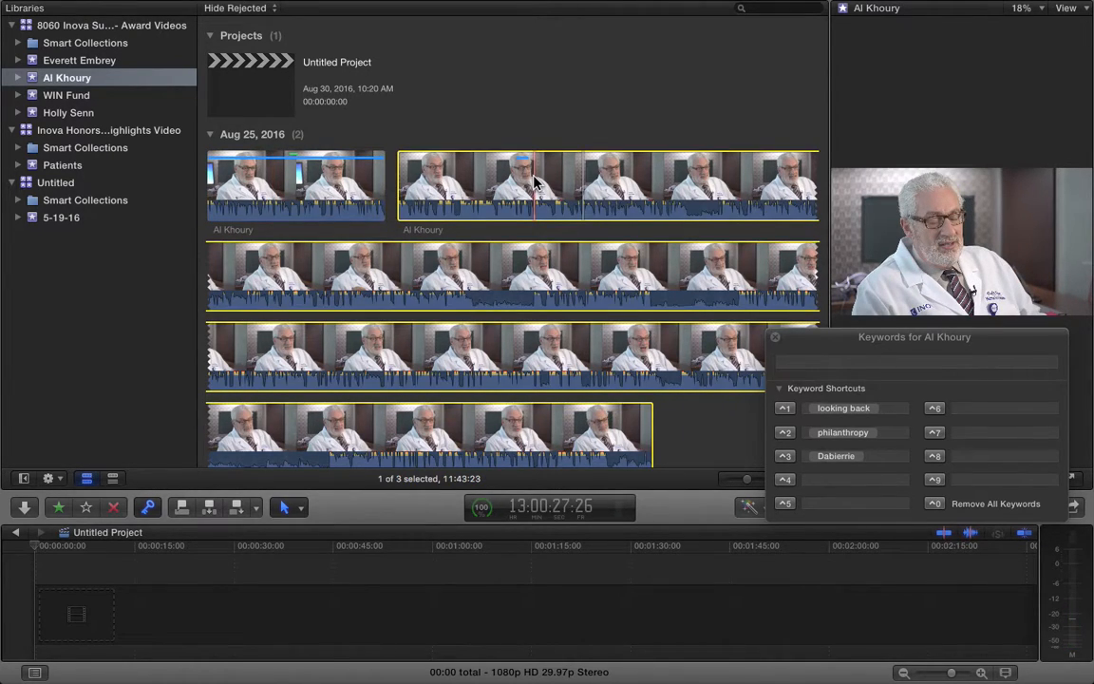
{"action": "key", "text": "i"}
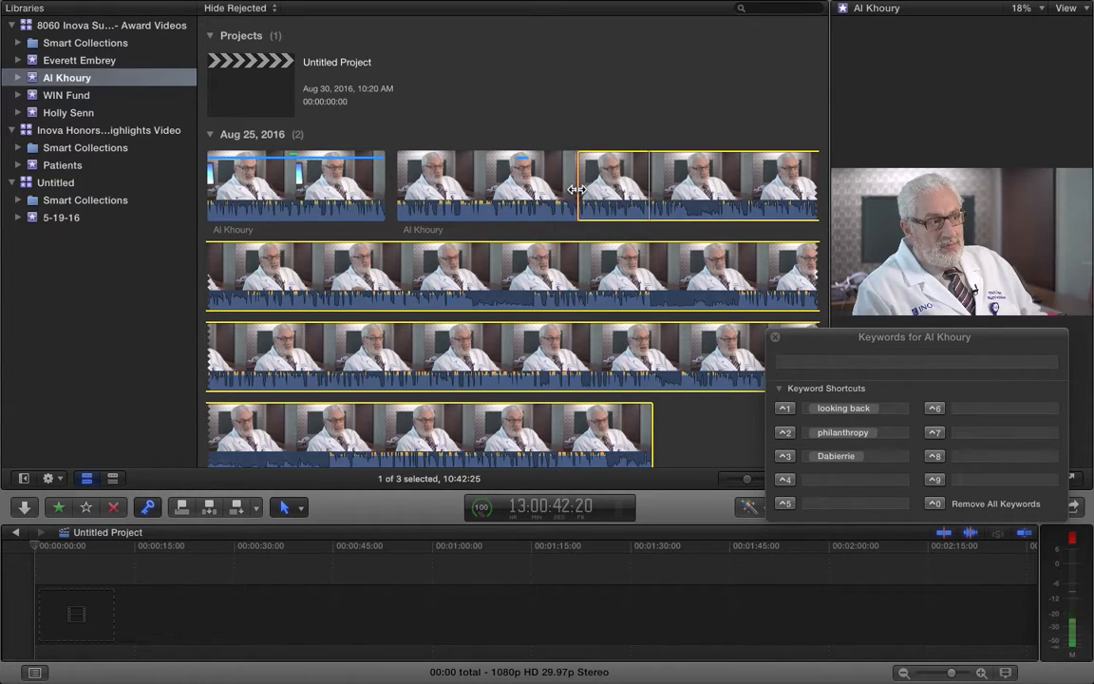
{"action": "mouse_move", "coordinate": [464, 5]}
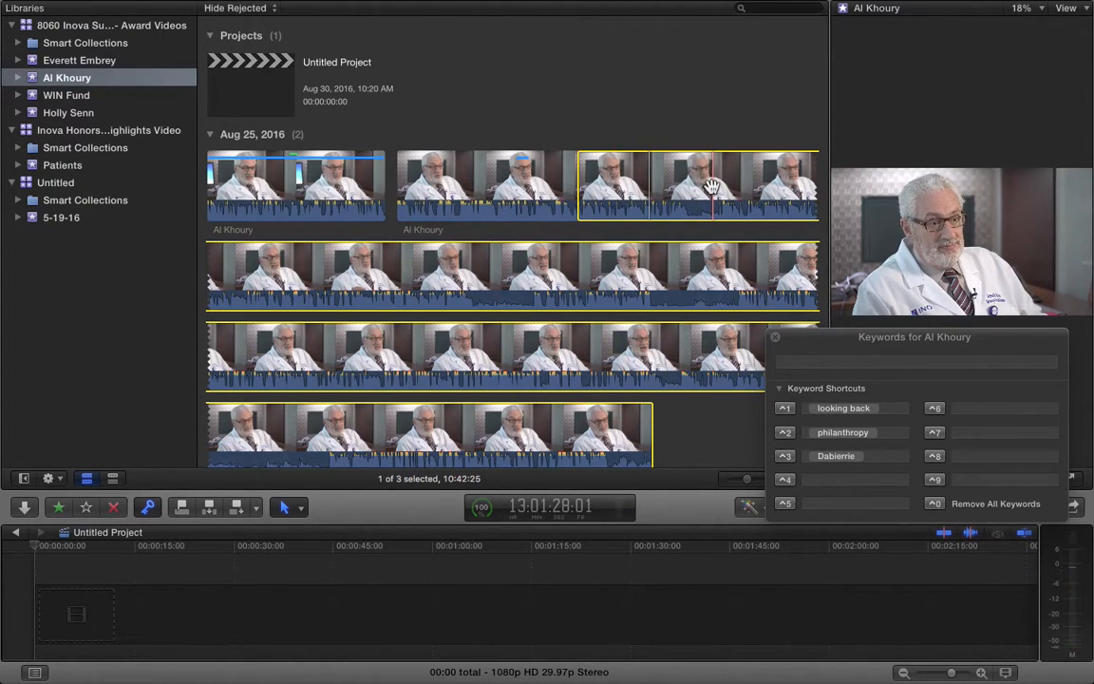
{"action": "key", "text": "slash"}
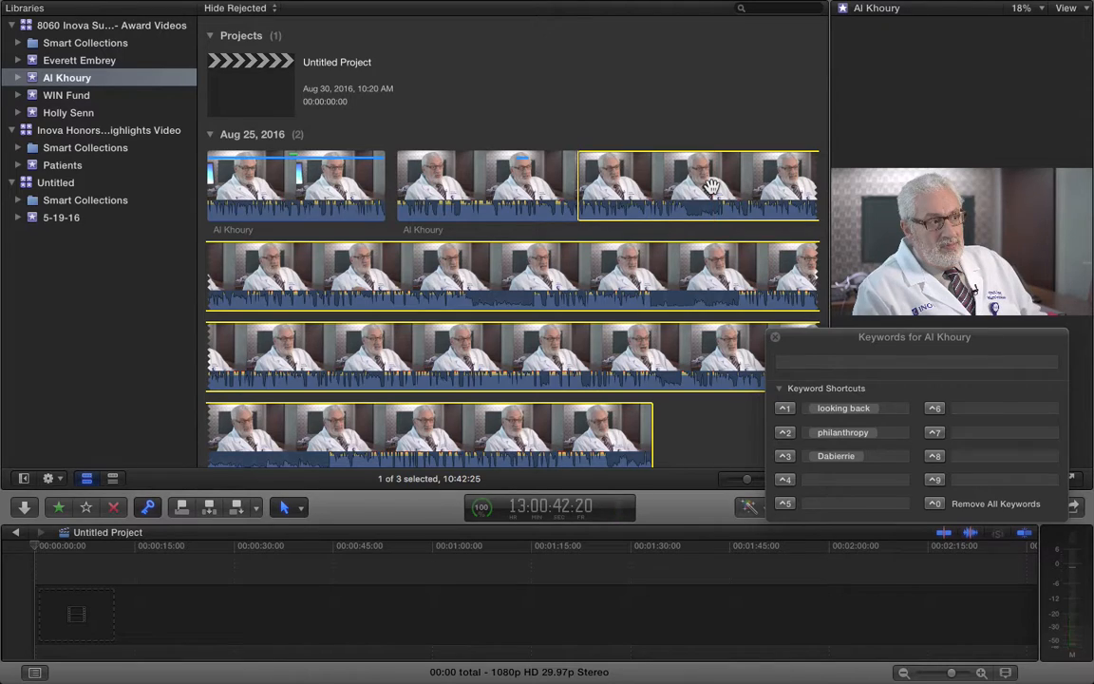
Set the range's out point and tag the range with the philanthropy keyword
{"action": "scroll", "coordinate": [711, 186], "scroll_direction": "down", "scroll_amount": 1}
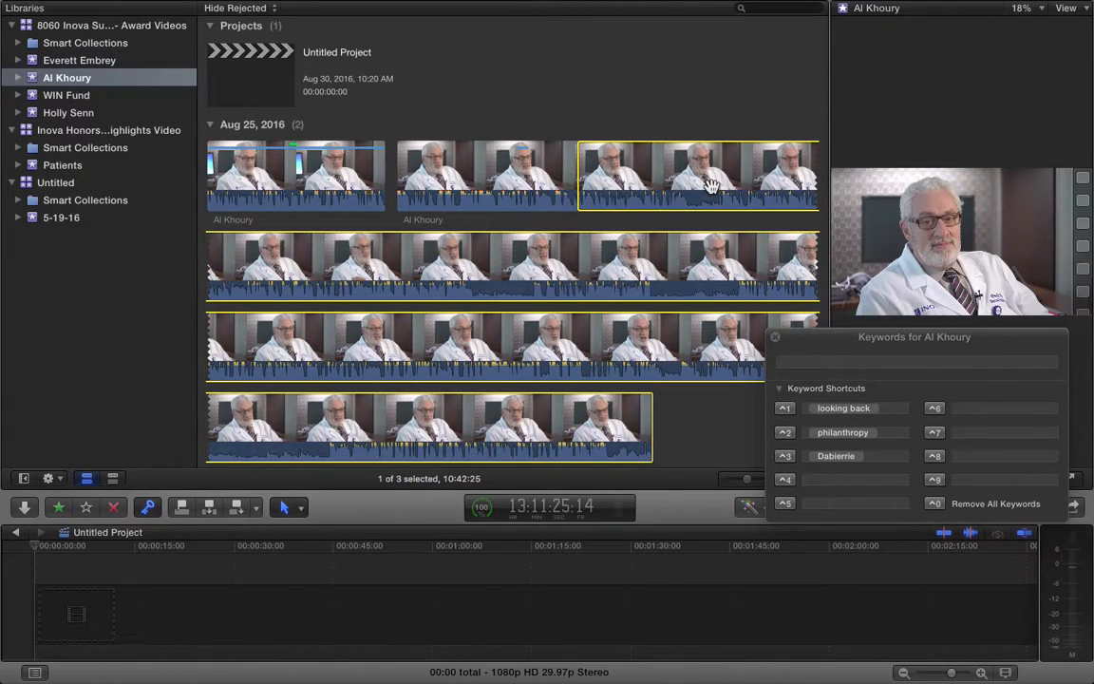
{"action": "key", "text": "slash"}
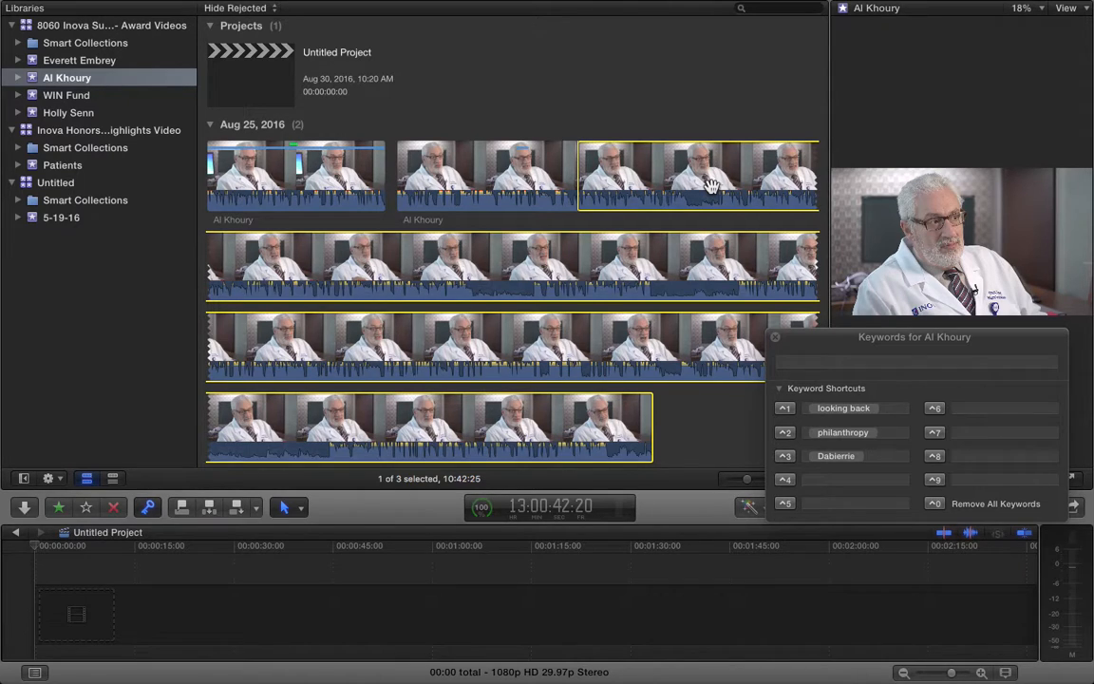
{"action": "left_click", "coordinate": [456, 185]}
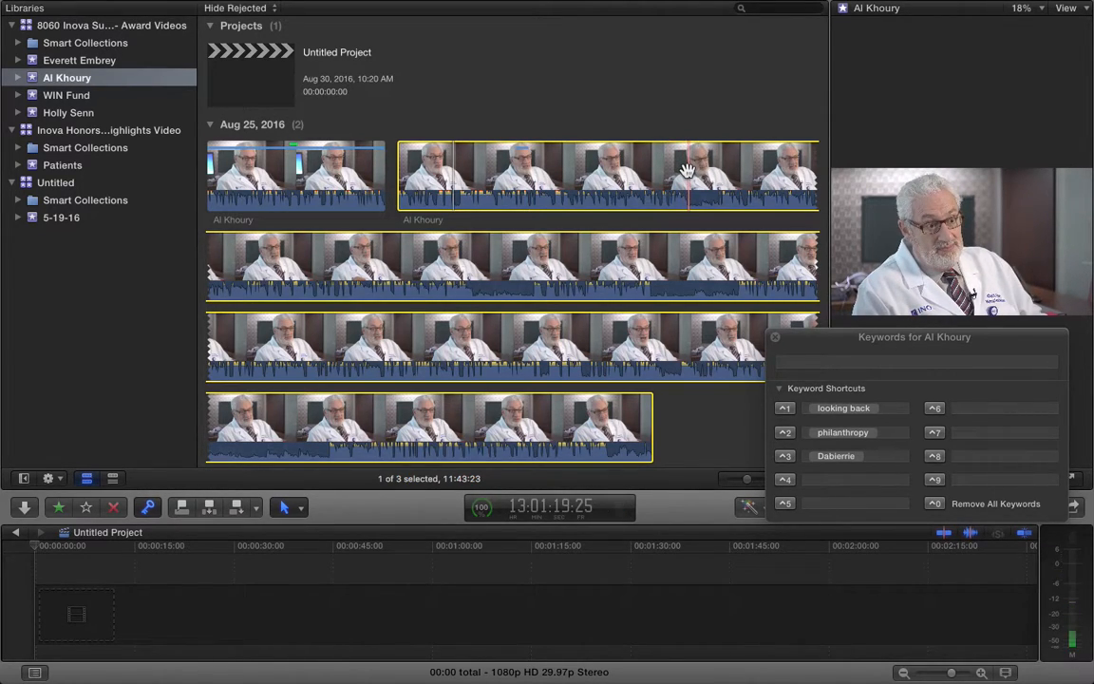
{"action": "key", "text": "o"}
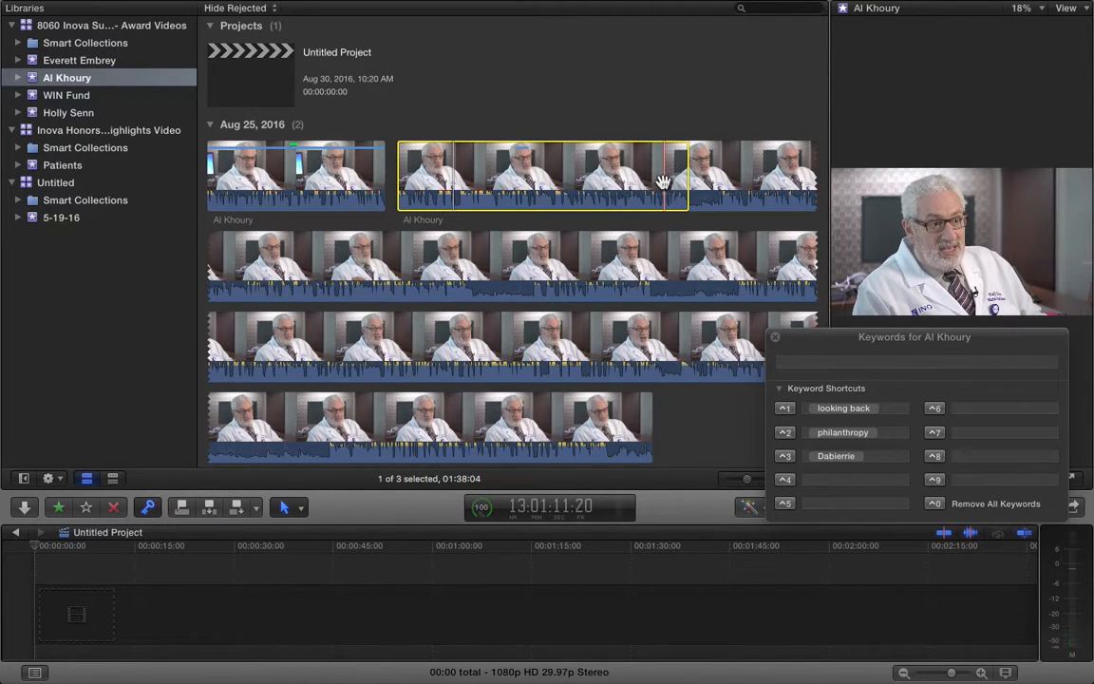
{"action": "left_click", "coordinate": [784, 433]}
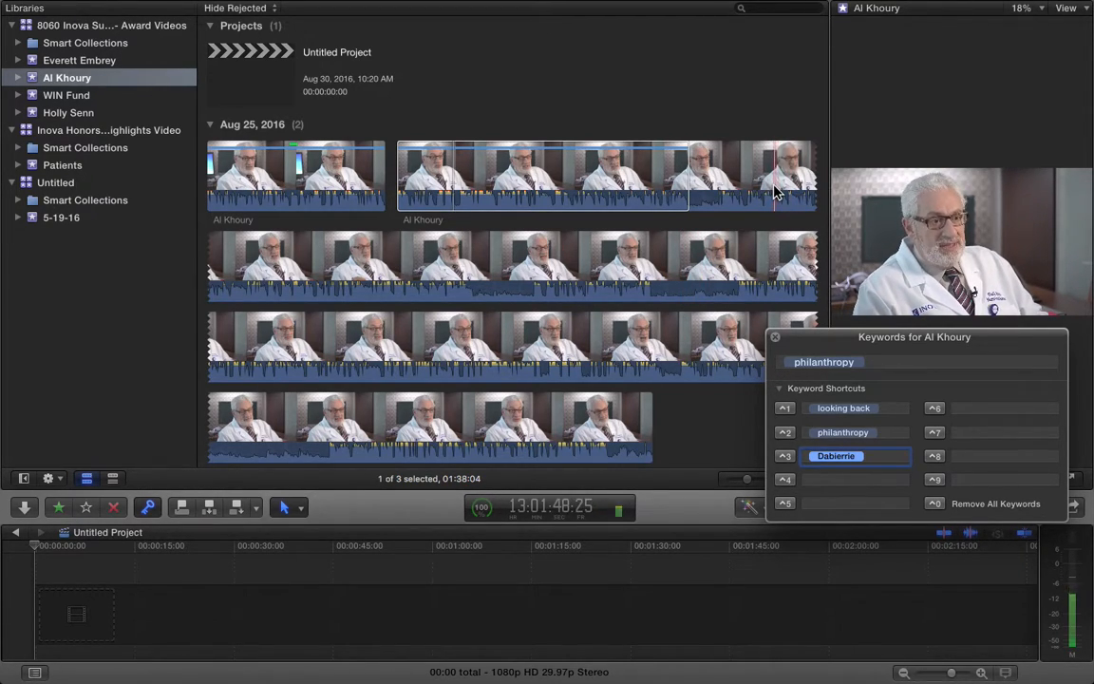
{"action": "type", "text": "O"}
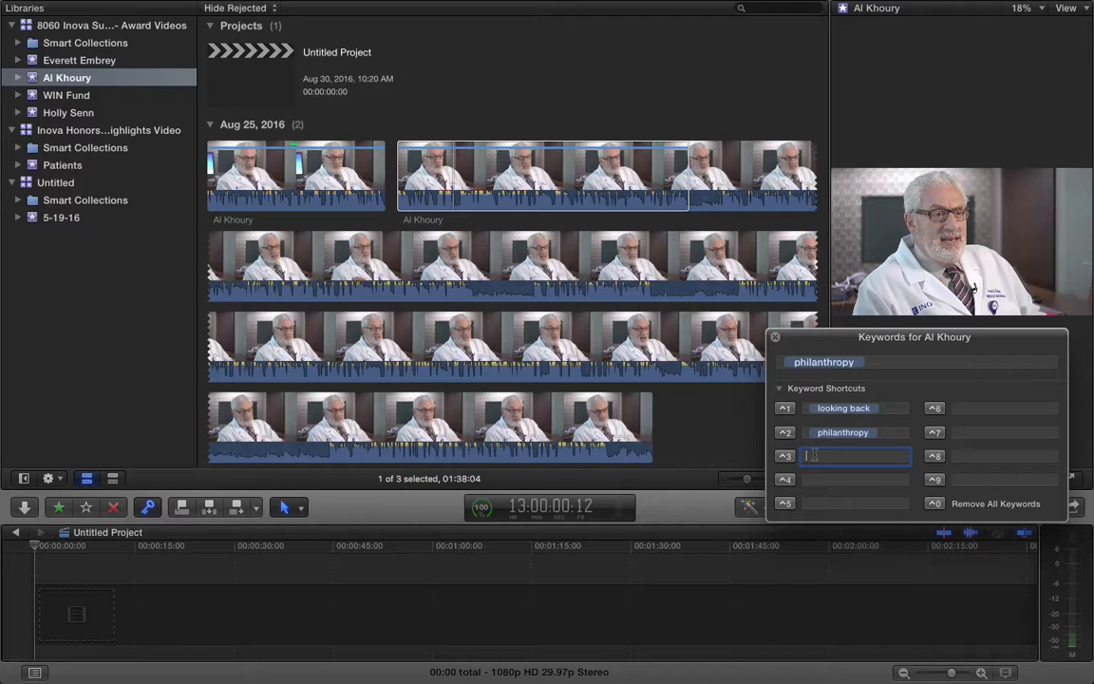
{"action": "left_click", "coordinate": [690, 169]}
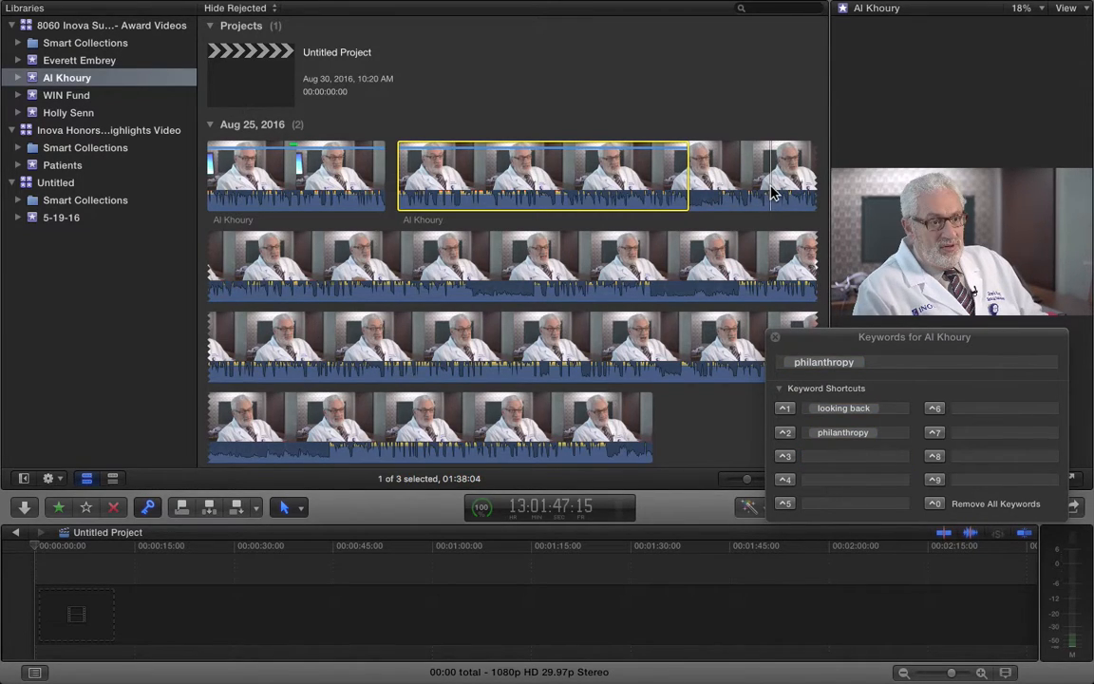
{"action": "left_click", "coordinate": [810, 455]}
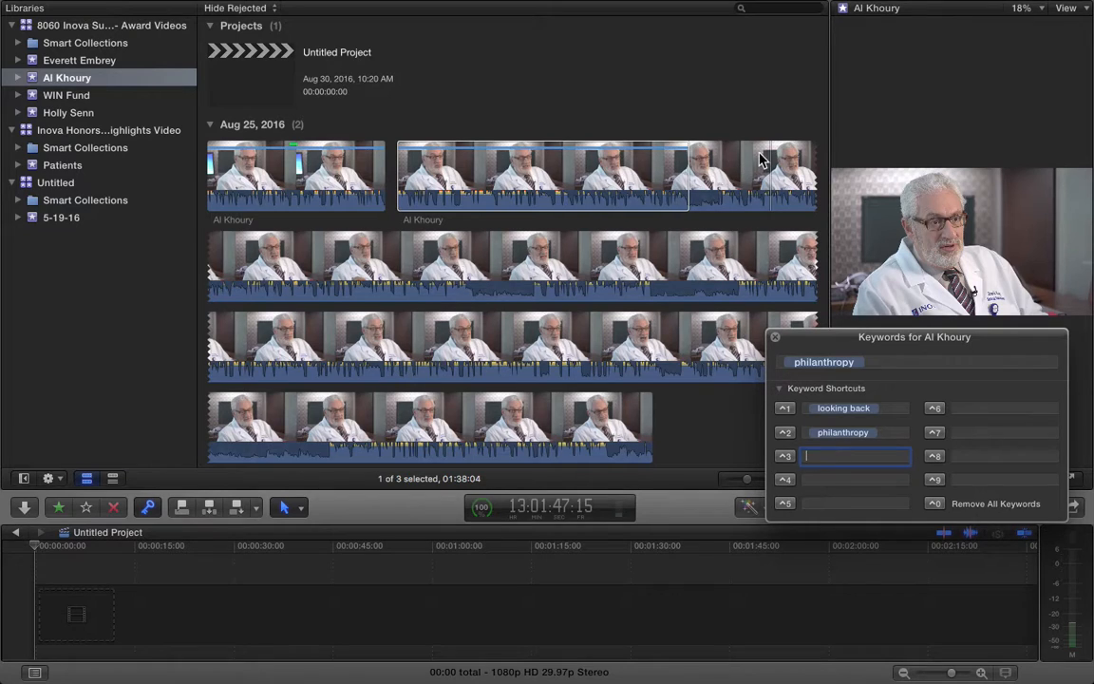
{"action": "left_click", "coordinate": [707, 157]}
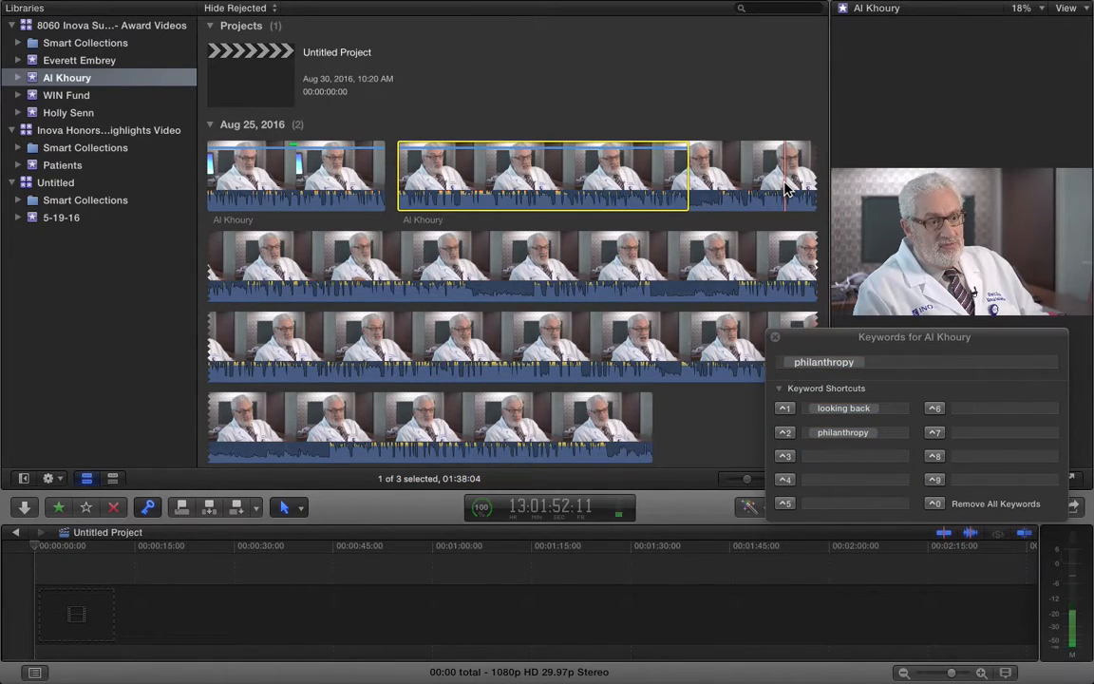
Review the second clip and mark a new range with in and out points
{"action": "key", "text": "Up"}
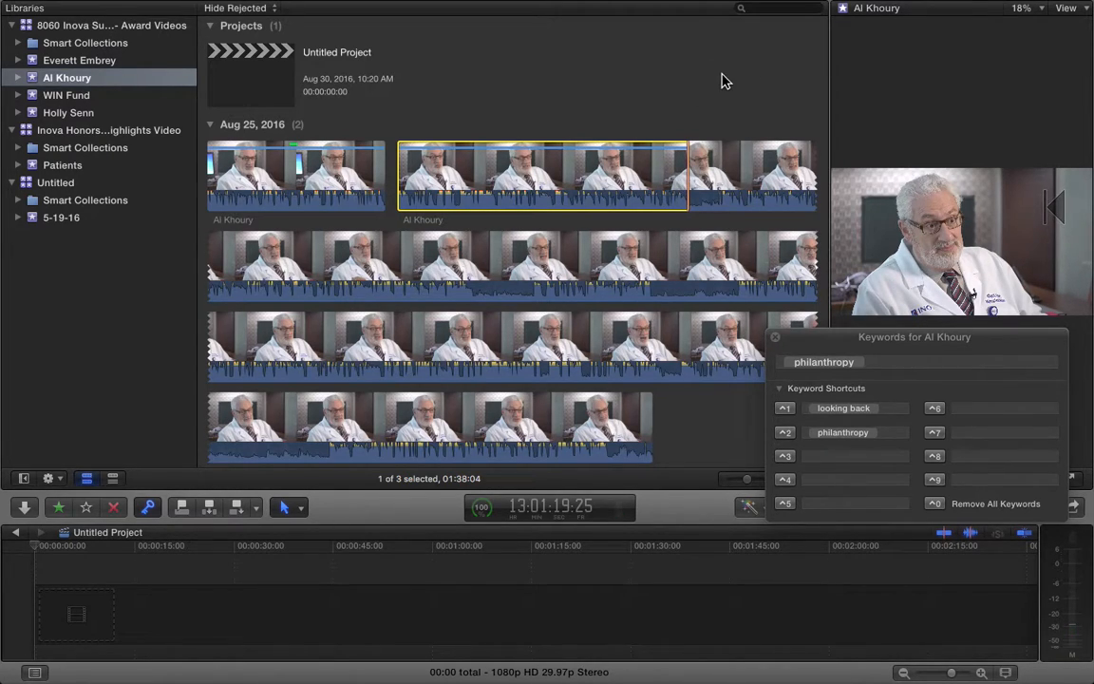
{"action": "key", "text": "i"}
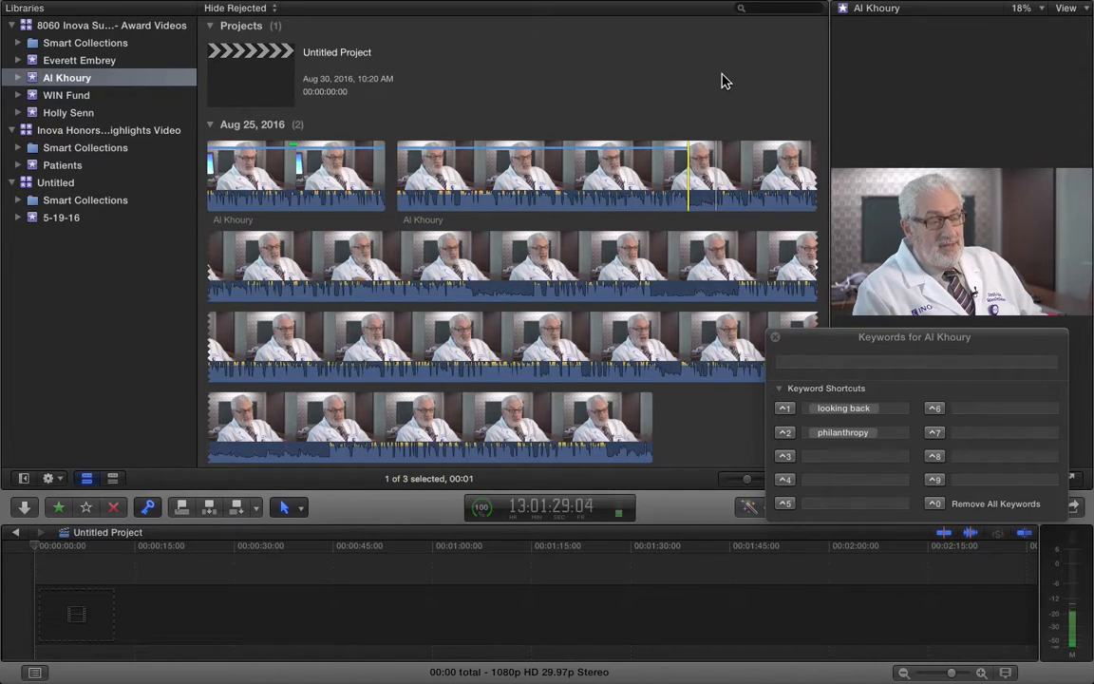
{"action": "key", "text": "space"}
{"action": "key", "text": "o"}
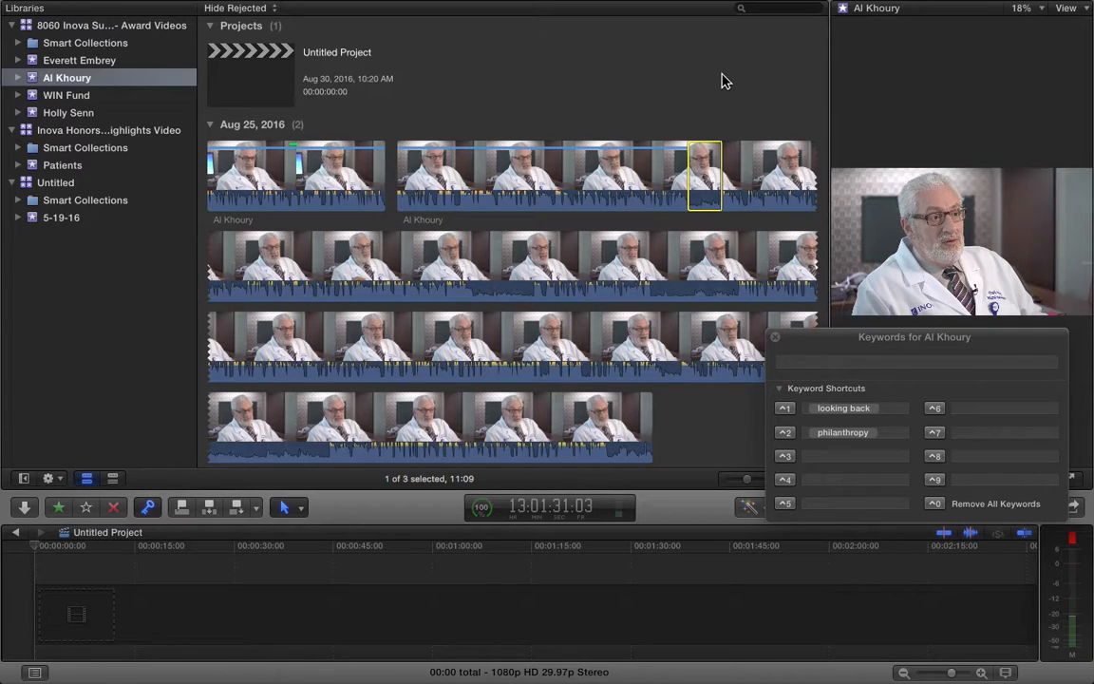
{"action": "key", "text": "space"}
Find the cut frame by stepping frame by frame and reject the range, leaving three clips
{"action": "key", "text": "Right"}
{"action": "key", "text": "Left"}
{"action": "key", "text": "Left"}
{"action": "key", "text": "Delete"}
{"action": "left_click", "coordinate": [540, 156]}
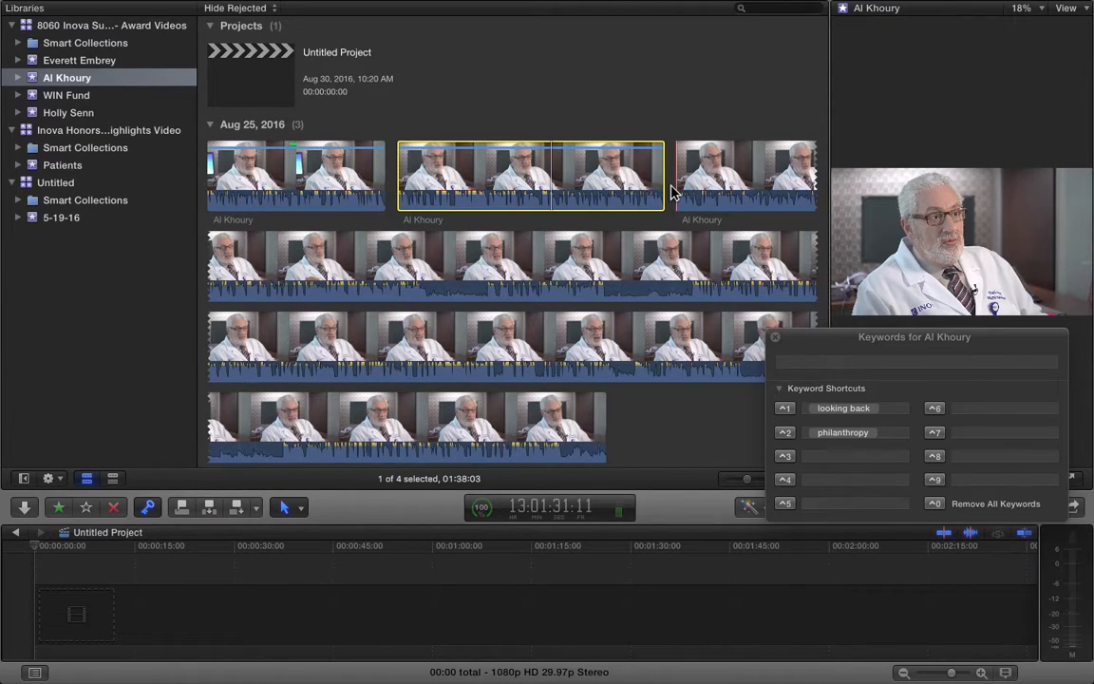
{"action": "left_click", "coordinate": [457, 190]}
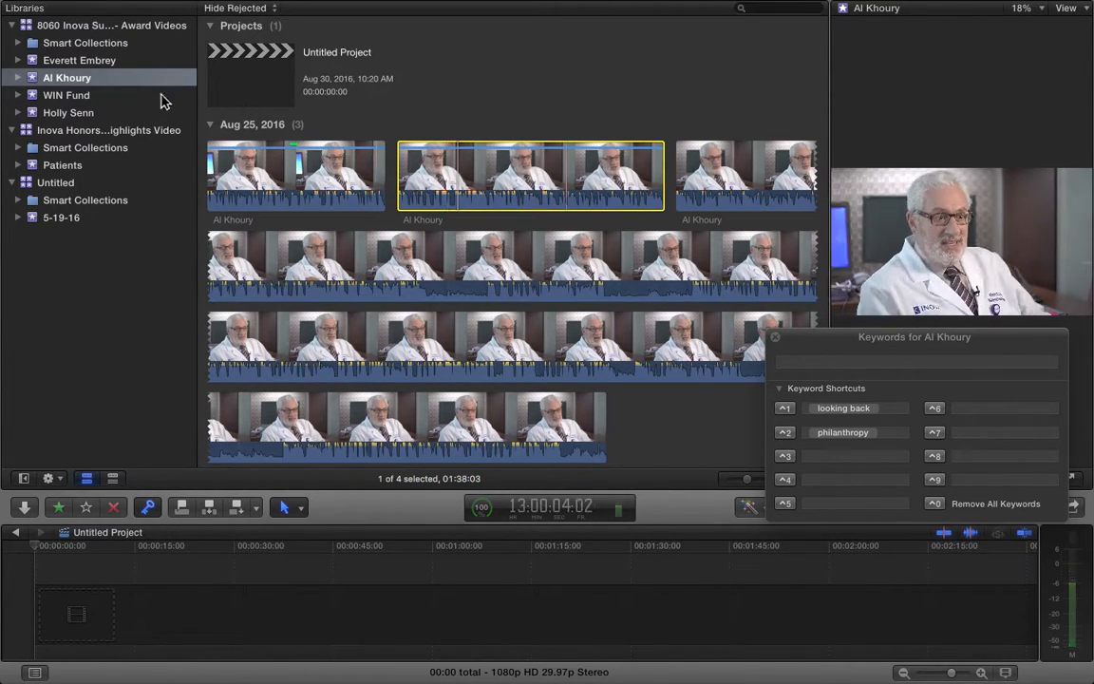
Expand Al Khoury's keyword collections and rename Dabierrie to Dabierre
{"action": "left_click", "coordinate": [18, 78]}
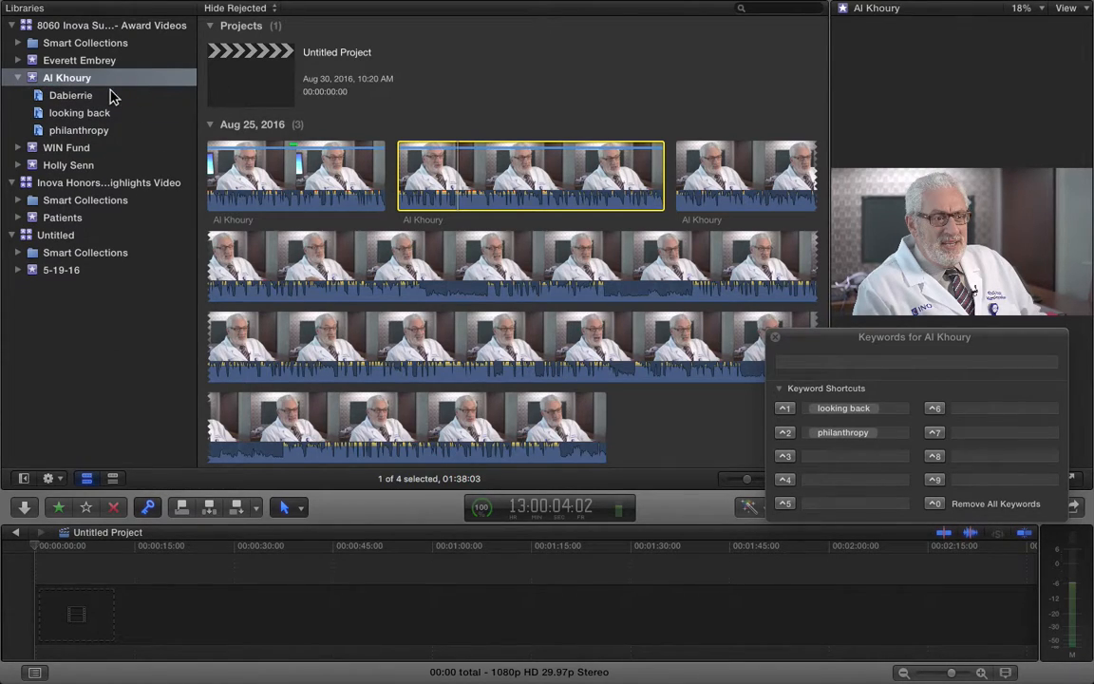
{"action": "left_click", "coordinate": [74, 96]}
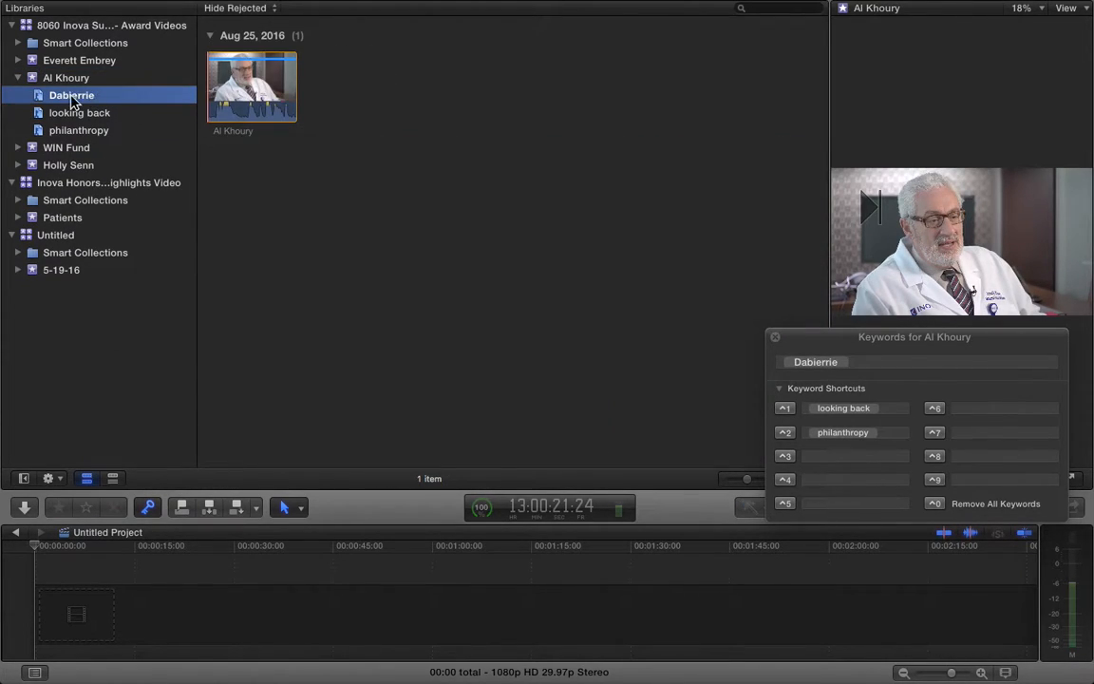
{"action": "left_click", "coordinate": [224, 88]}
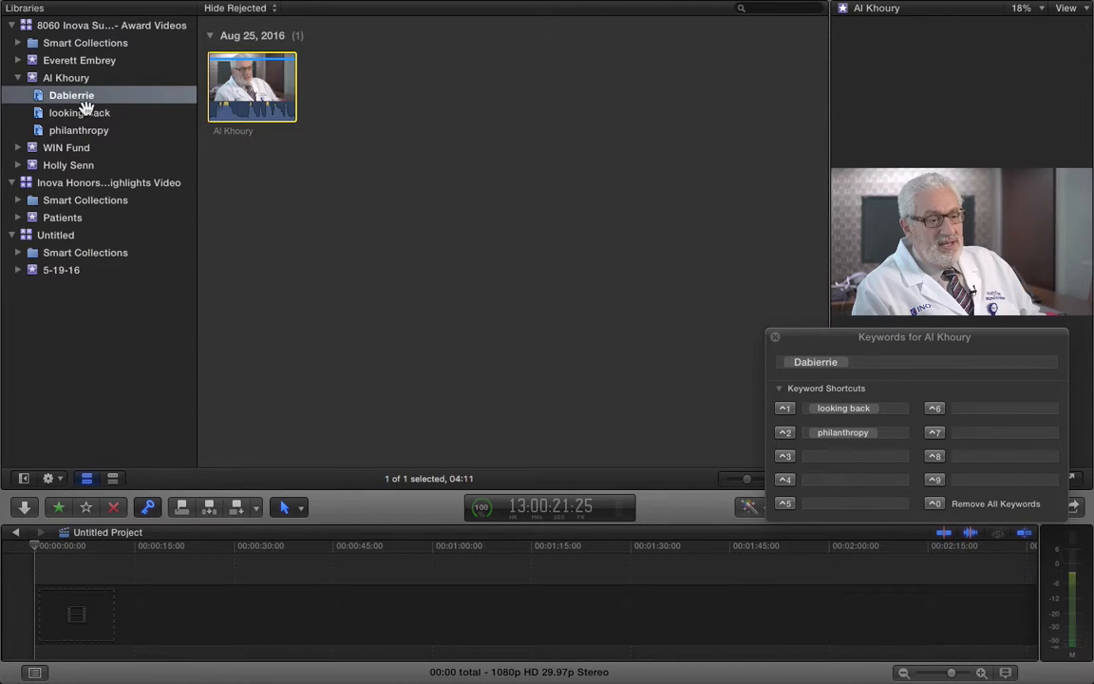
{"action": "left_click", "coordinate": [82, 131]}
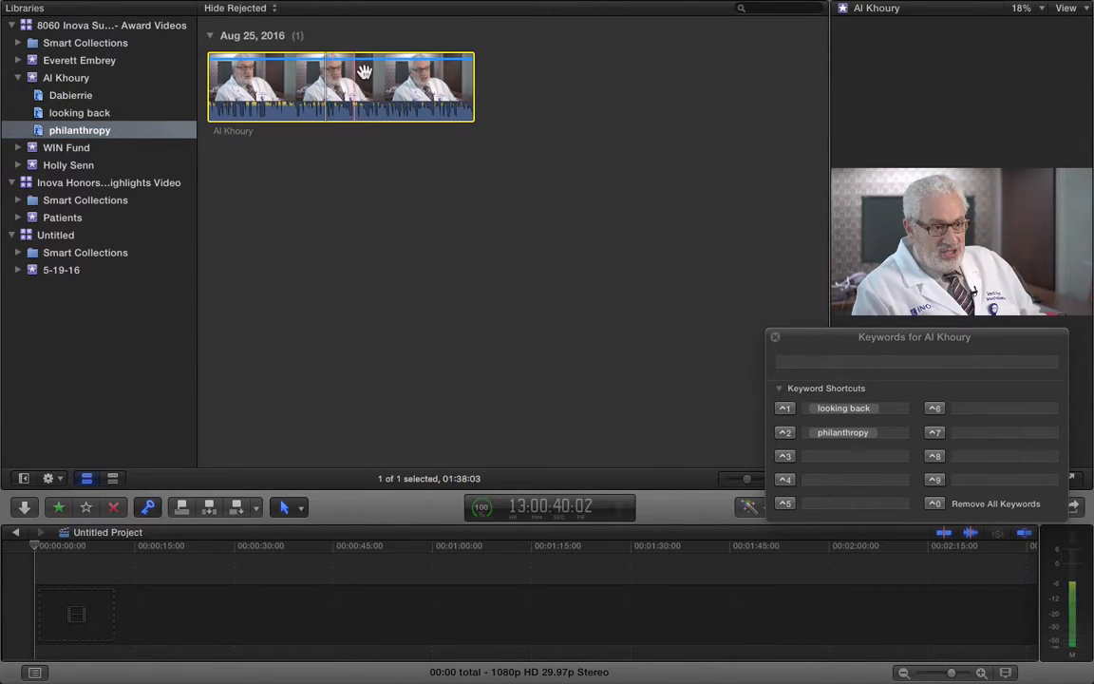
{"action": "left_click", "coordinate": [83, 98]}
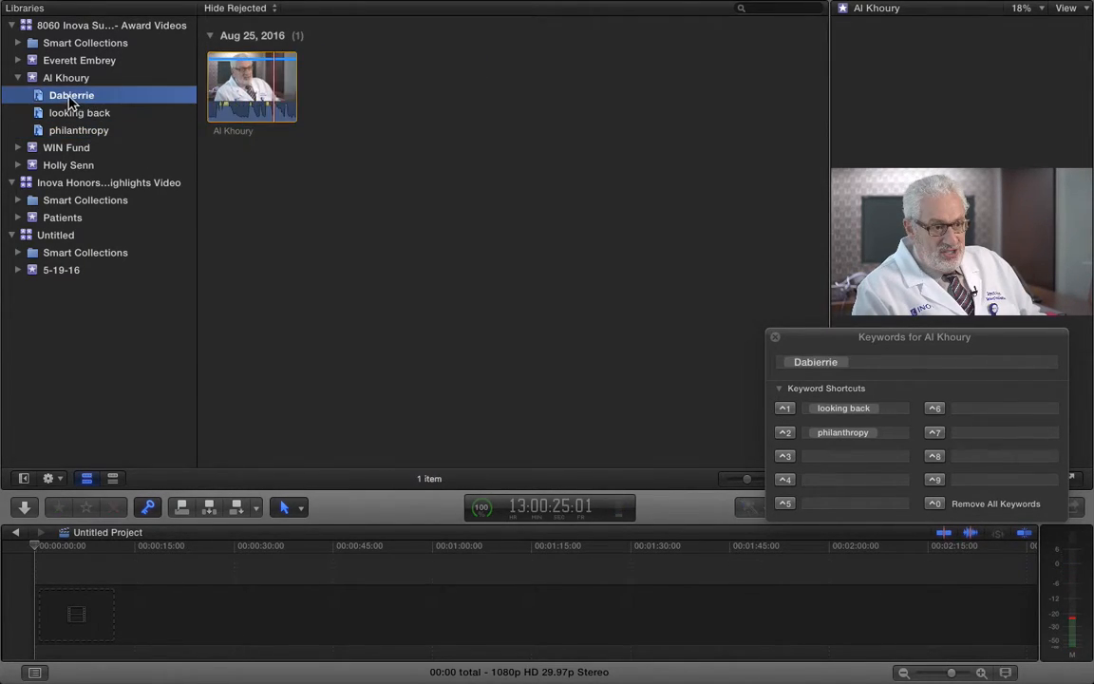
{"action": "left_click", "coordinate": [88, 97]}
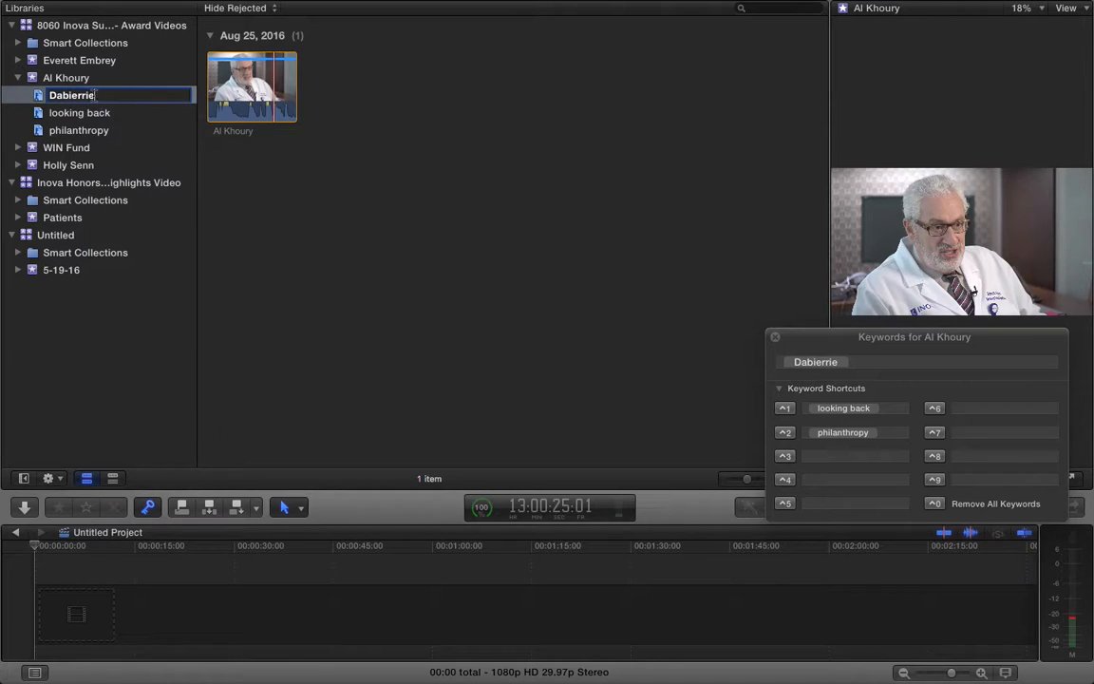
{"action": "left_click", "coordinate": [162, 80]}
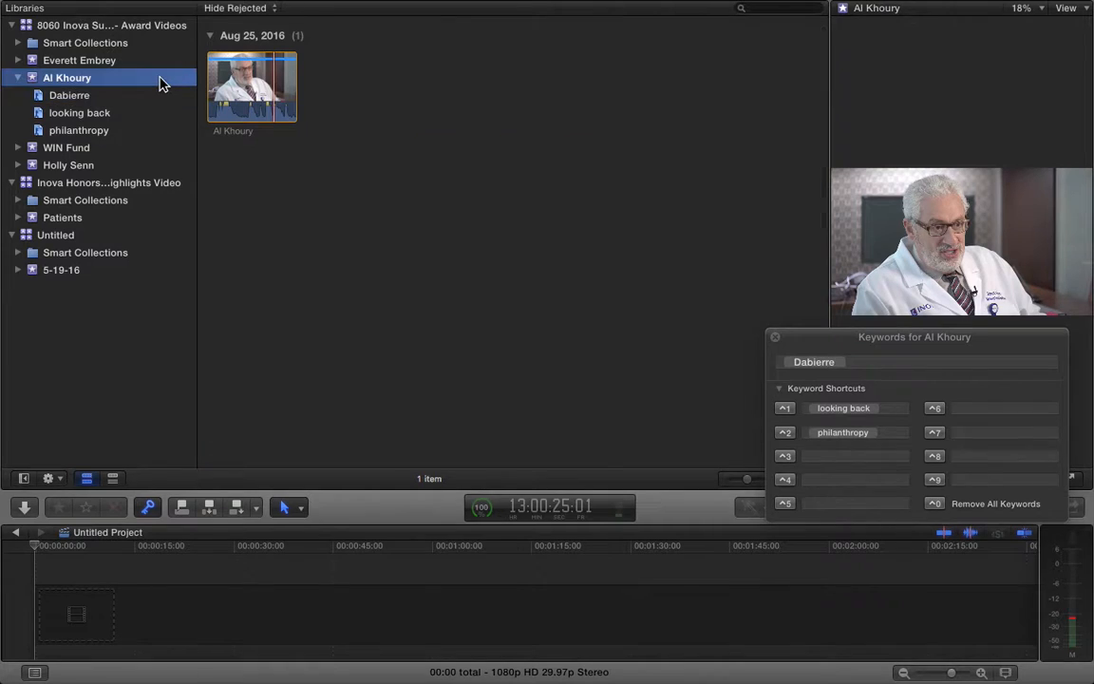
{"action": "left_click", "coordinate": [87, 98]}
Assign Dabierre to the ⌃3 keyword shortcut, then return to the full Al Khoury event
{"action": "mouse_move", "coordinate": [78, 102]}
{"action": "left_mouse_down"}
{"action": "mouse_move", "coordinate": [953, 510]}
{"action": "mouse_move", "coordinate": [842, 456]}
{"action": "left_mouse_up"}
{"action": "left_click", "coordinate": [842, 455]}
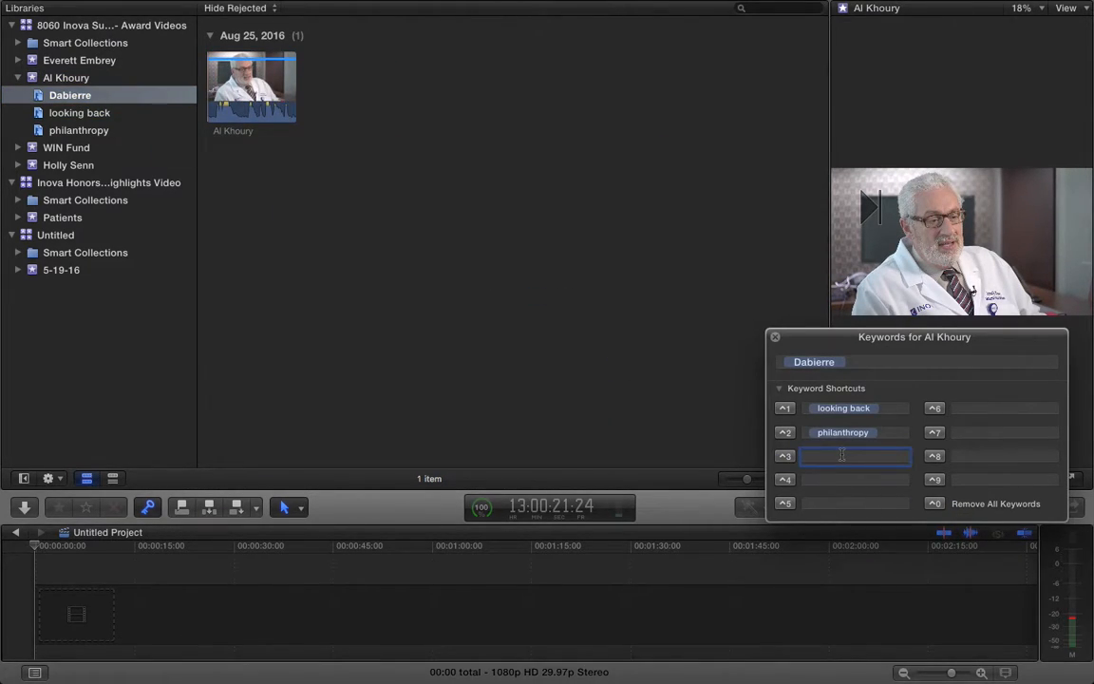
{"action": "type", "text": "Dabierre"}
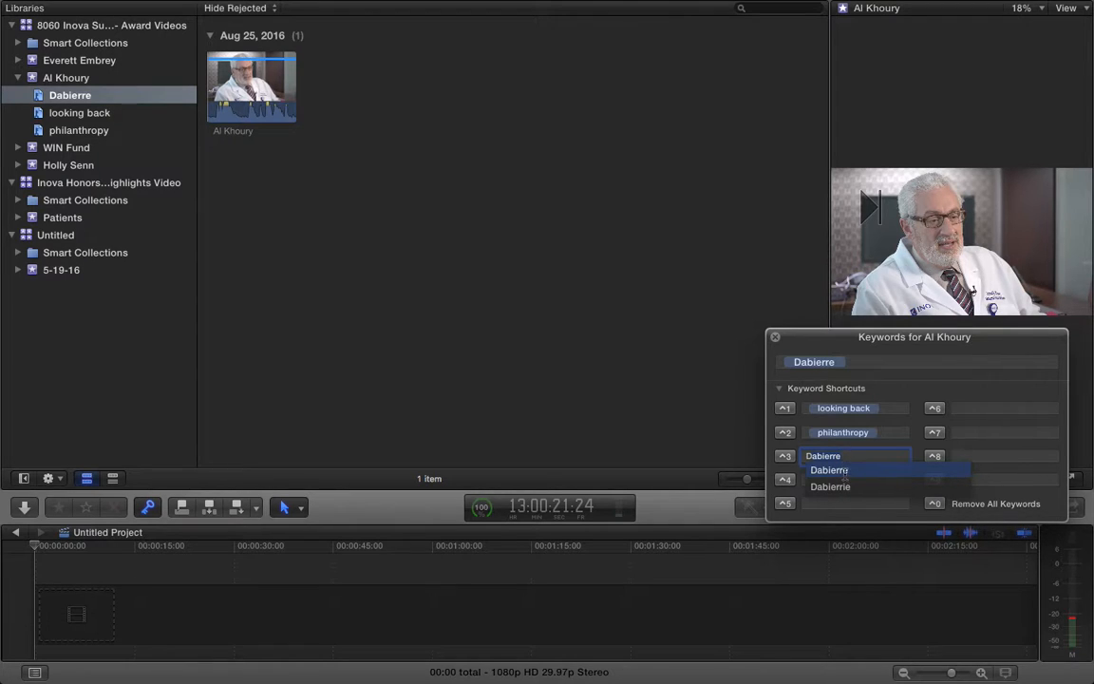
{"action": "key", "text": "Return"}
{"action": "left_click", "coordinate": [93, 99]}
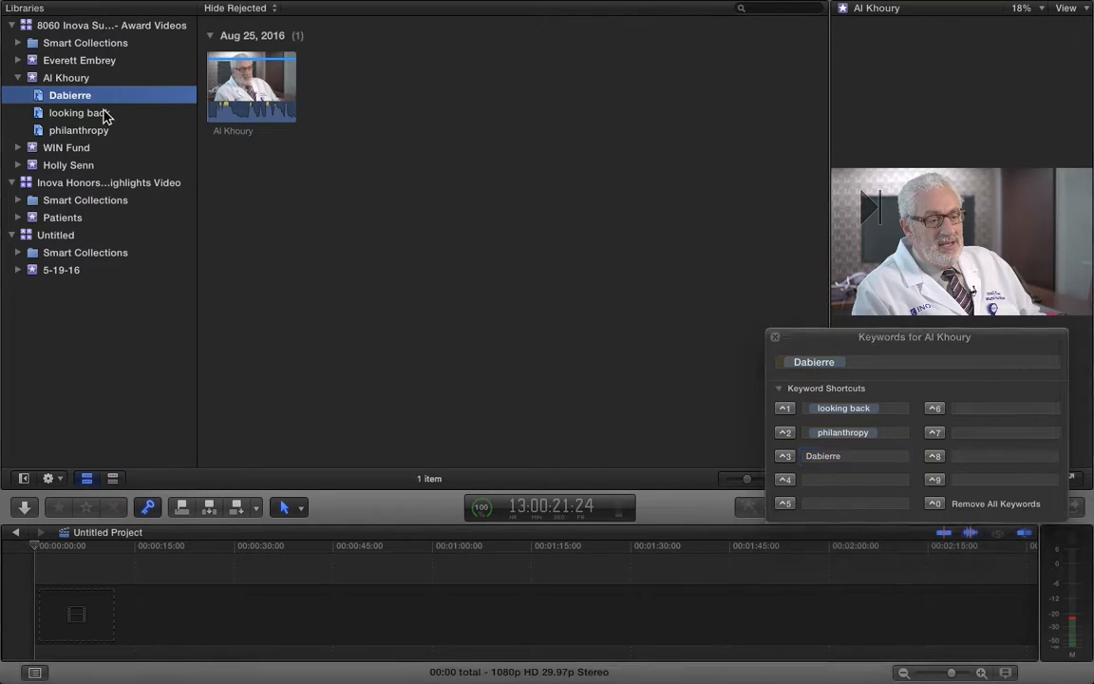
{"action": "left_click", "coordinate": [92, 113]}
{"action": "left_click", "coordinate": [90, 97]}
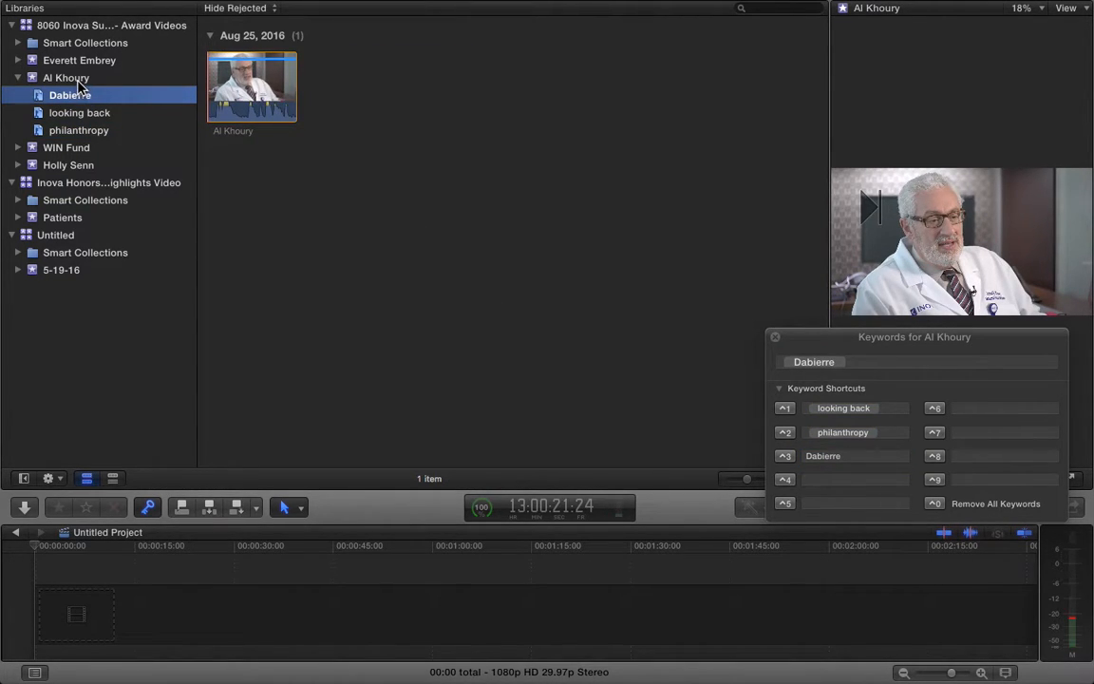
{"action": "left_click", "coordinate": [80, 79]}
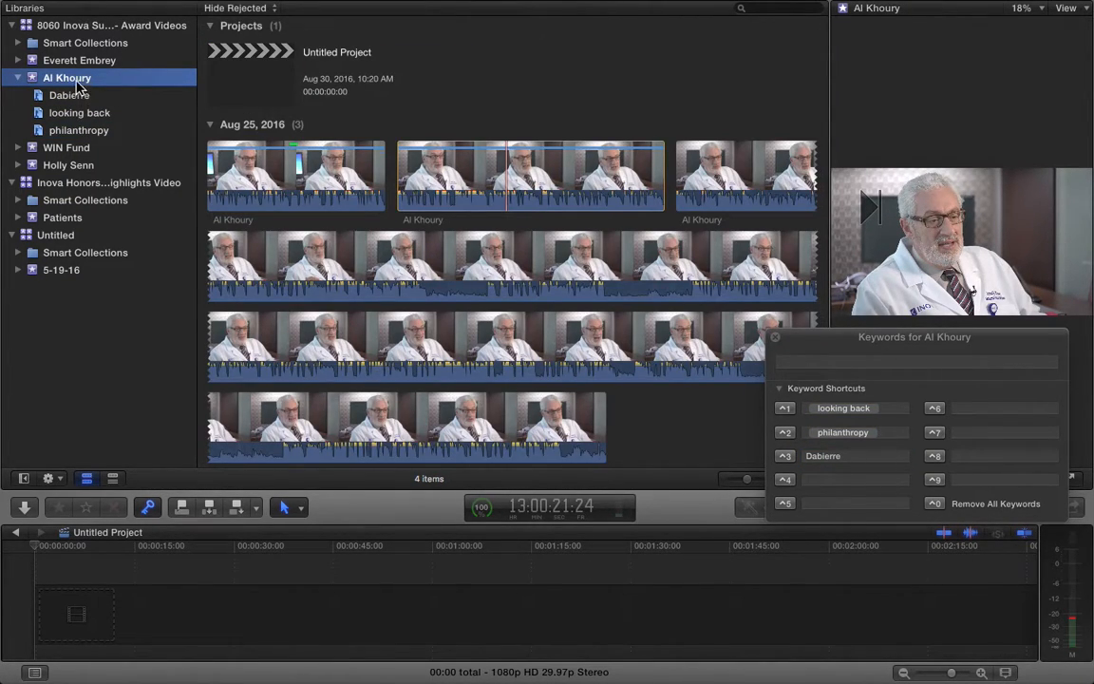
Mark a short range at the start of the second Al Khoury clip and replay it
{"action": "left_click", "coordinate": [570, 175]}
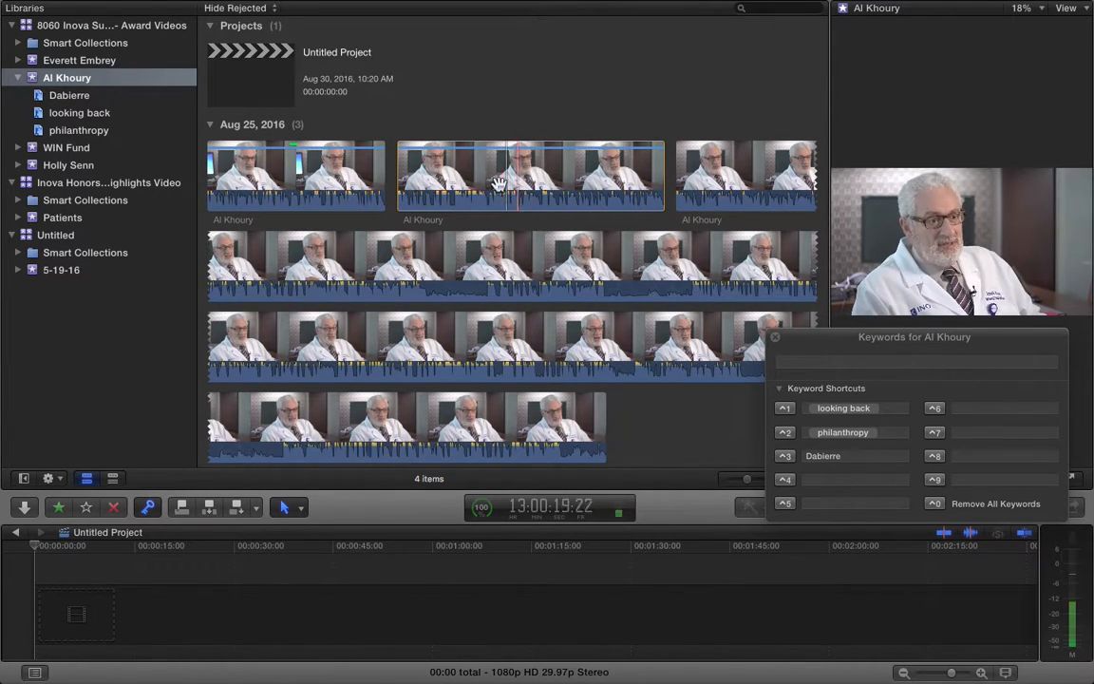
{"action": "left_click", "coordinate": [570, 180]}
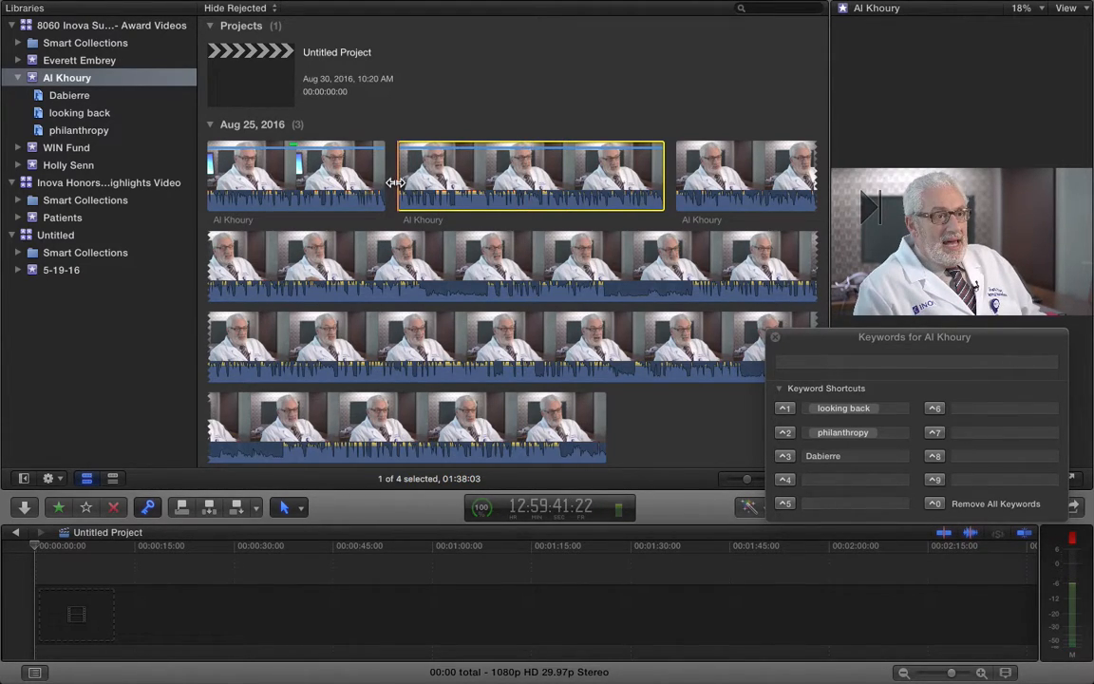
{"action": "key", "text": "space"}
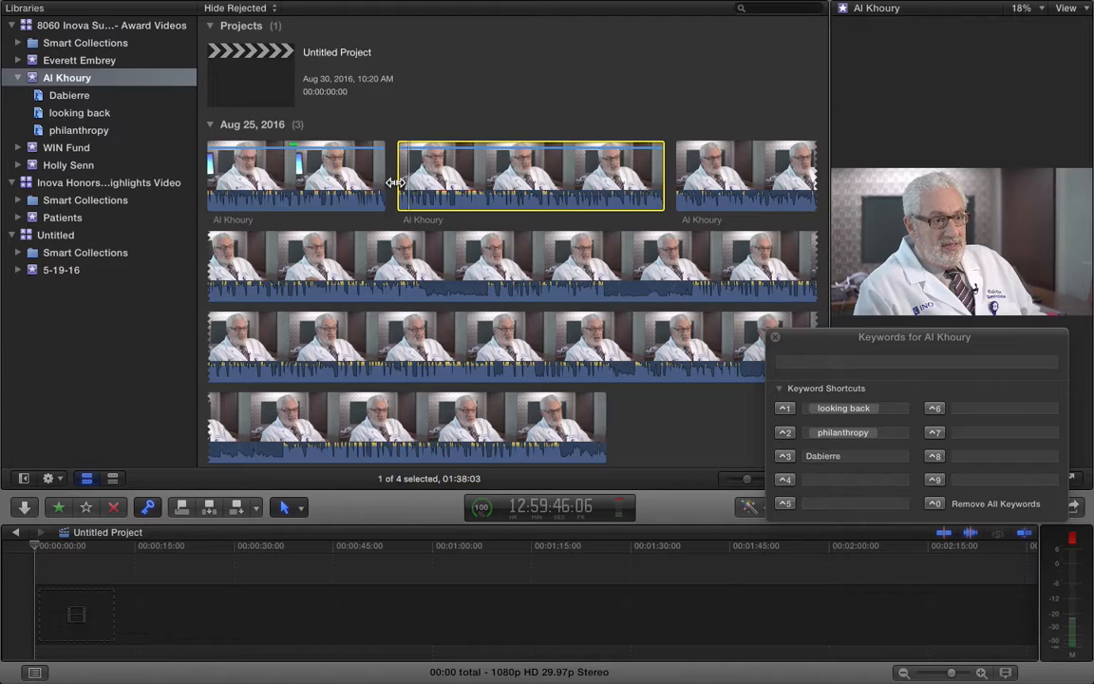
{"action": "key", "text": "o"}
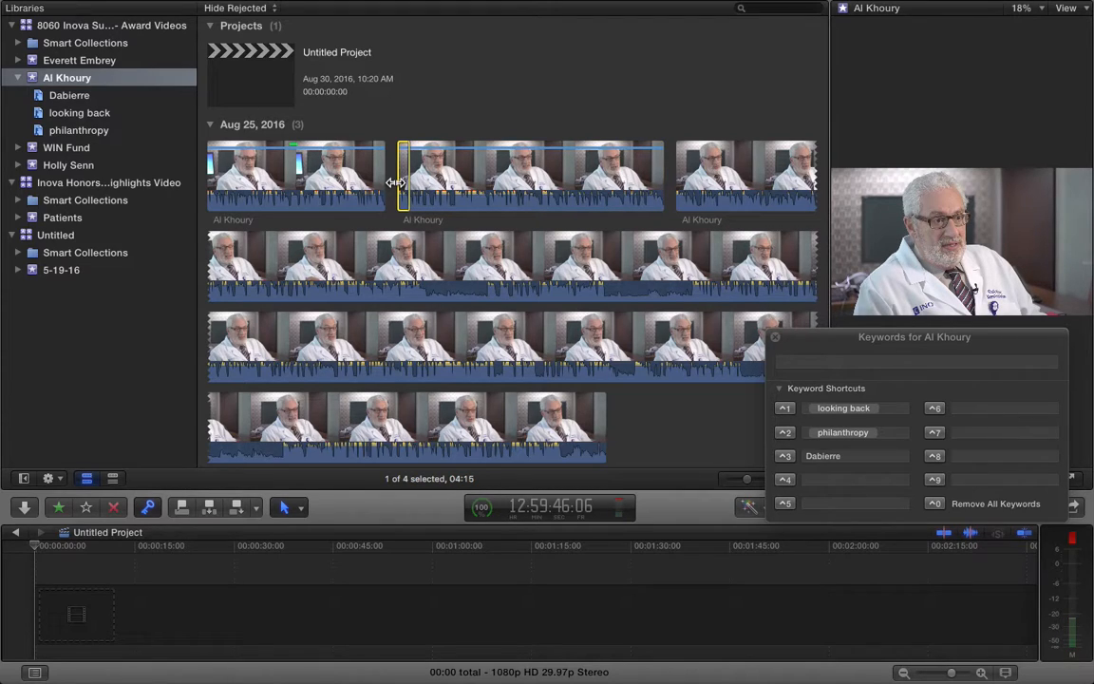
{"action": "key", "text": "slash"}
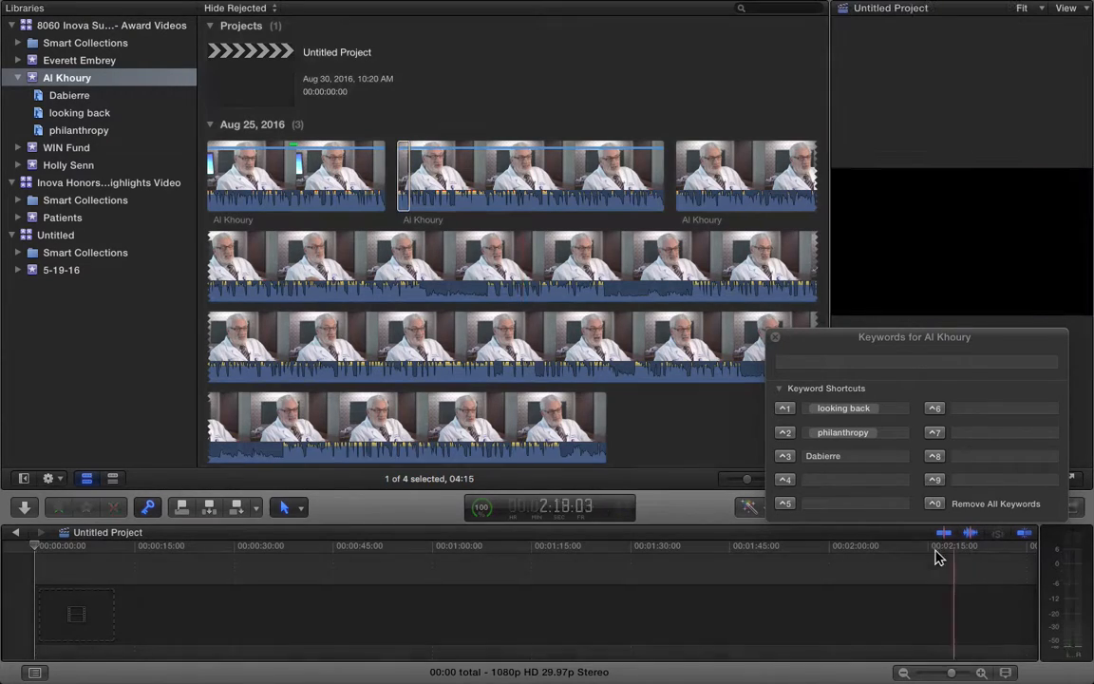
Save transition as the ⌃4 keyword shortcut and tag the short range with it
{"action": "left_click", "coordinate": [829, 479]}
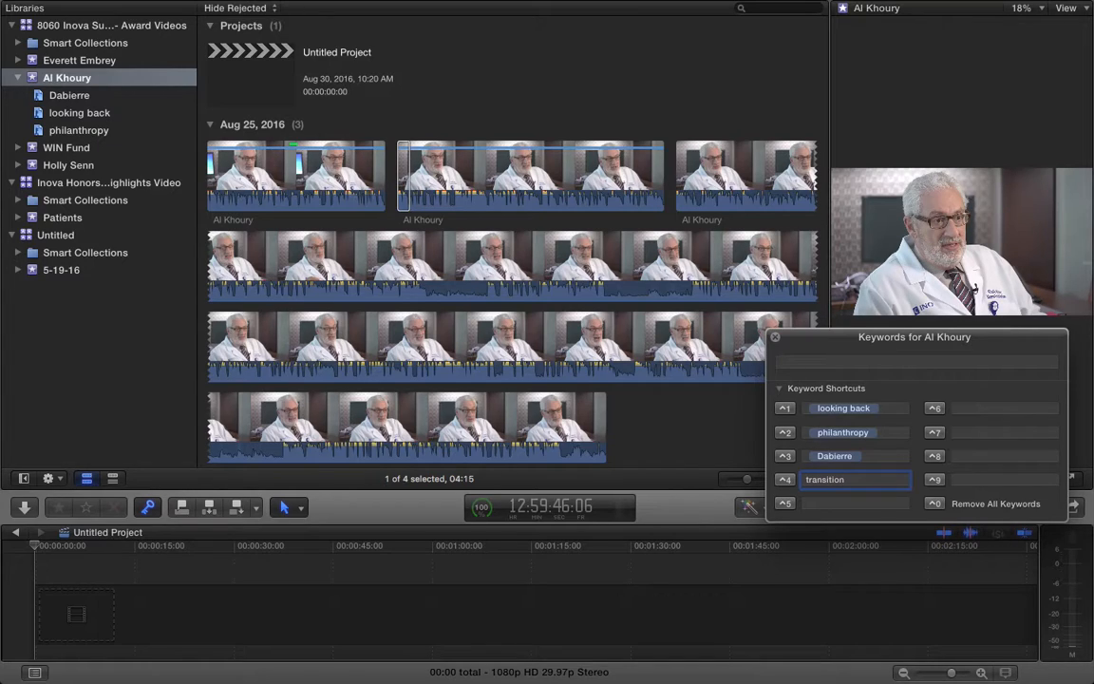
{"action": "key", "text": "Return"}
{"action": "left_click", "coordinate": [785, 481]}
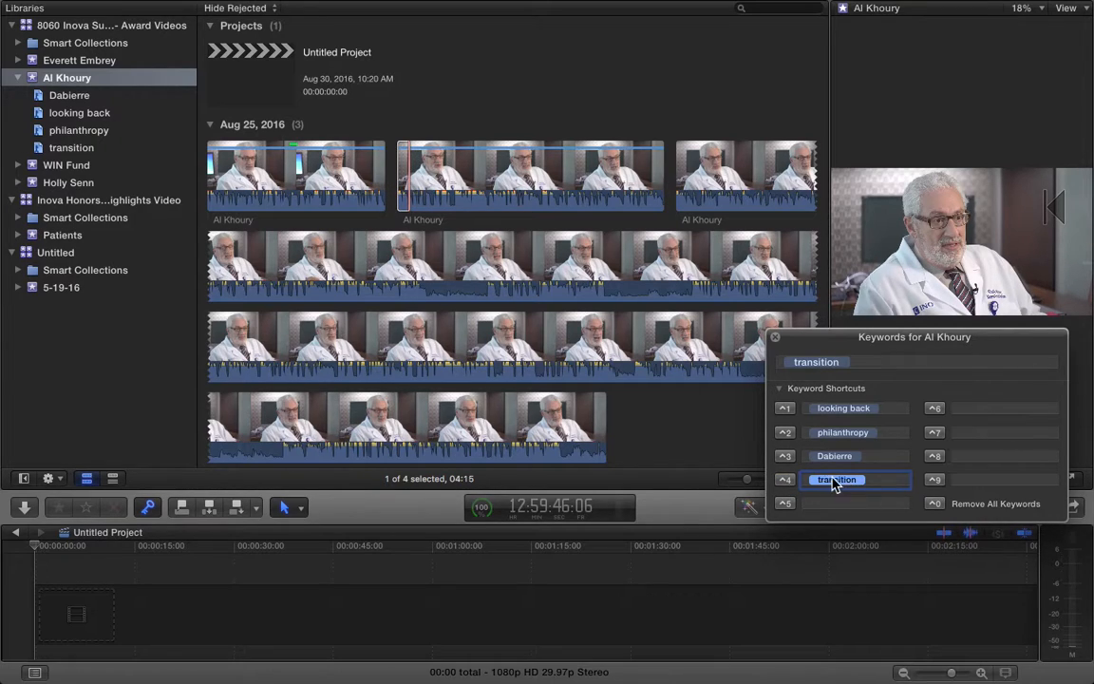
{"action": "left_click", "coordinate": [888, 480]}
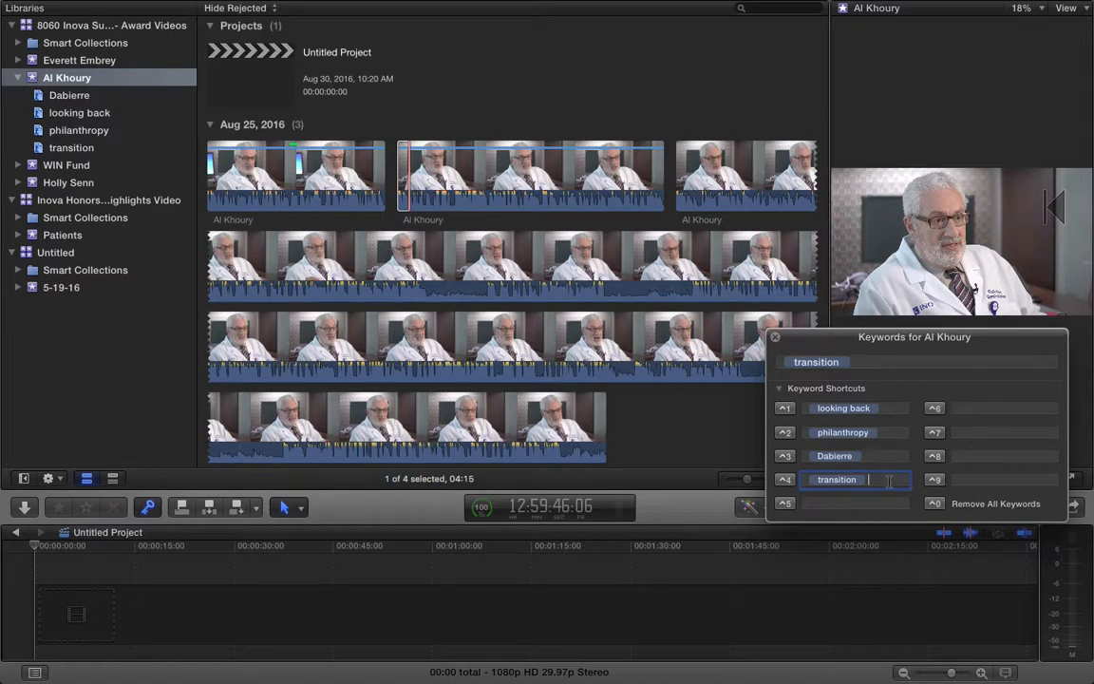
{"action": "left_click", "coordinate": [837, 505]}
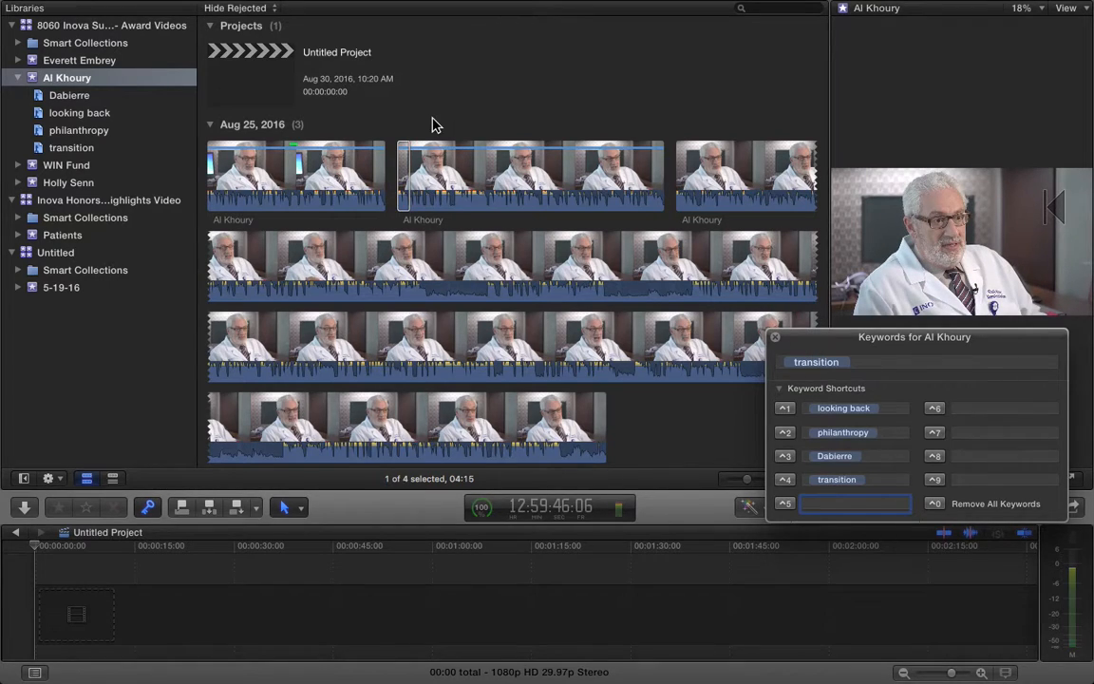
{"action": "left_click", "coordinate": [391, 252]}
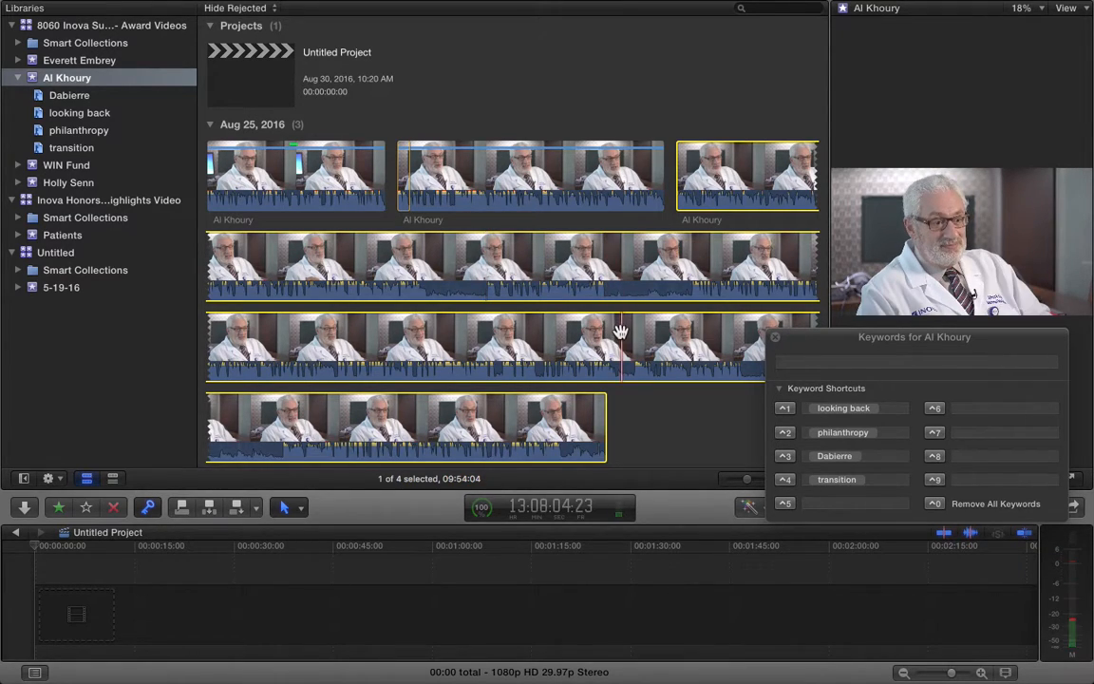
Tag a short range in the long third Al Khoury clip with the new keyword test
{"action": "left_click_drag", "start_coordinate": [484, 273], "coordinate": [605, 268]}
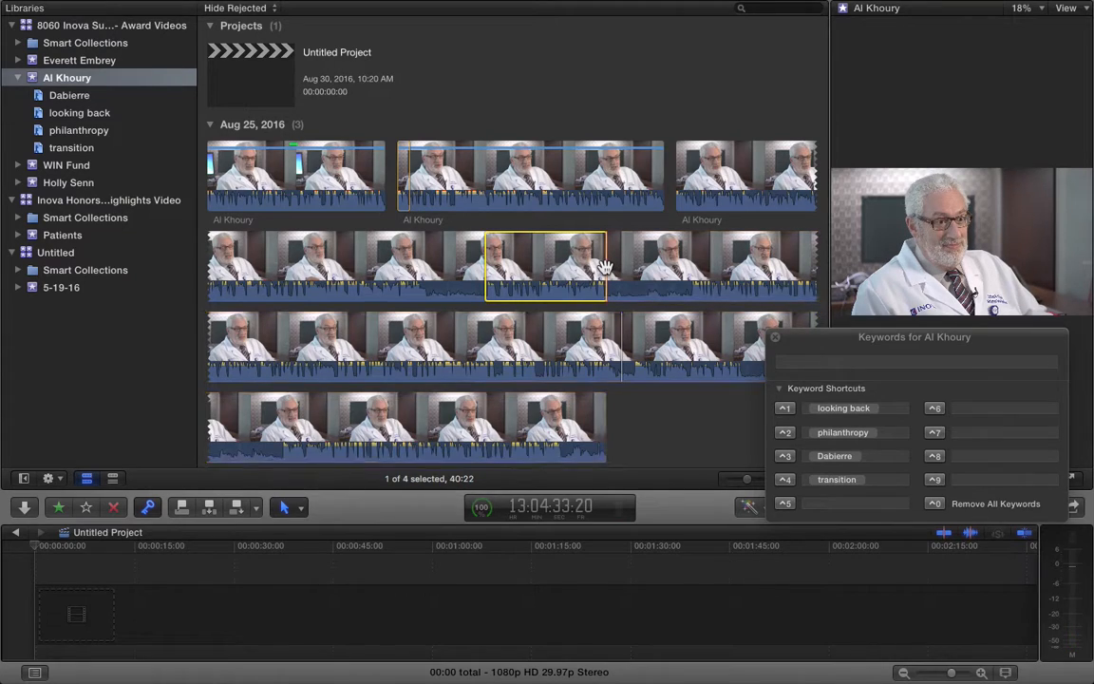
{"action": "left_click", "coordinate": [795, 367]}
{"action": "type", "text": "test"}
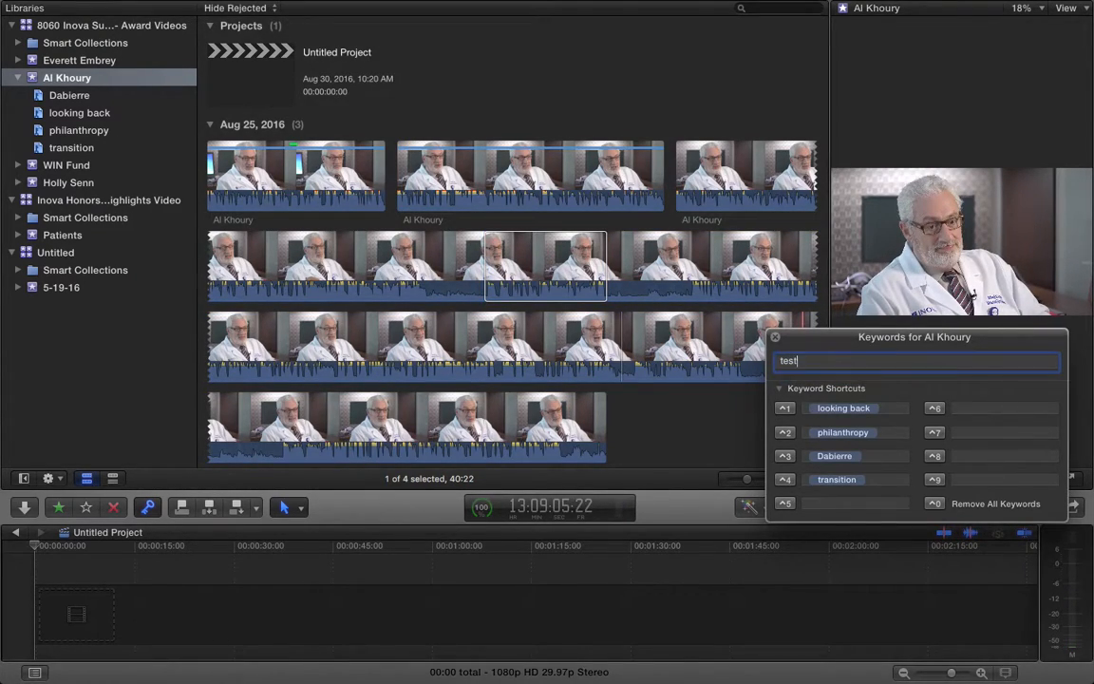
{"action": "key", "text": "Return"}
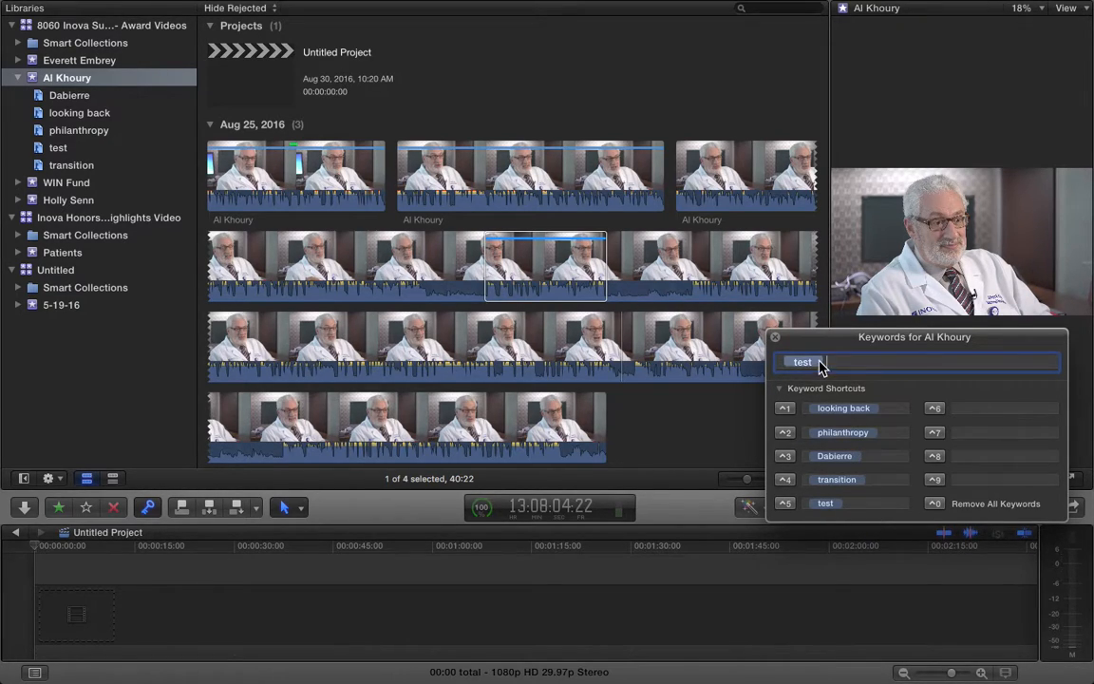
{"action": "left_click", "coordinate": [874, 504]}
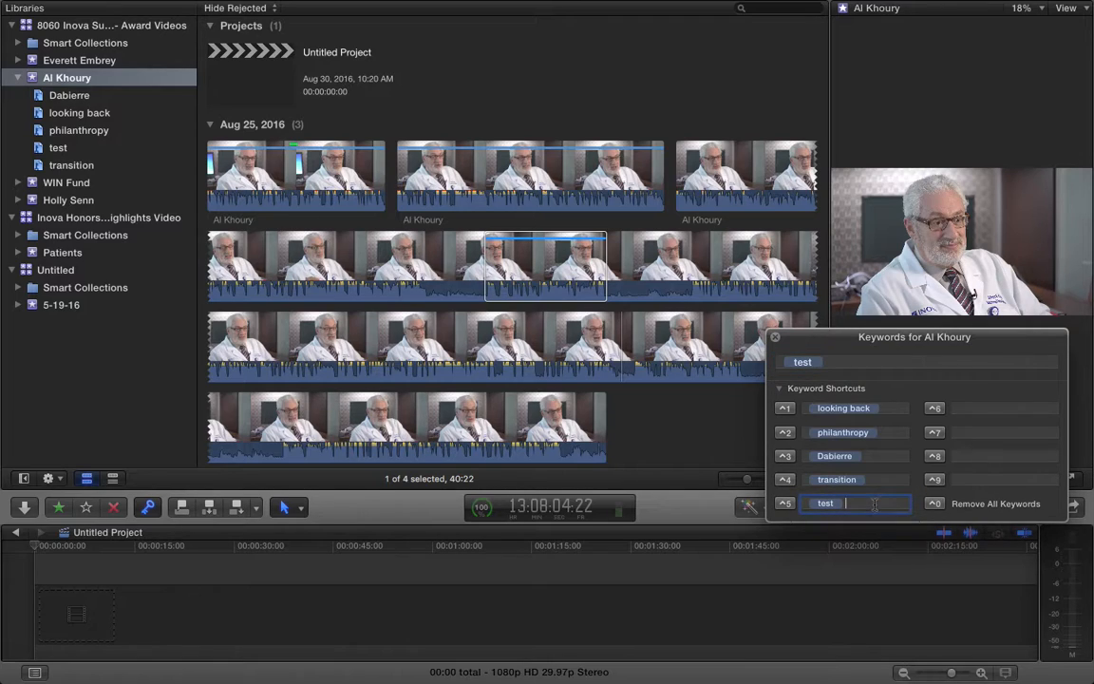
{"action": "left_click", "coordinate": [894, 409]}
Move transition into the ⌃1 shortcut slot and shift looking back to ⌃4
{"action": "left_click", "coordinate": [881, 503]}
{"action": "left_click", "coordinate": [884, 478]}
{"action": "left_click", "coordinate": [881, 502]}
{"action": "left_click", "coordinate": [967, 406]}
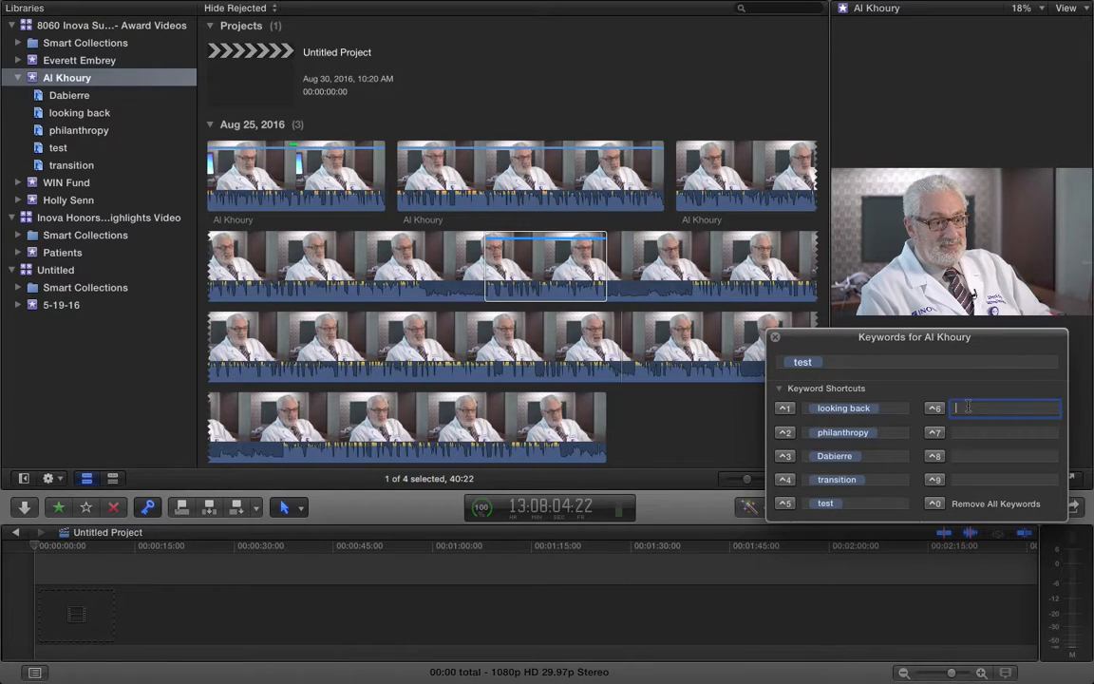
{"action": "left_click", "coordinate": [855, 479]}
{"action": "mouse_move", "coordinate": [855, 480]}
{"action": "left_mouse_down"}
{"action": "mouse_move", "coordinate": [886, 410]}
{"action": "mouse_move", "coordinate": [863, 450]}
{"action": "mouse_move", "coordinate": [878, 475]}
{"action": "mouse_move", "coordinate": [868, 480]}
{"action": "left_mouse_up"}
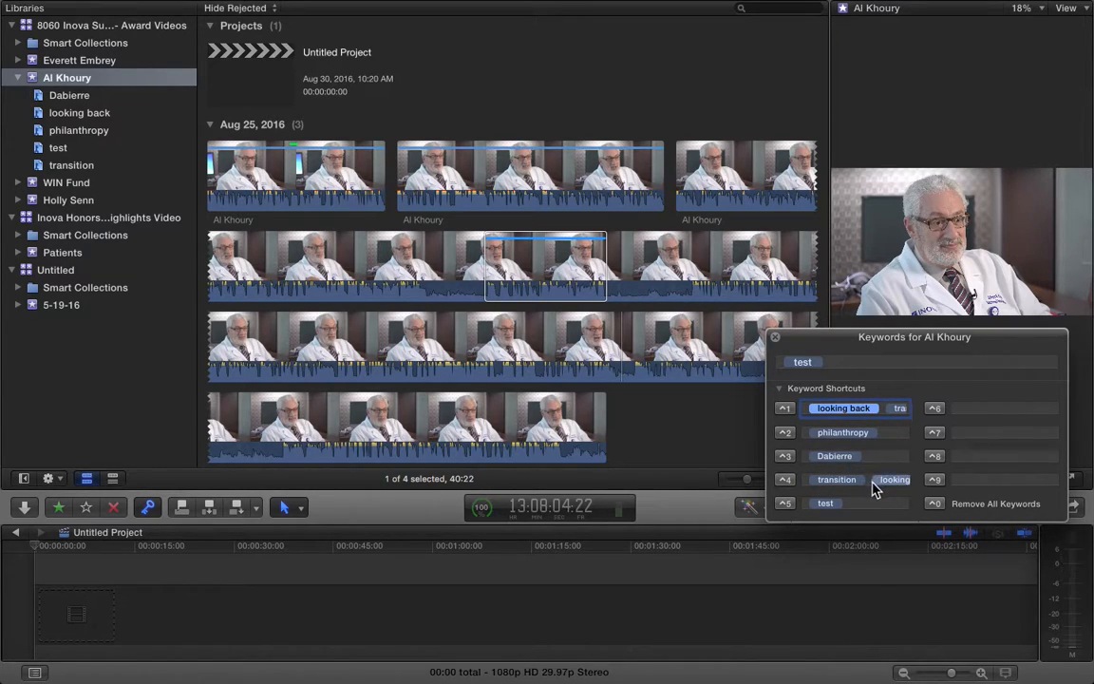
{"action": "key", "text": "BackSpace"}
{"action": "left_click", "coordinate": [864, 409]}
{"action": "key", "text": "BackSpace"}
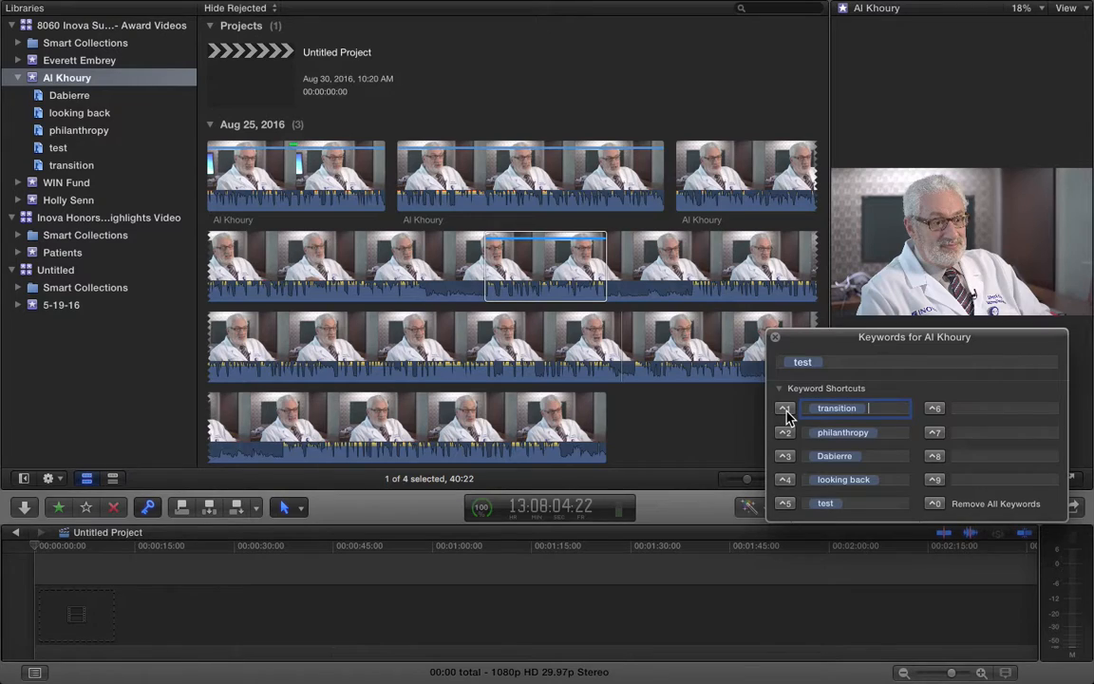
Clear test from the ⌃5 keyword shortcut, leaving it blank
{"action": "left_click", "coordinate": [842, 505]}
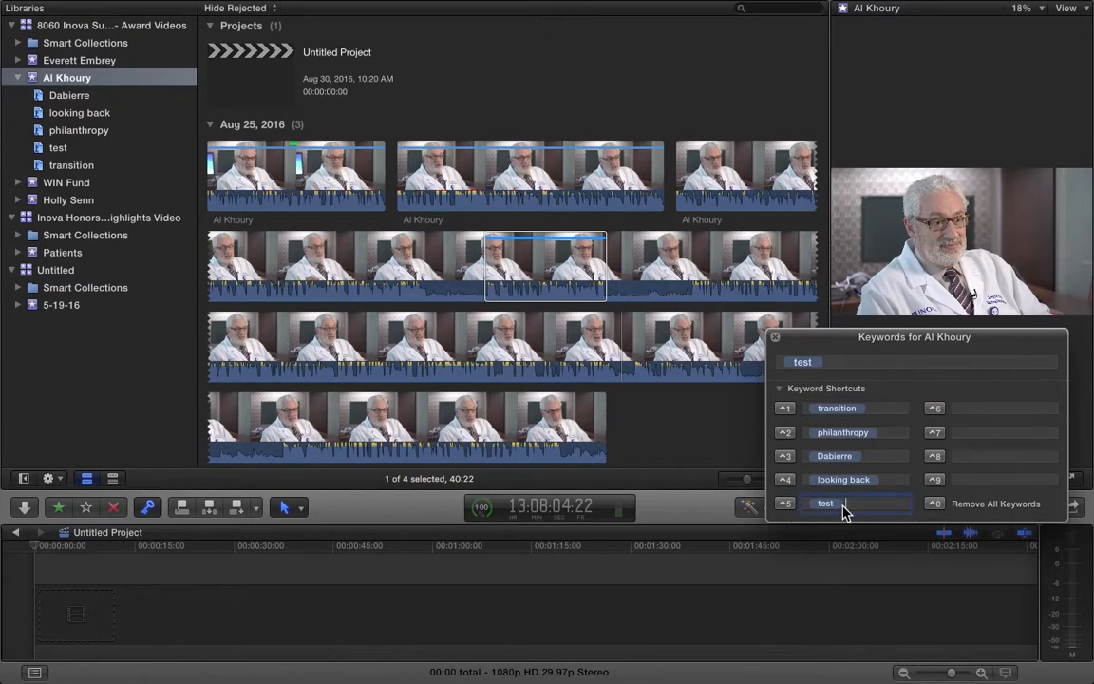
{"action": "key", "text": "BackSpace"}
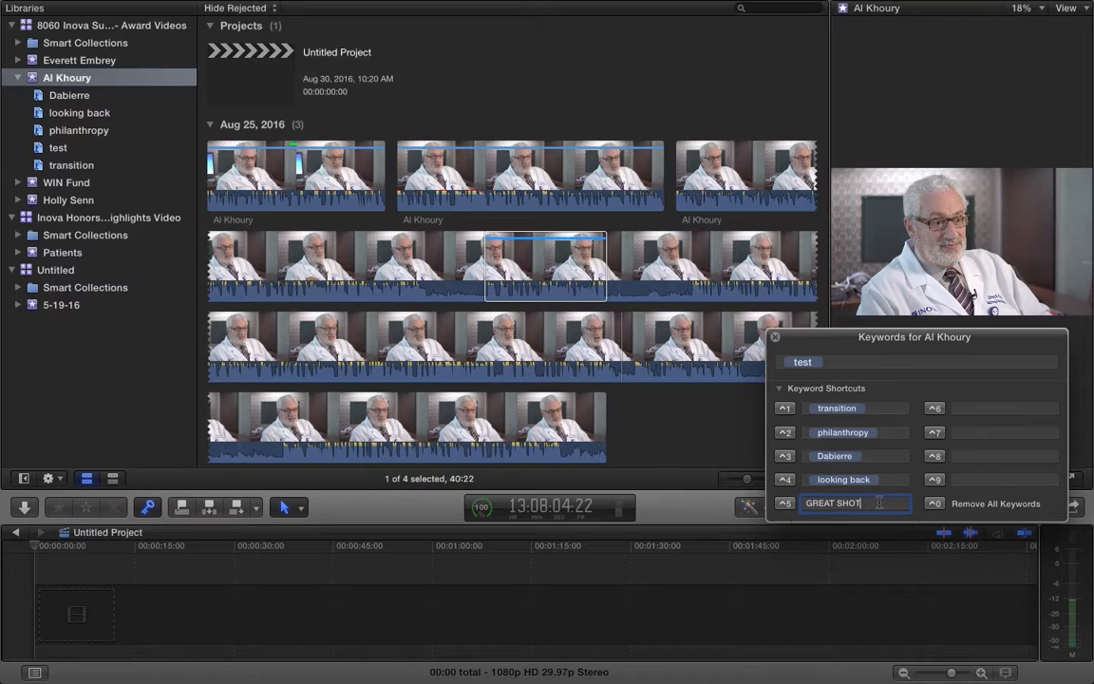
{"action": "key", "text": "BackSpace"}
{"action": "key", "text": "BackSpace"}
{"action": "key", "text": "BackSpace"}
{"action": "key", "text": "BackSpace"}
{"action": "key", "text": "BackSpace"}
{"action": "key", "text": "BackSpace"}
{"action": "key", "text": "BackSpace"}
{"action": "key", "text": "BackSpace"}
{"action": "key", "text": "BackSpace"}
{"action": "key", "text": "BackSpace"}
{"action": "left_click", "coordinate": [809, 455]}
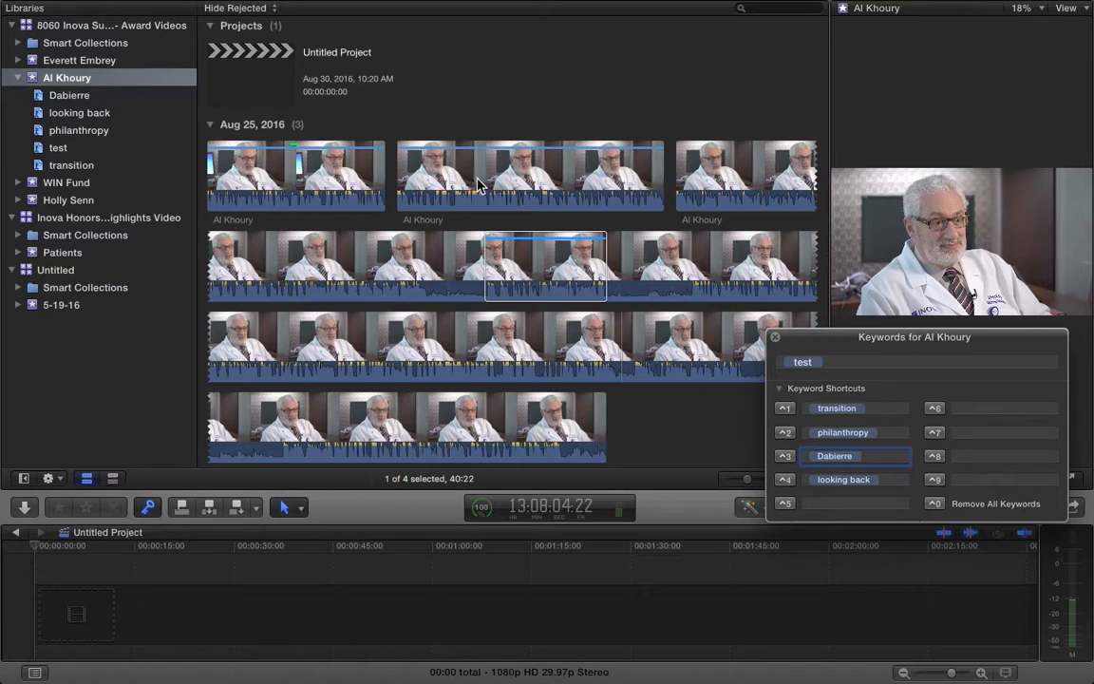
{"action": "left_click", "coordinate": [475, 187]}
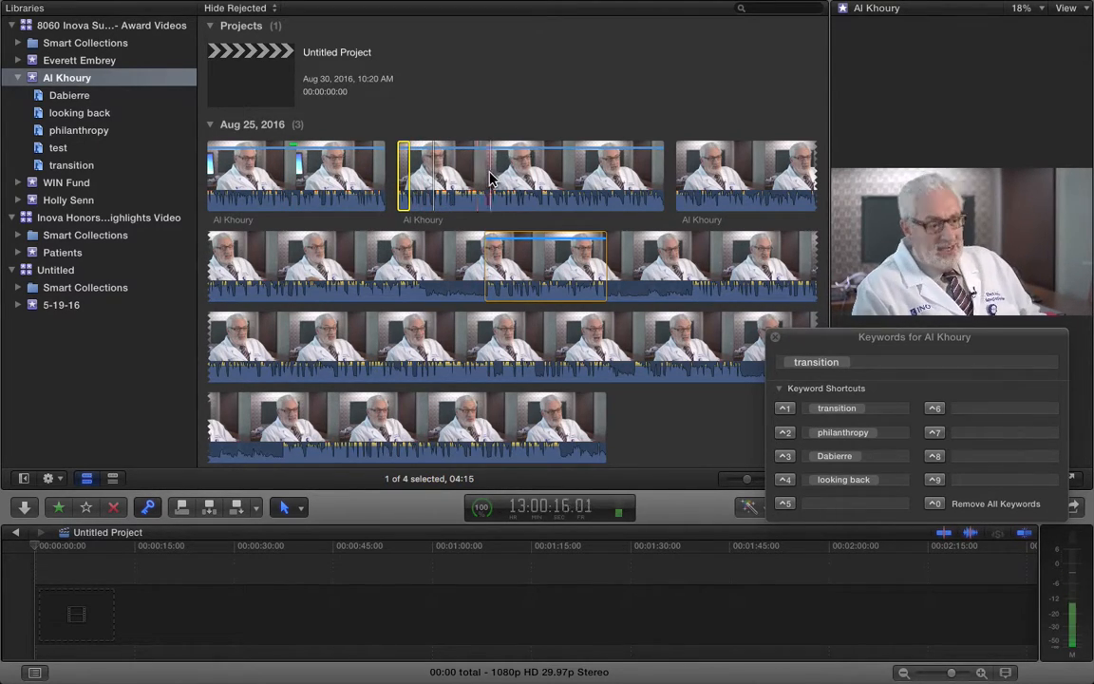
Strip the transition keyword from the short second-clip range with ⌃0 and play it back
{"action": "left_click", "coordinate": [459, 156]}
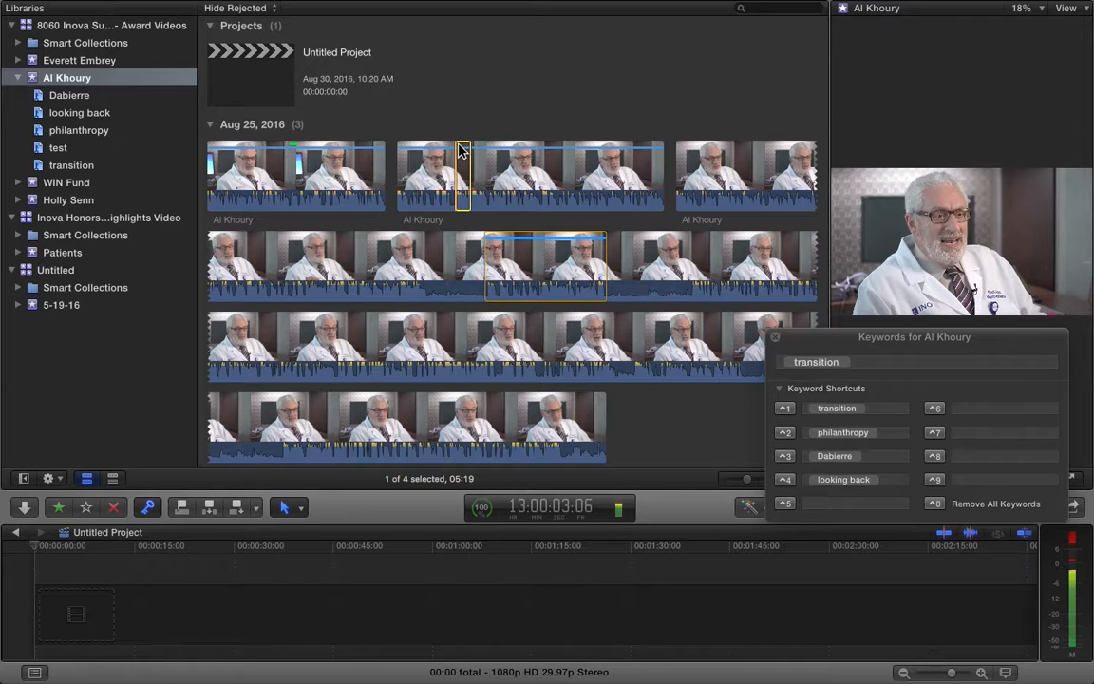
{"action": "key", "text": "ctrl+0"}
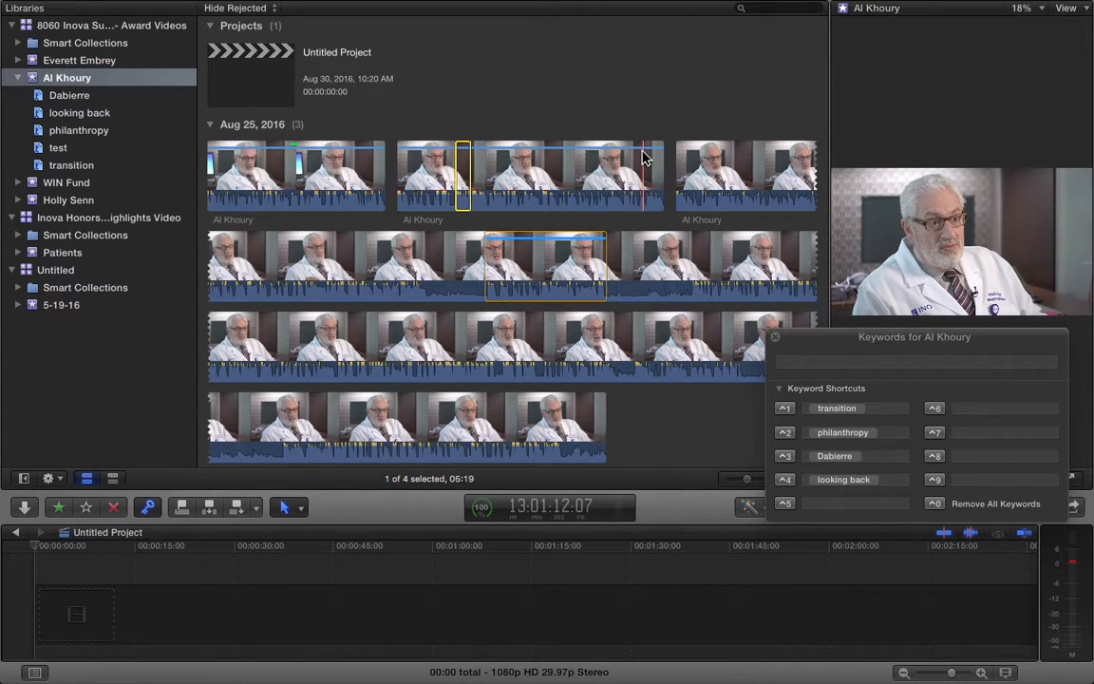
{"action": "key", "text": "space"}
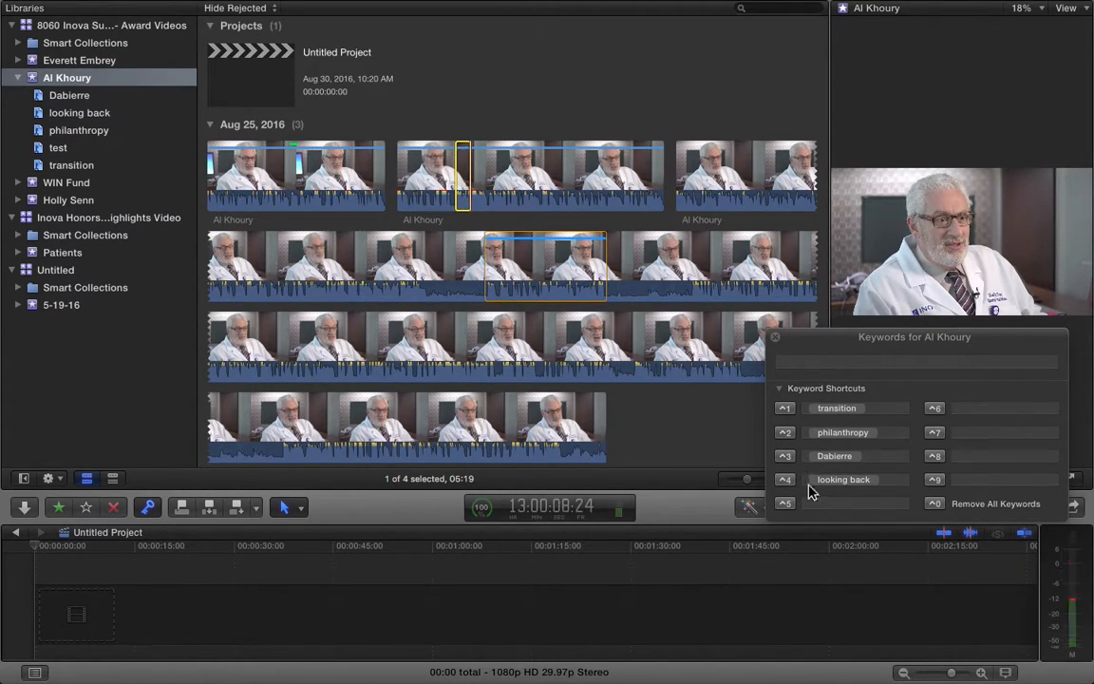
{"action": "left_click", "coordinate": [817, 504]}
{"action": "left_click", "coordinate": [514, 296]}
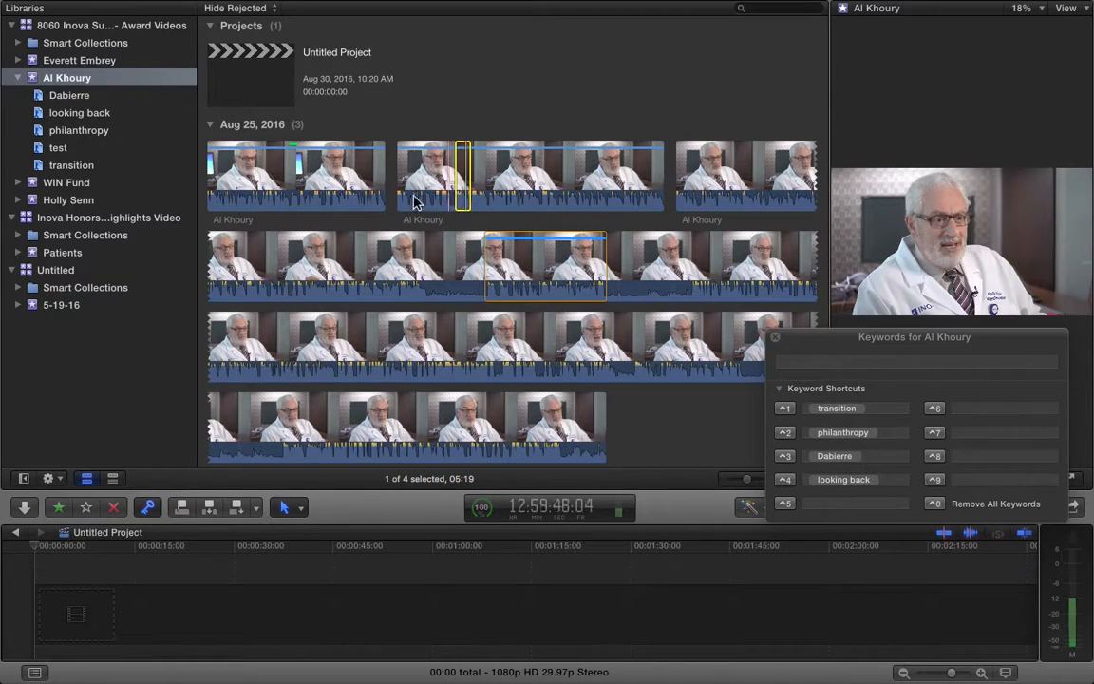
{"action": "left_click", "coordinate": [290, 161]}
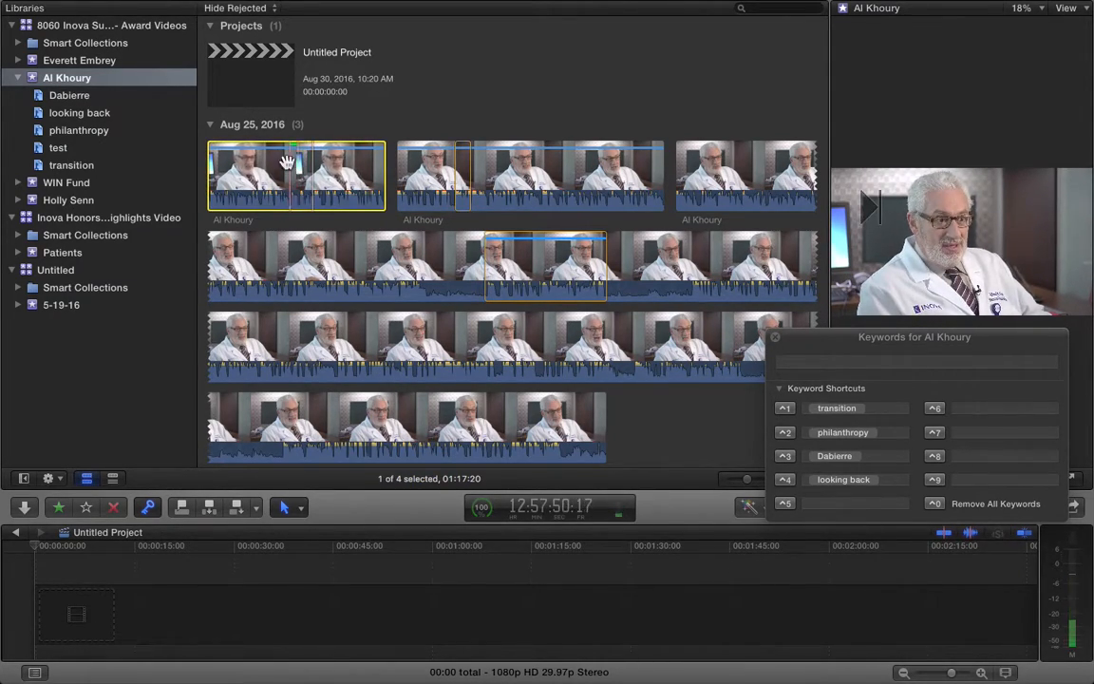
{"action": "left_click", "coordinate": [427, 176]}
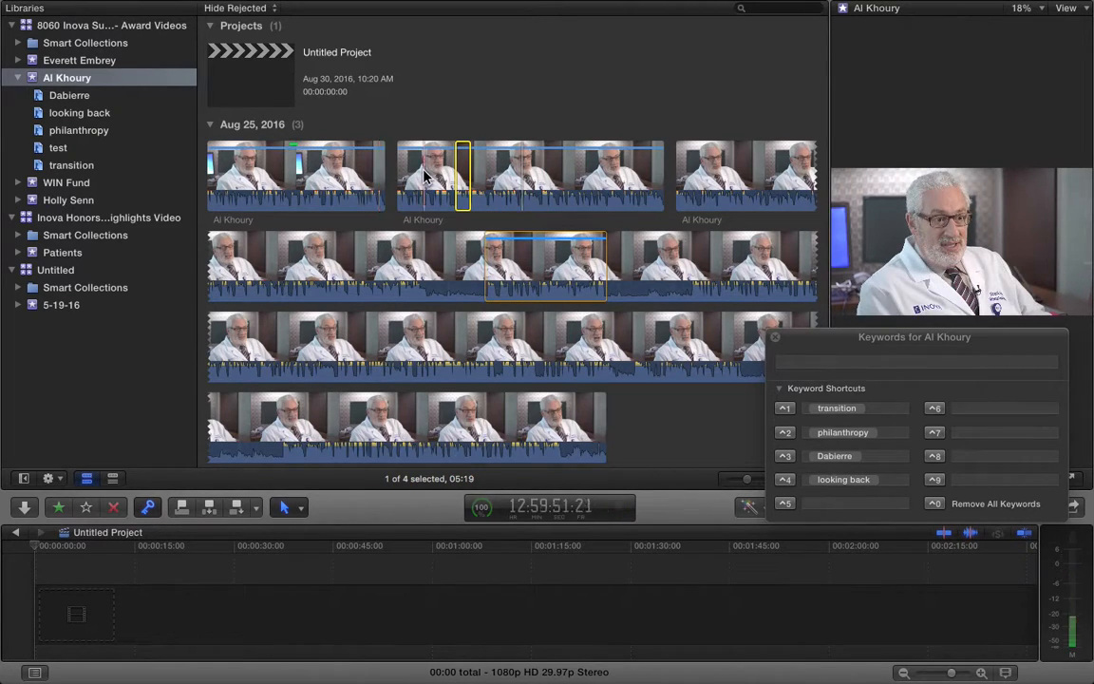
{"action": "left_click", "coordinate": [237, 8]}
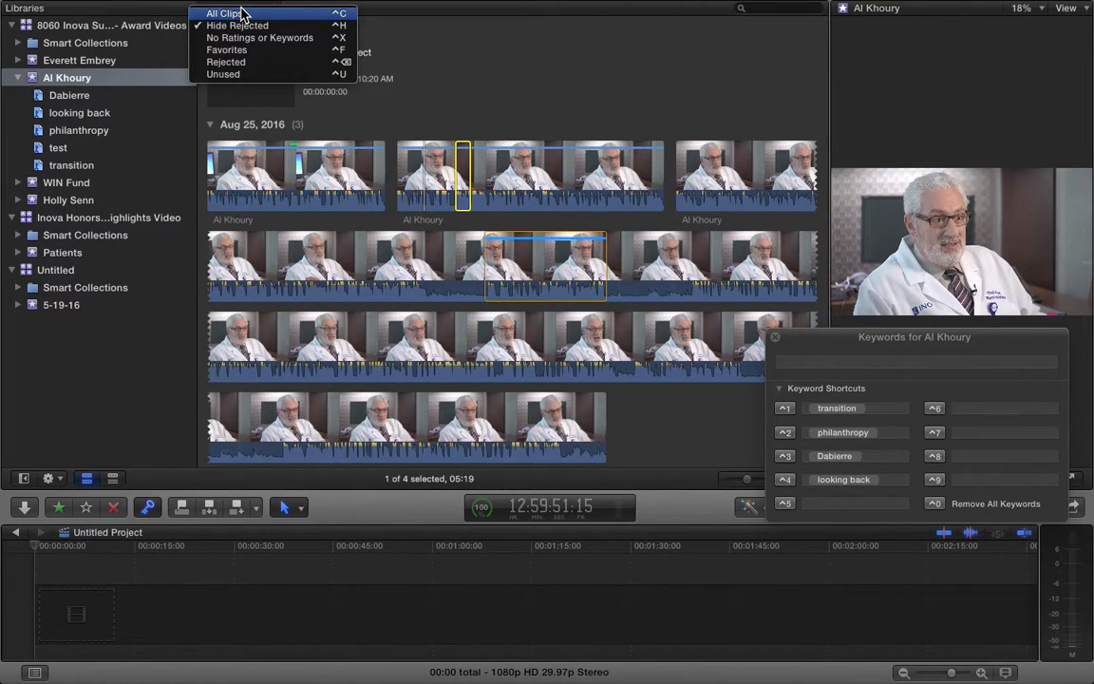
{"action": "left_click", "coordinate": [234, 3]}
{"action": "left_click", "coordinate": [242, 10]}
{"action": "left_click", "coordinate": [228, 50]}
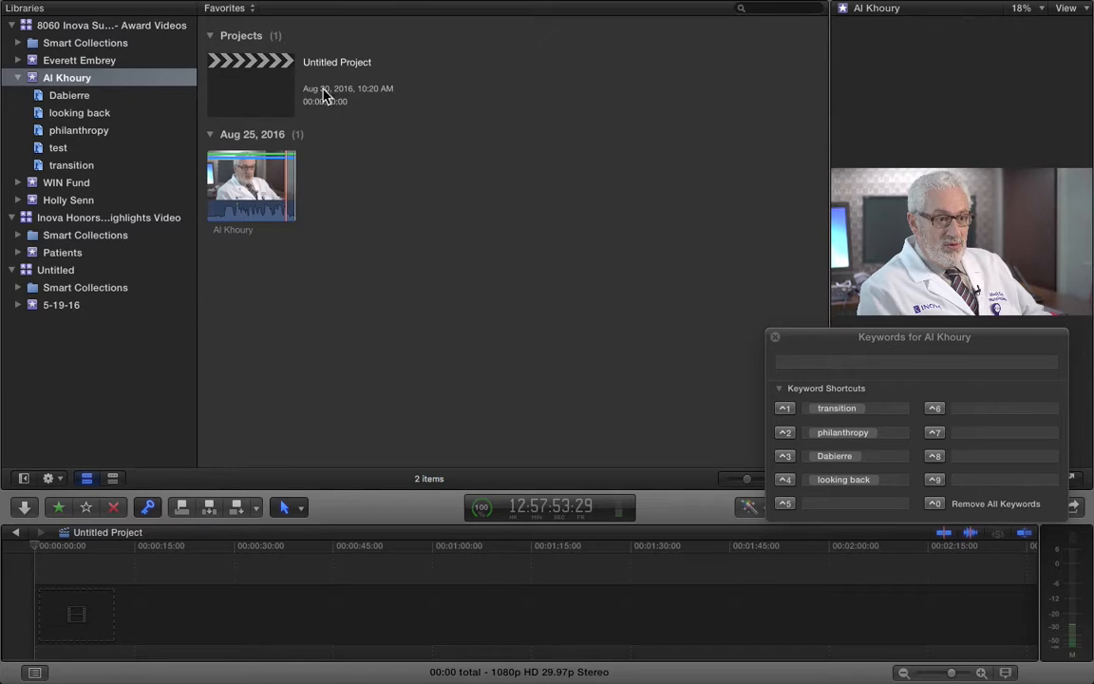
{"action": "left_click", "coordinate": [242, 11]}
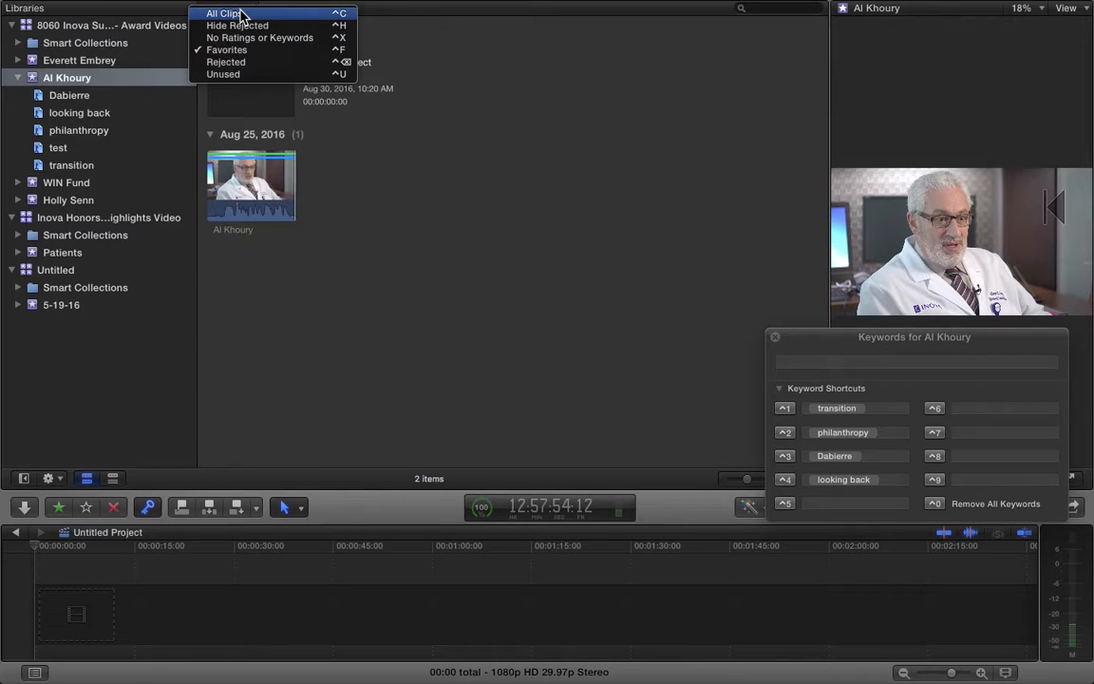
{"action": "left_click", "coordinate": [240, 14]}
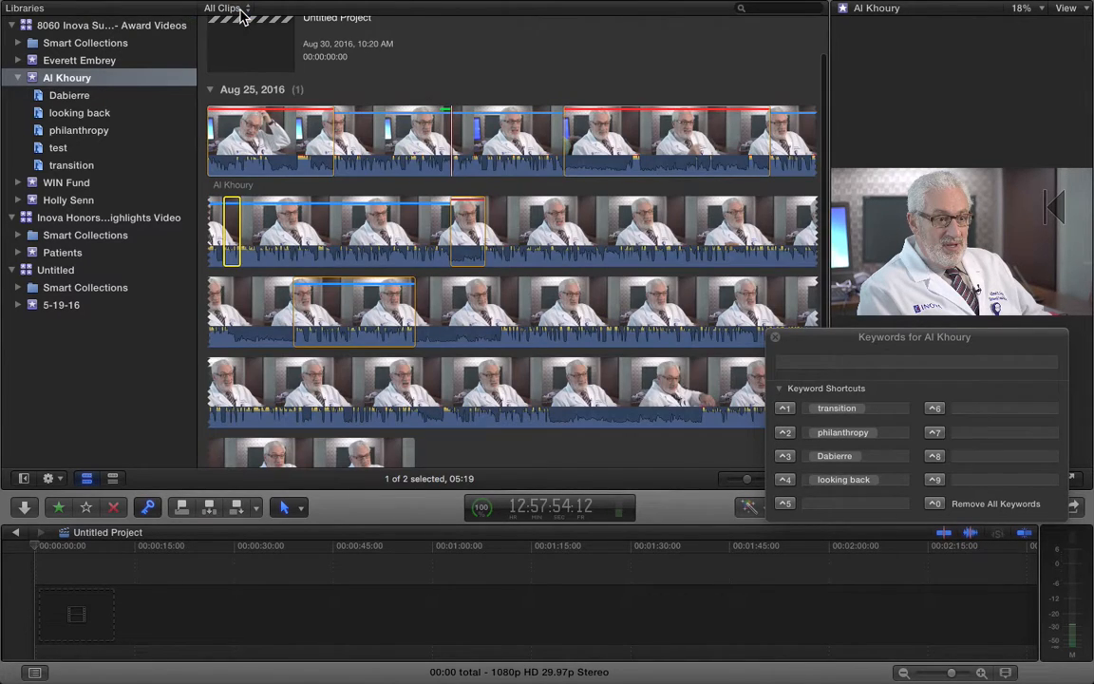
{"action": "left_click_drag", "start_coordinate": [288, 134], "coordinate": [185, 153]}
{"action": "key", "text": "super+a"}
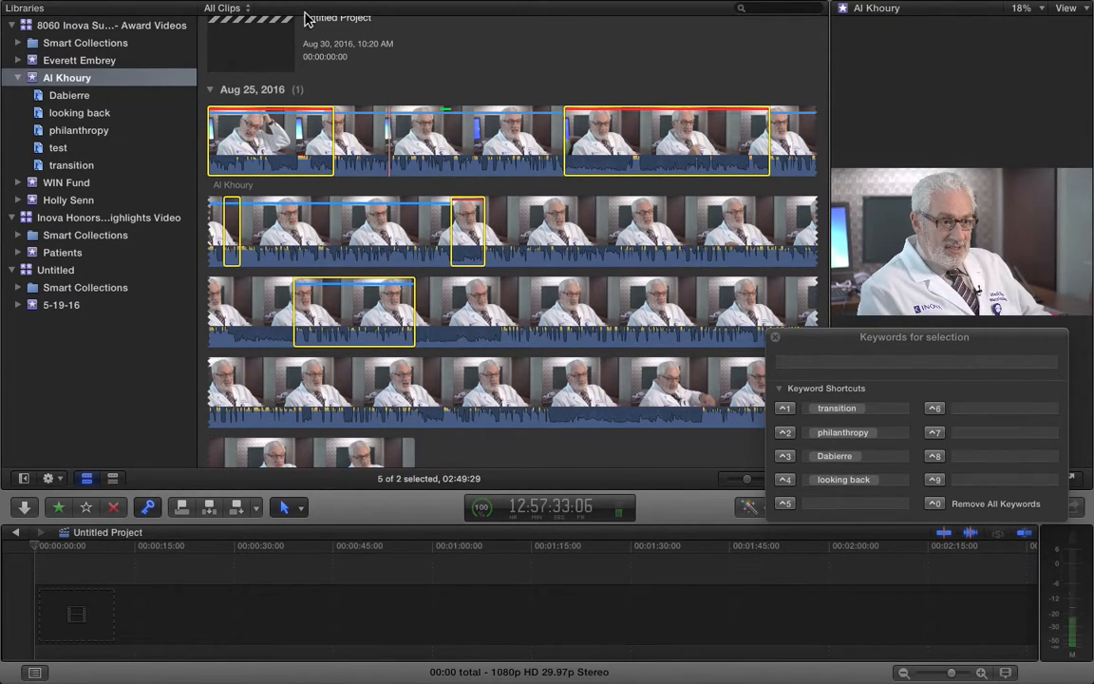
{"action": "scroll", "coordinate": [367, 141], "scroll_direction": "up", "scroll_amount": 3}
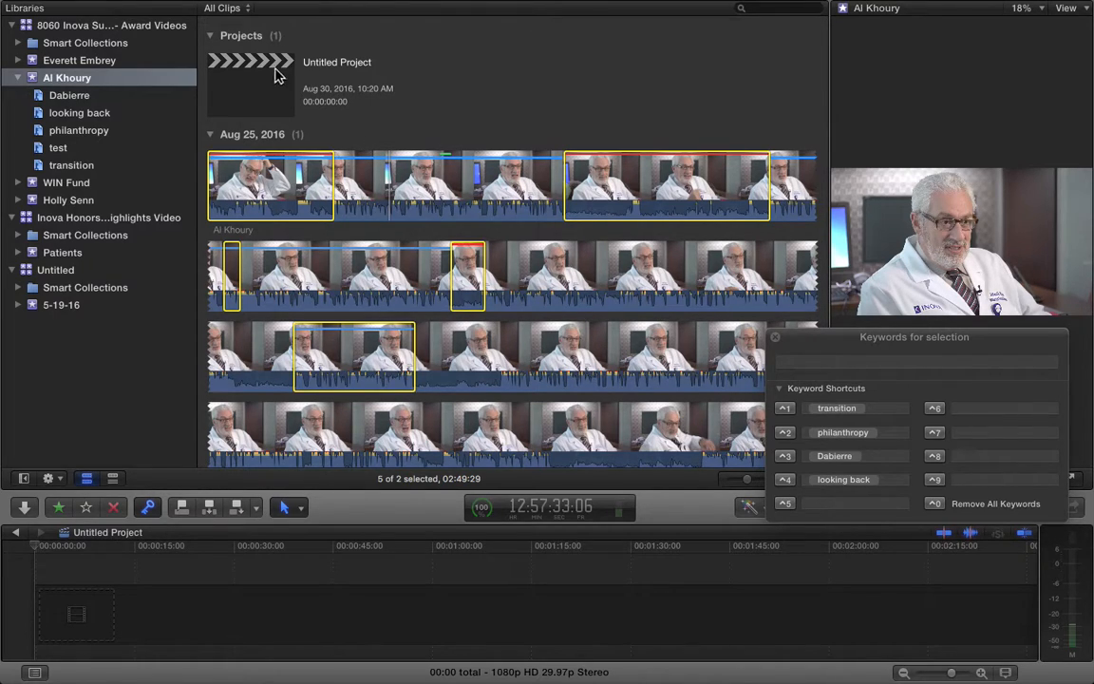
{"action": "left_click", "coordinate": [228, 9]}
{"action": "left_click", "coordinate": [244, 34]}
{"action": "left_click", "coordinate": [232, 10]}
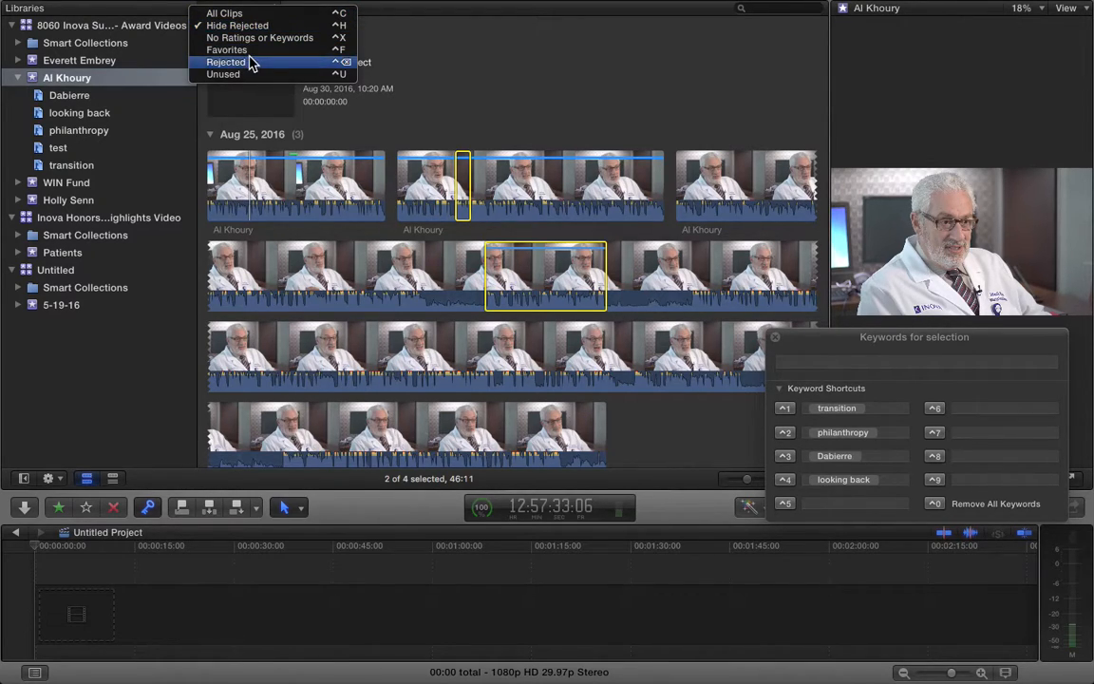
{"action": "left_click", "coordinate": [254, 49]}
{"action": "left_click", "coordinate": [259, 195]}
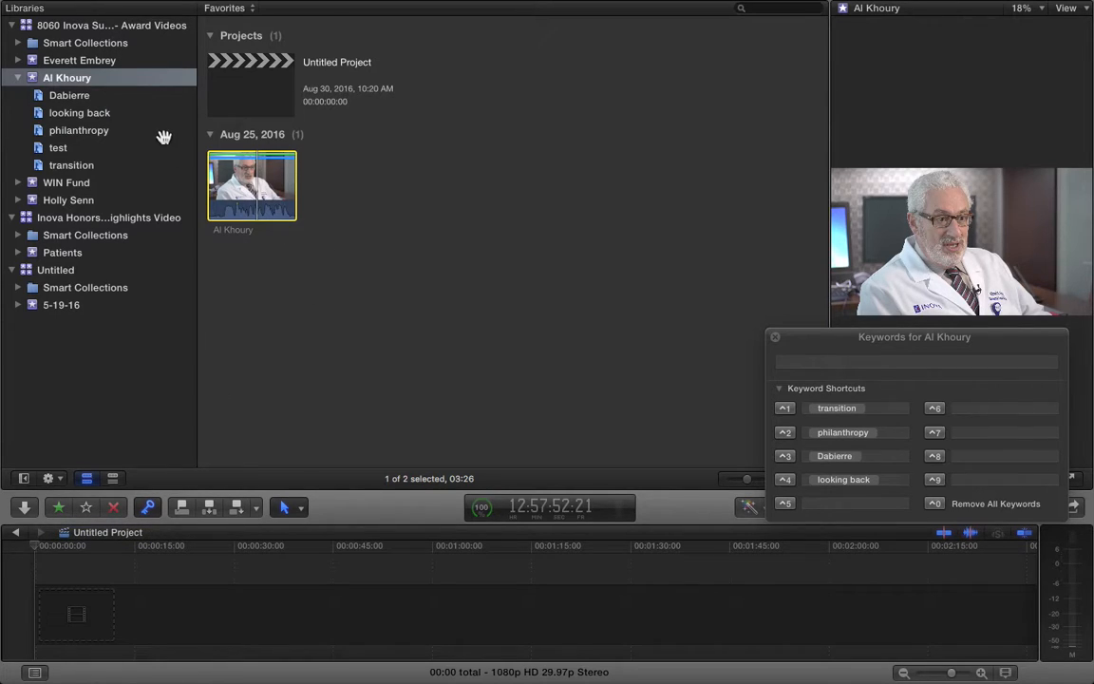
{"action": "left_click", "coordinate": [232, 8]}
{"action": "left_click", "coordinate": [245, 26]}
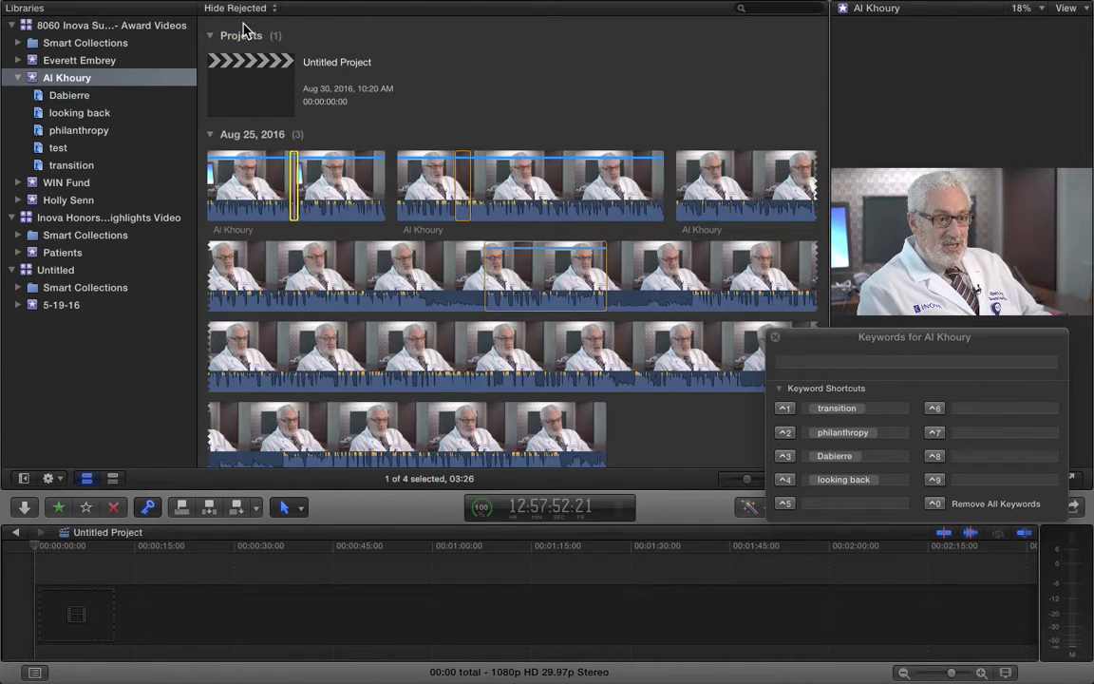
Check the test-tagged ranges in the Al Khoury clips and open the test collection
{"action": "left_click", "coordinate": [473, 201]}
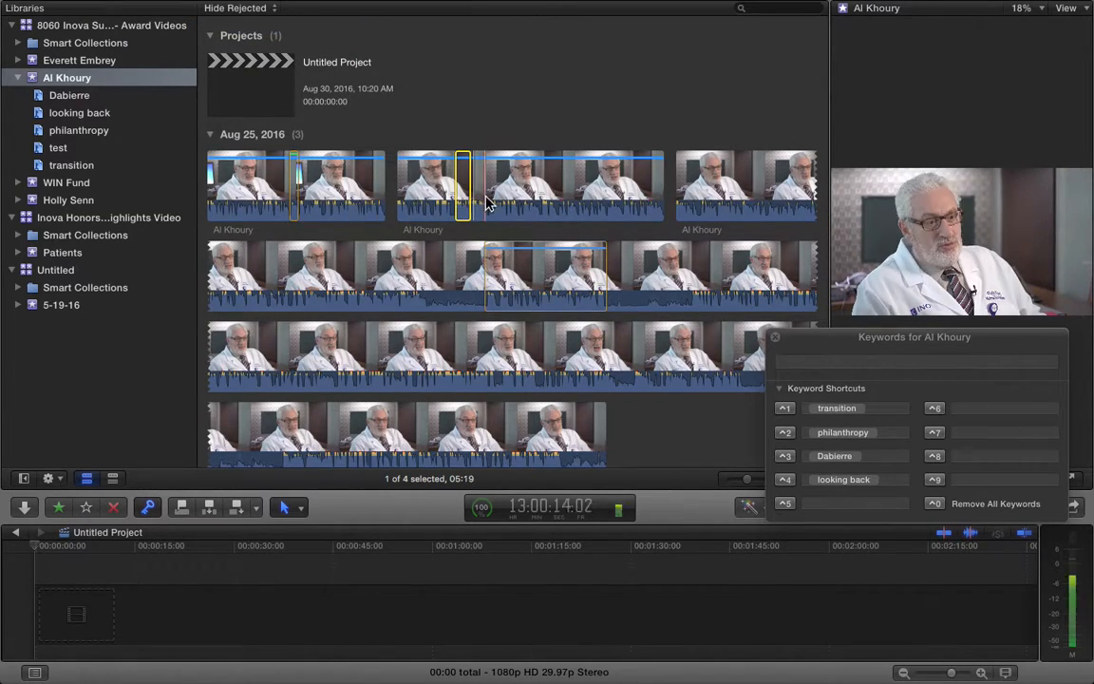
{"action": "left_click", "coordinate": [521, 275]}
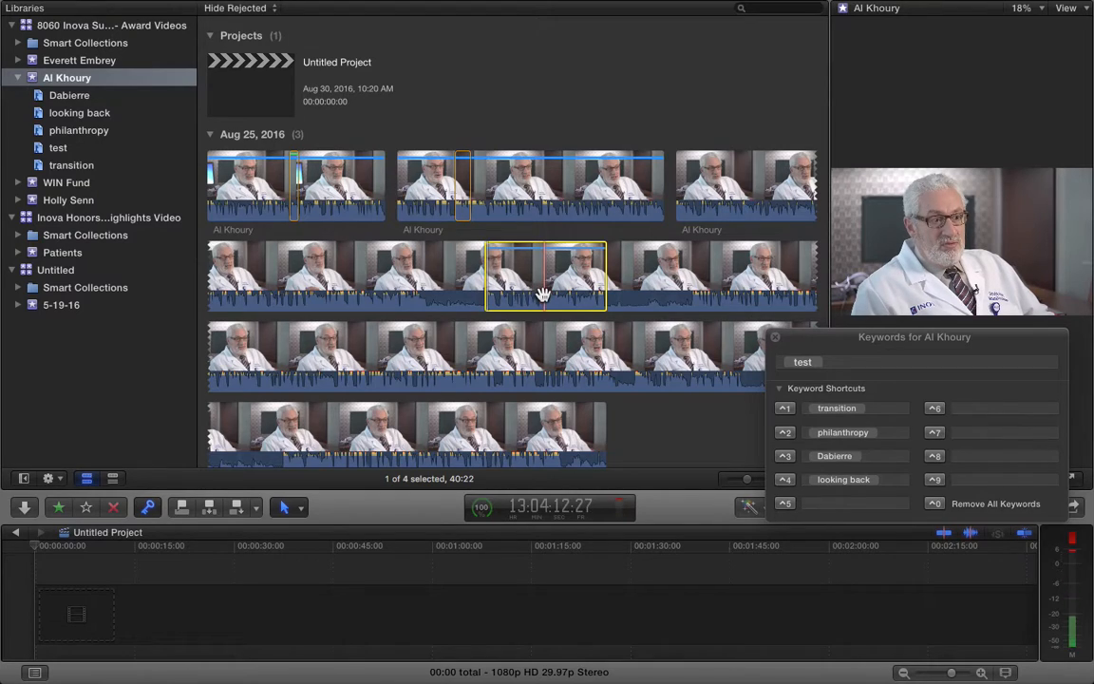
{"action": "left_click", "coordinate": [81, 149]}
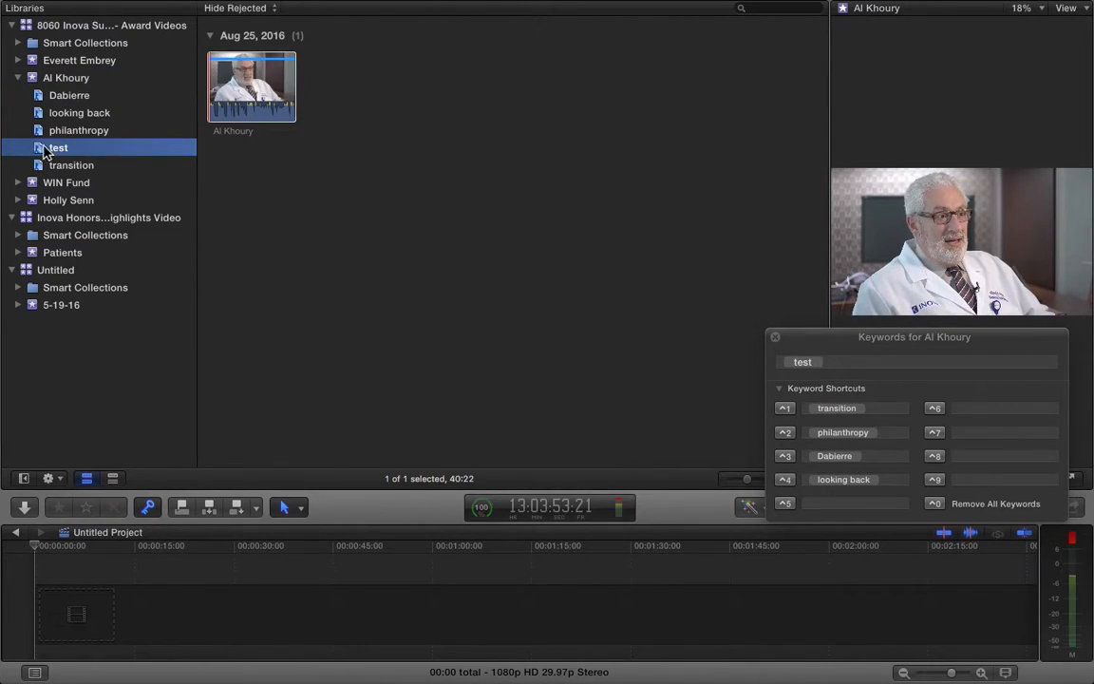
Remove the test keyword collection, leaving Dabierre, looking back, philanthropy and transition
{"action": "left_click", "coordinate": [74, 132]}
{"action": "left_click", "coordinate": [67, 149]}
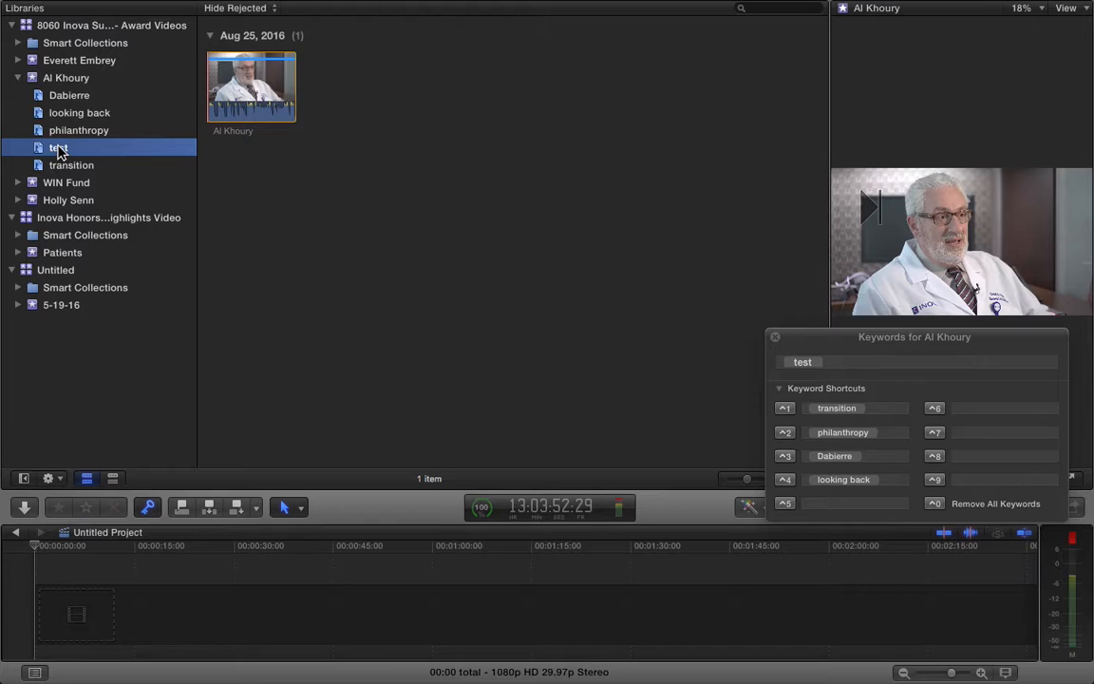
{"action": "key", "text": "super+BackSpace"}
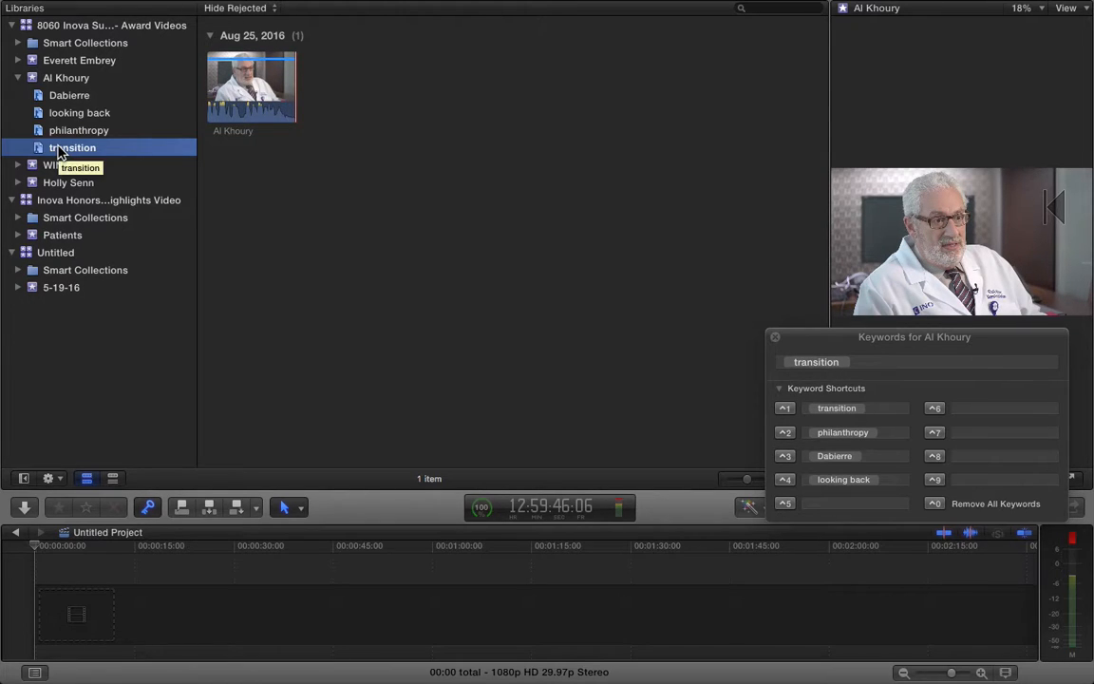
{"action": "key", "text": "super+z"}
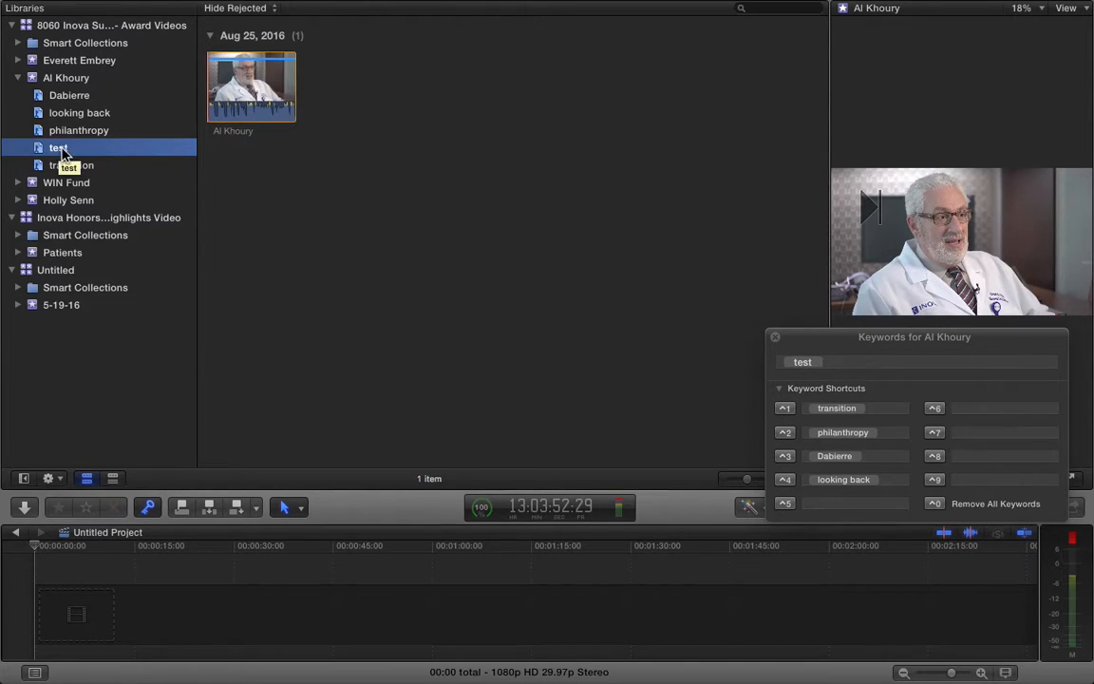
{"action": "right_click", "coordinate": [55, 149]}
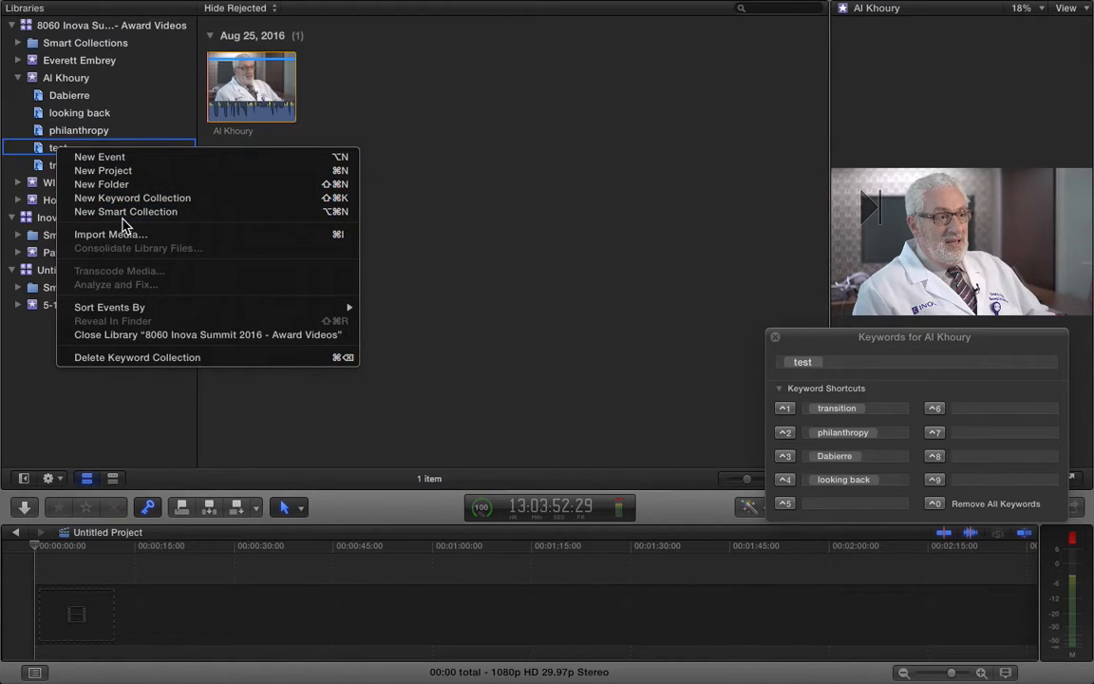
{"action": "left_click", "coordinate": [239, 359]}
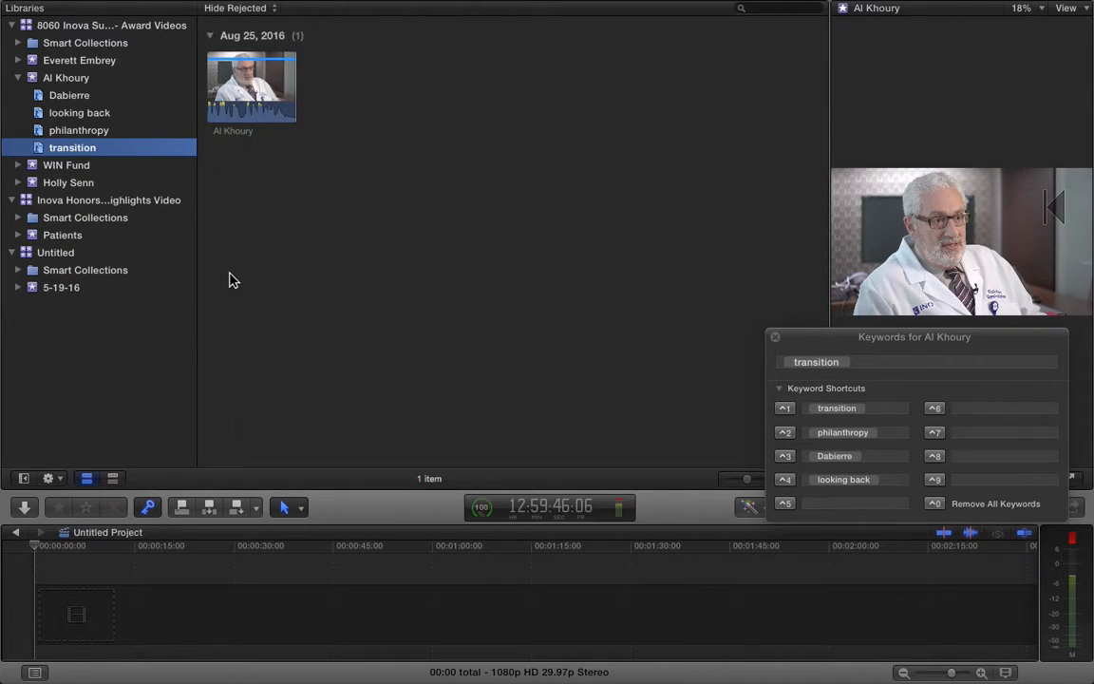
Show all three Al Khoury clips, select their marked ranges and play the 40:22 range
{"action": "left_click", "coordinate": [82, 79]}
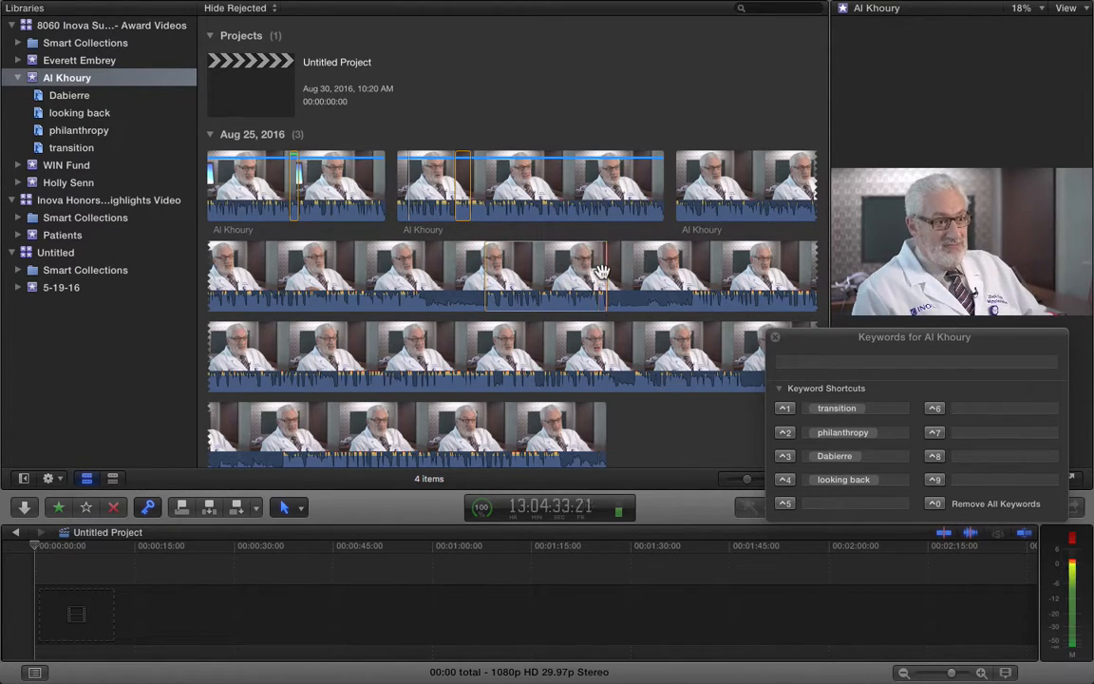
{"action": "left_click", "coordinate": [500, 279]}
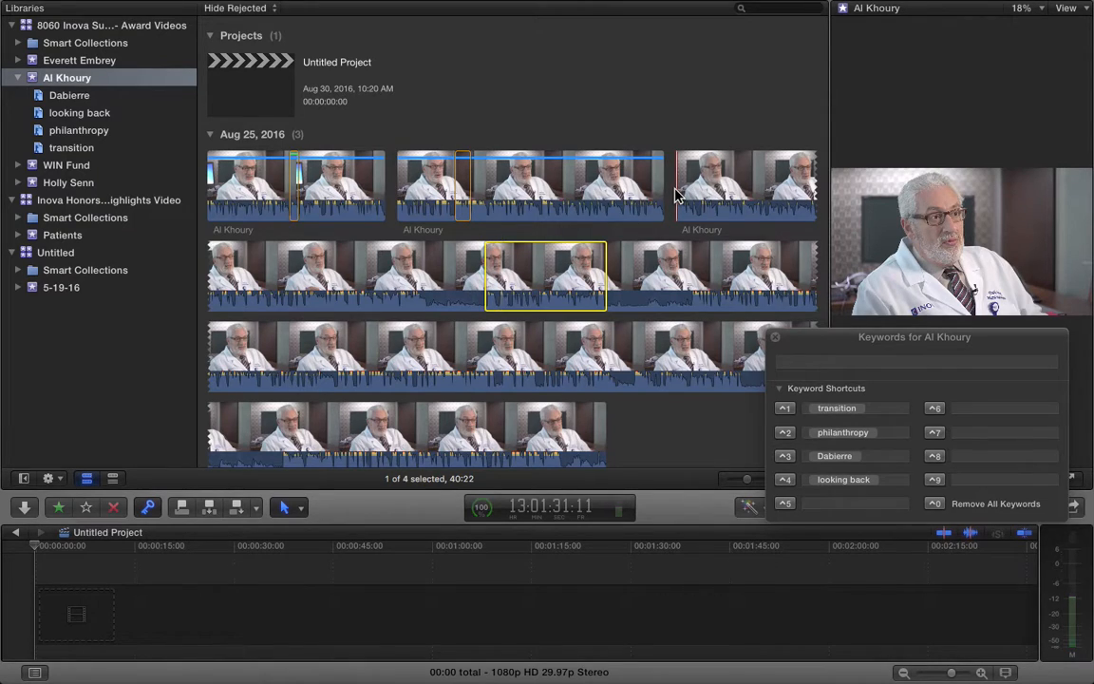
{"action": "left_click", "coordinate": [619, 185]}
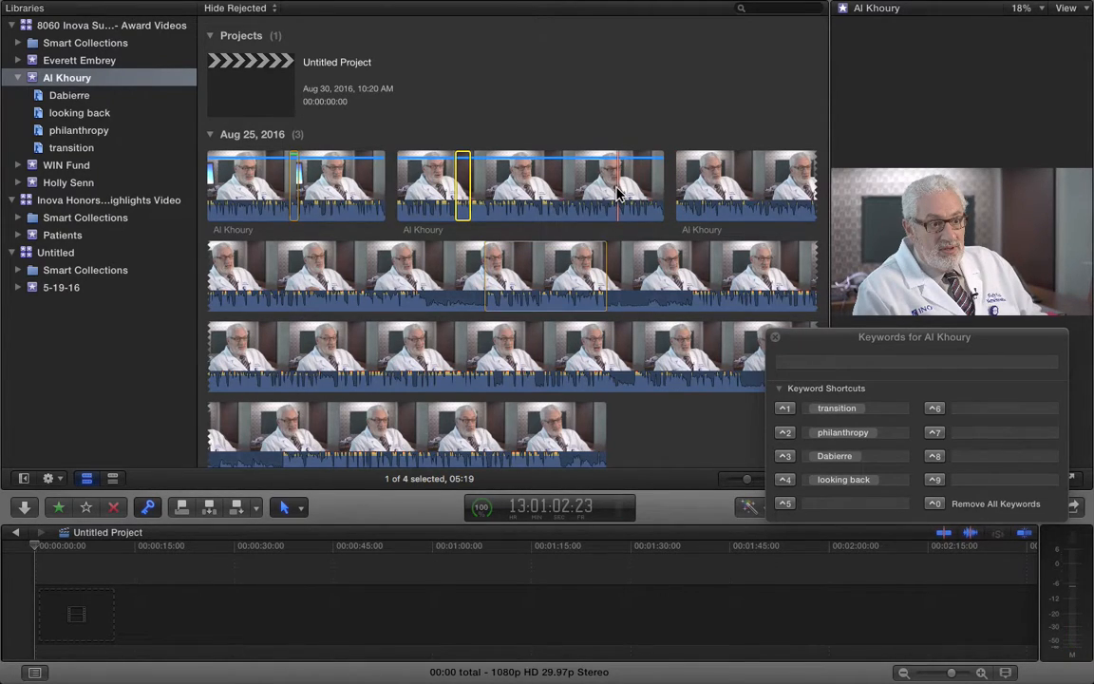
{"action": "left_click", "coordinate": [677, 185]}
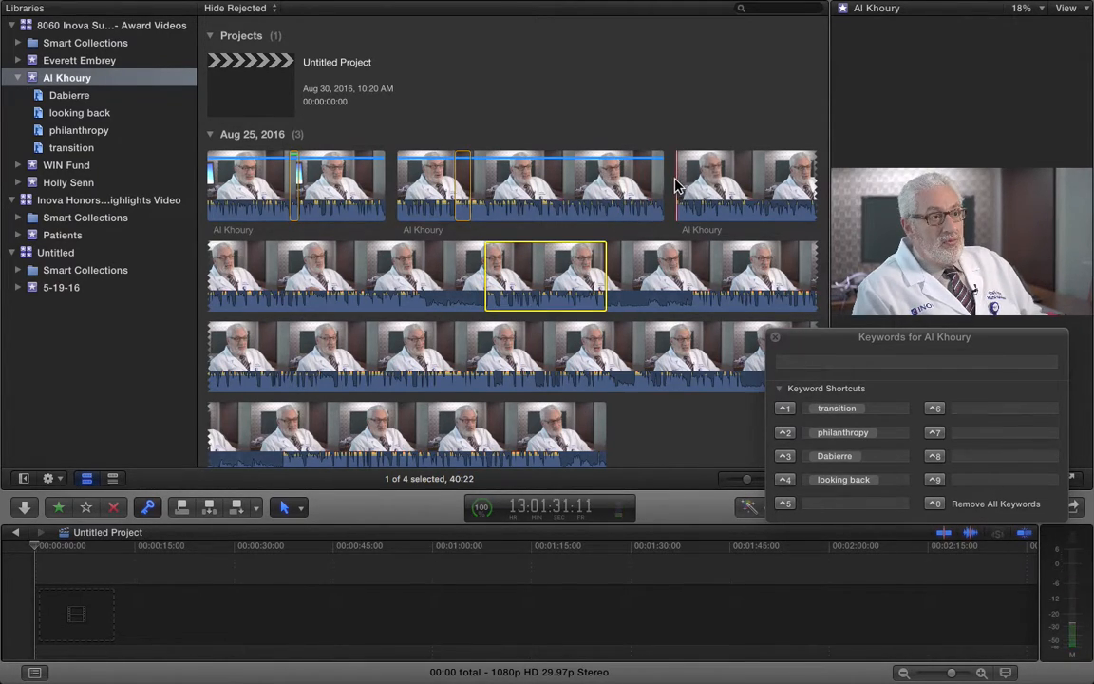
{"action": "key", "text": "space"}
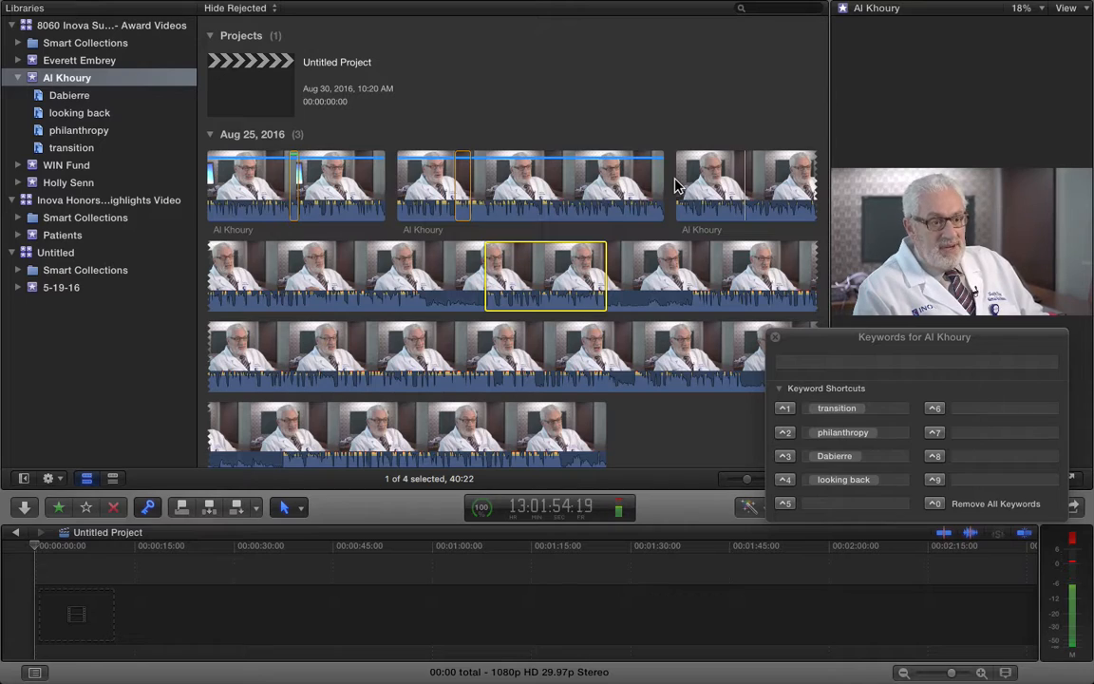
{"action": "left_click", "coordinate": [676, 186]}
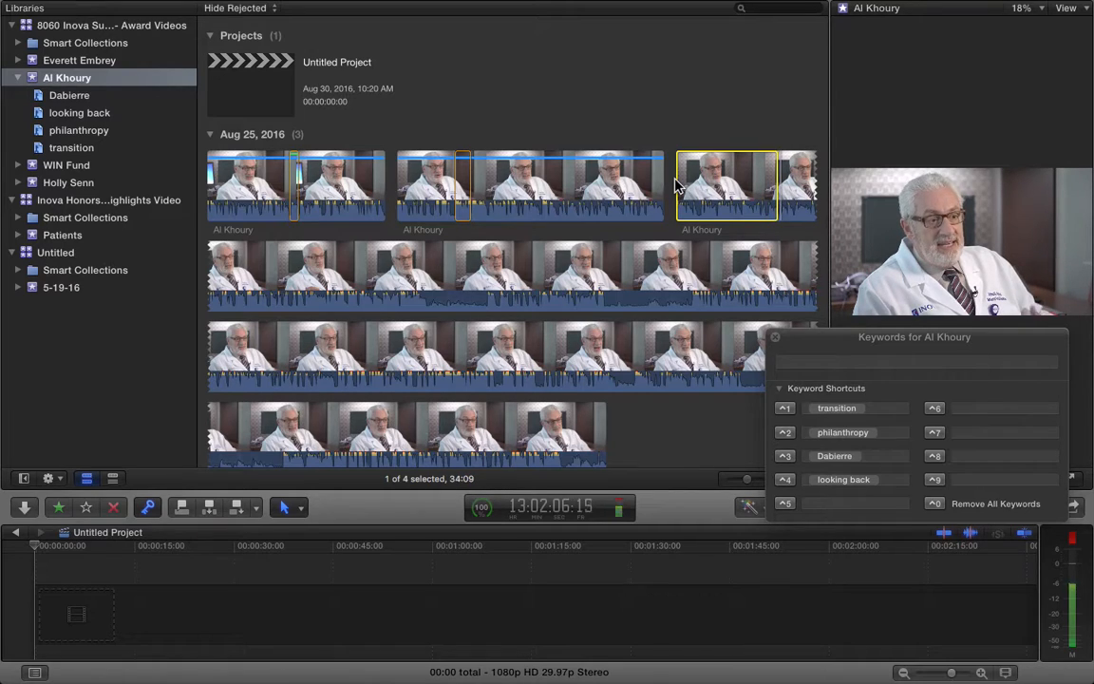
Set the ^5 keyword shortcut to 'what we are currently working on'
{"action": "left_click", "coordinate": [842, 503]}
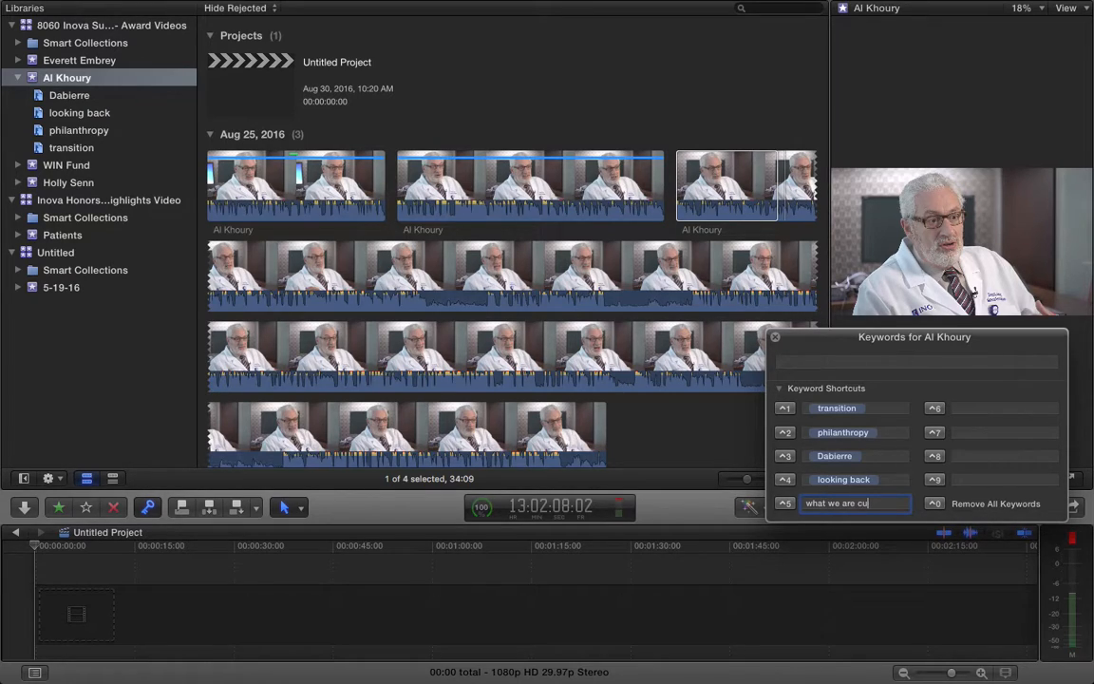
{"action": "type", "text": "what we are currently wo"}
{"action": "type", "text": "rking on"}
{"action": "left_click", "coordinate": [750, 190]}
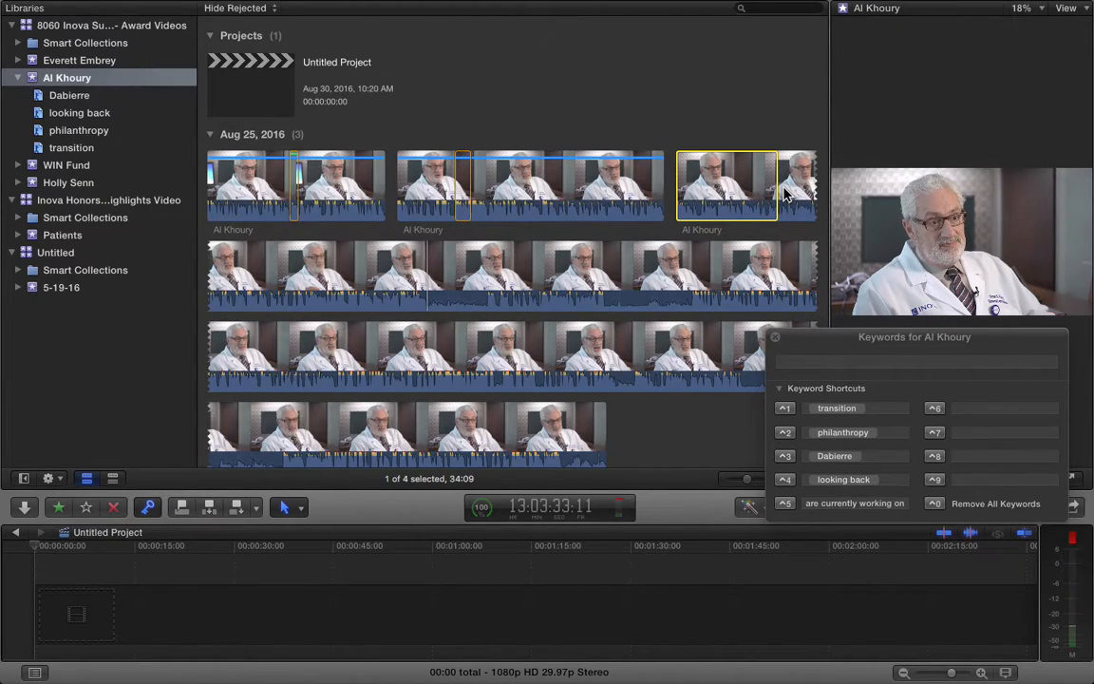
Tag the whole third Al Khoury clip with 'what we are currently working on'
{"action": "left_click", "coordinate": [784, 193]}
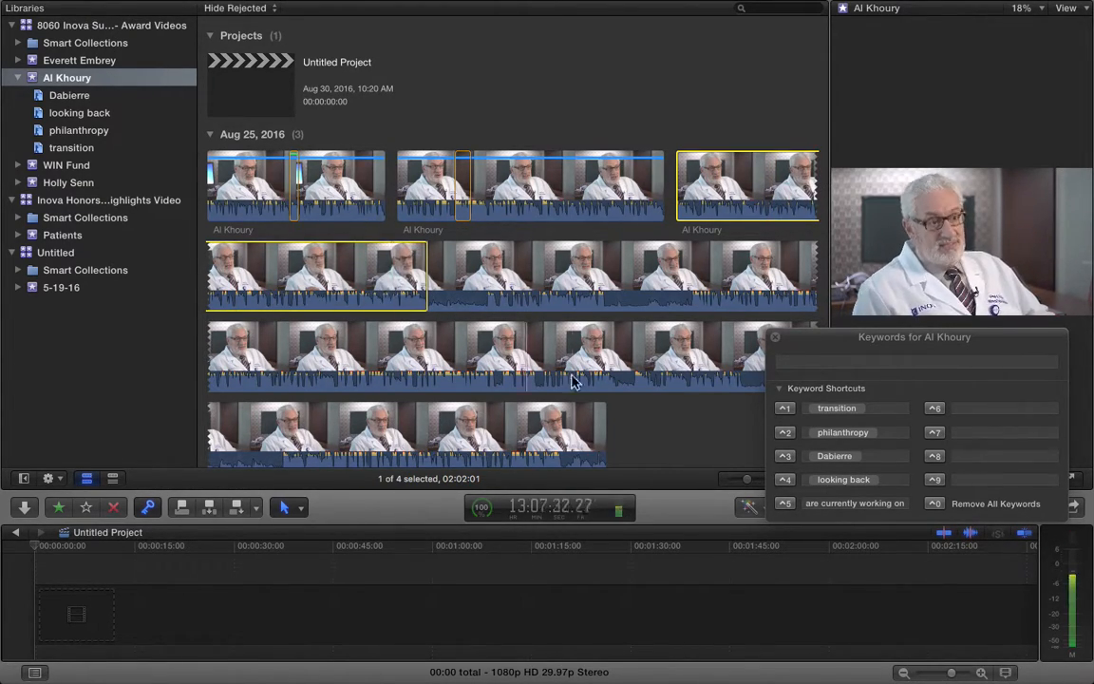
{"action": "left_click", "coordinate": [786, 503]}
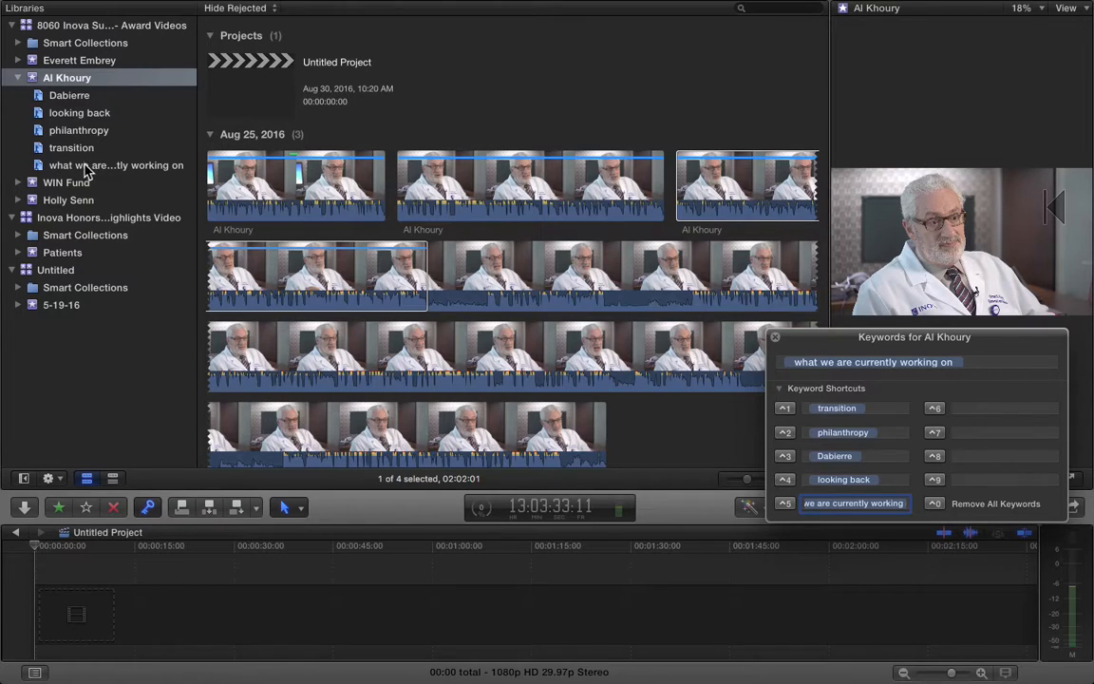
{"action": "left_click", "coordinate": [334, 237]}
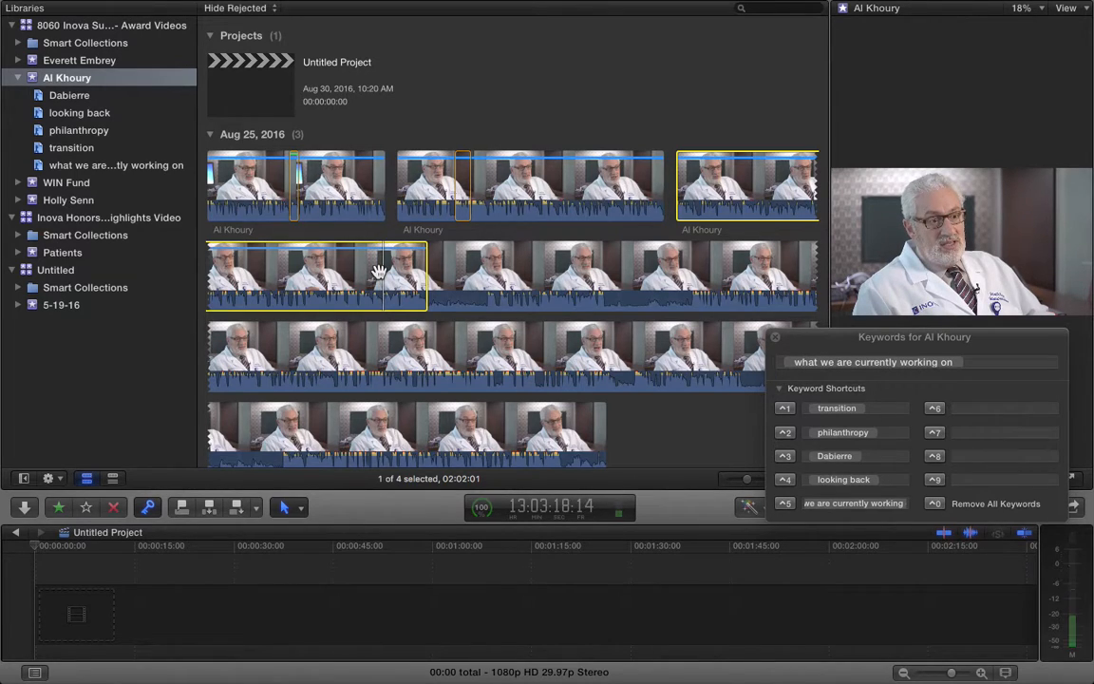
Mark a short range start with I in the clip and play it back to check
{"action": "key", "text": "i"}
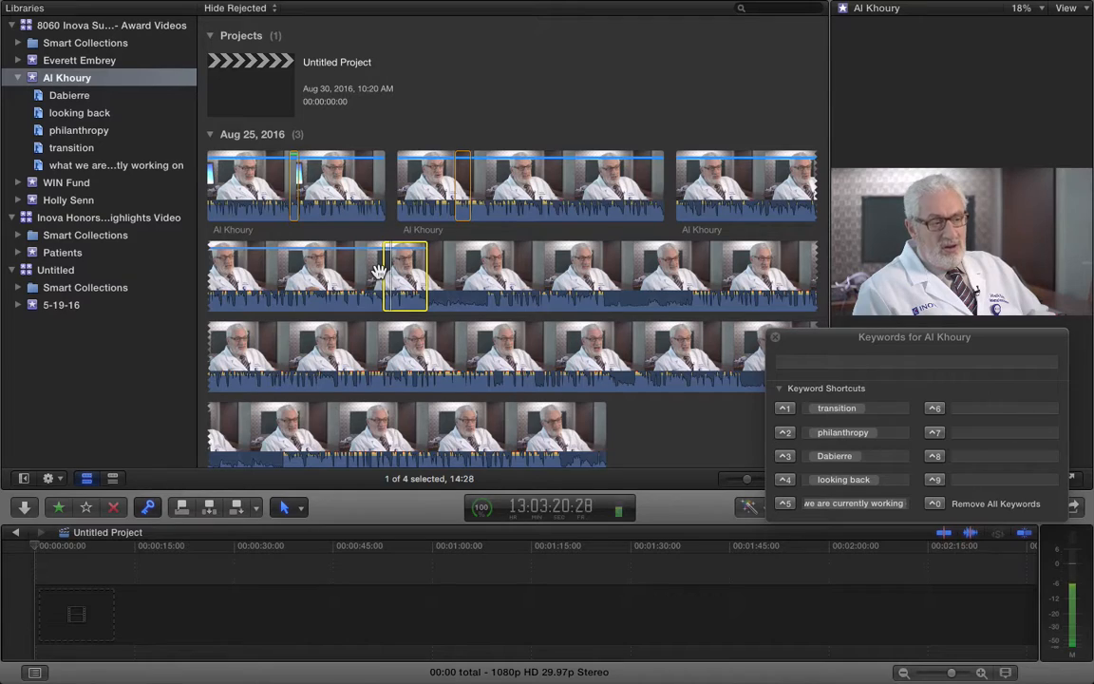
{"action": "key", "text": "i"}
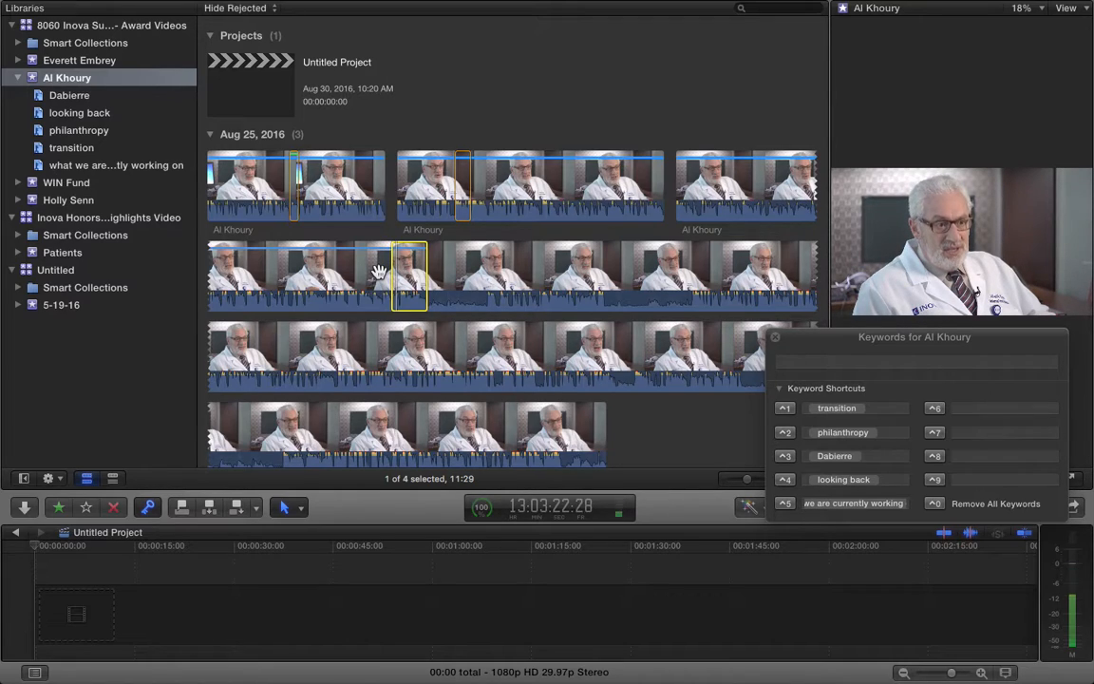
{"action": "key", "text": "i"}
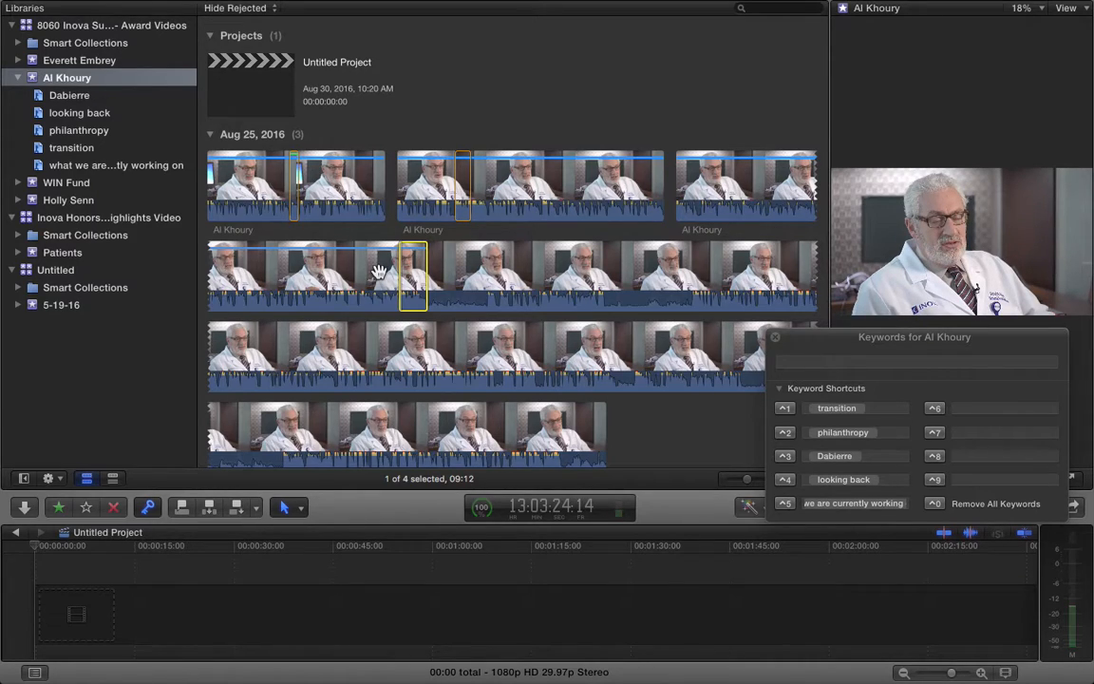
{"action": "key", "text": "Left"}
{"action": "key", "text": "Left"}
{"action": "key", "text": "Left"}
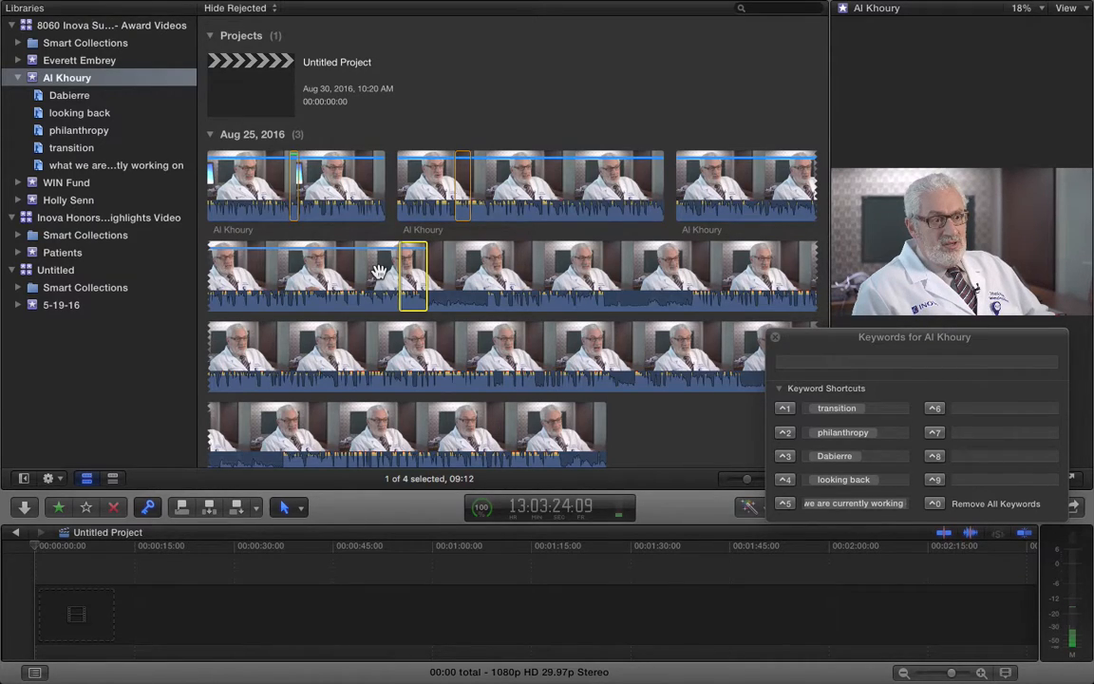
{"action": "key", "text": "space"}
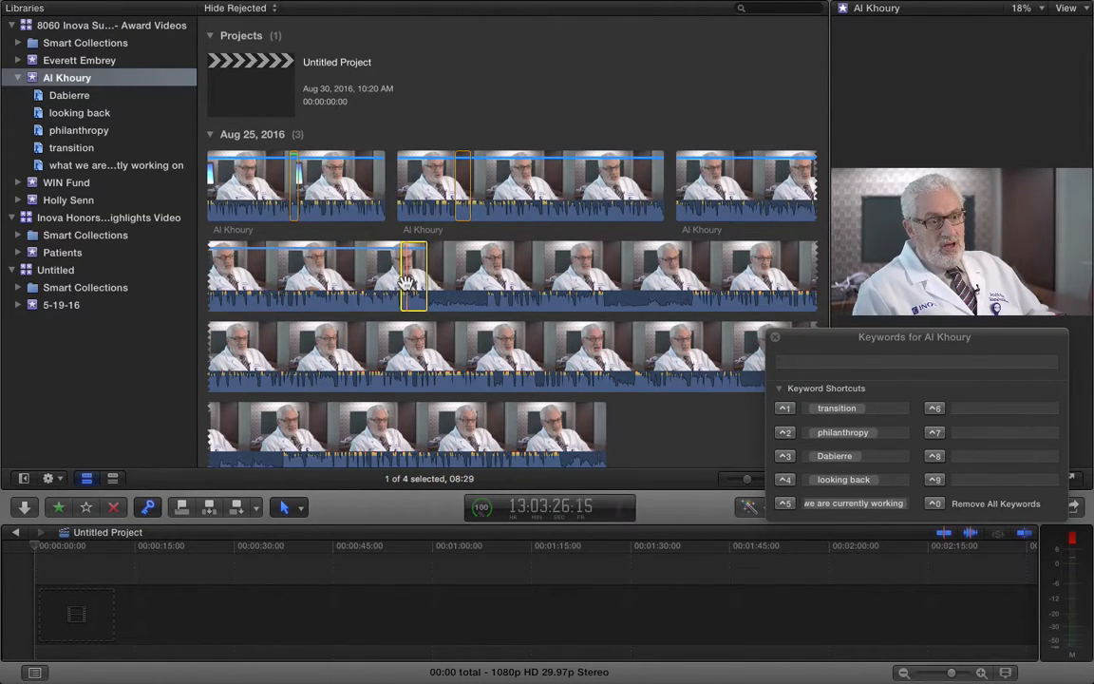
{"action": "key", "text": "space"}
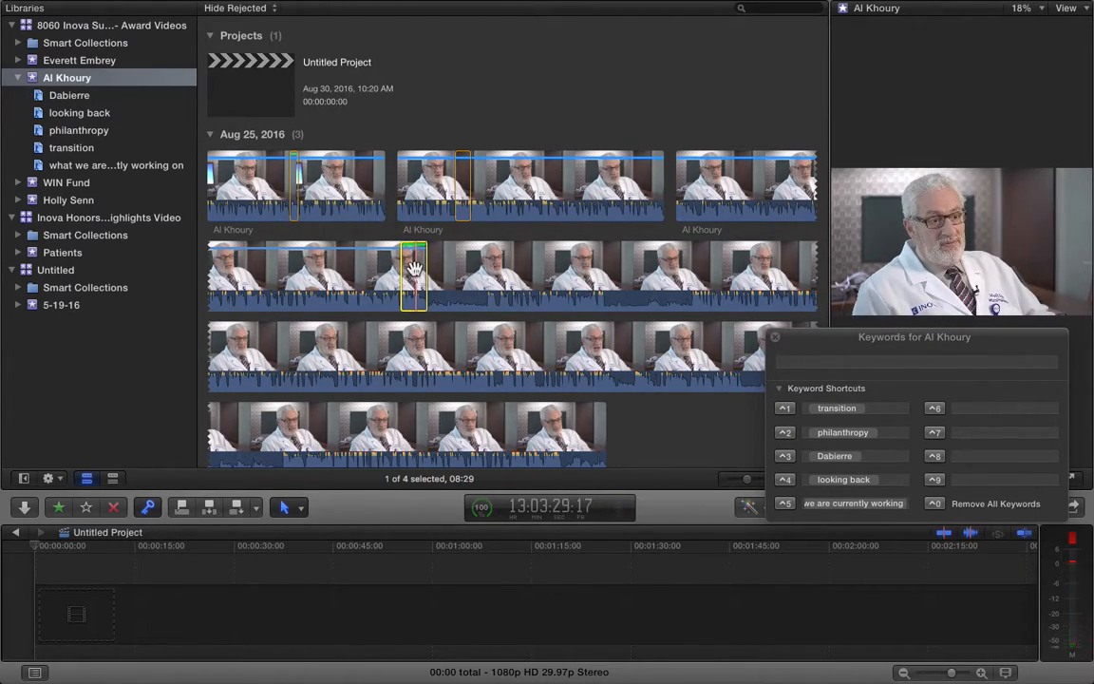
Tag the range as transition, then mark an unwanted section with I/O and reject it
{"action": "left_click", "coordinate": [784, 408]}
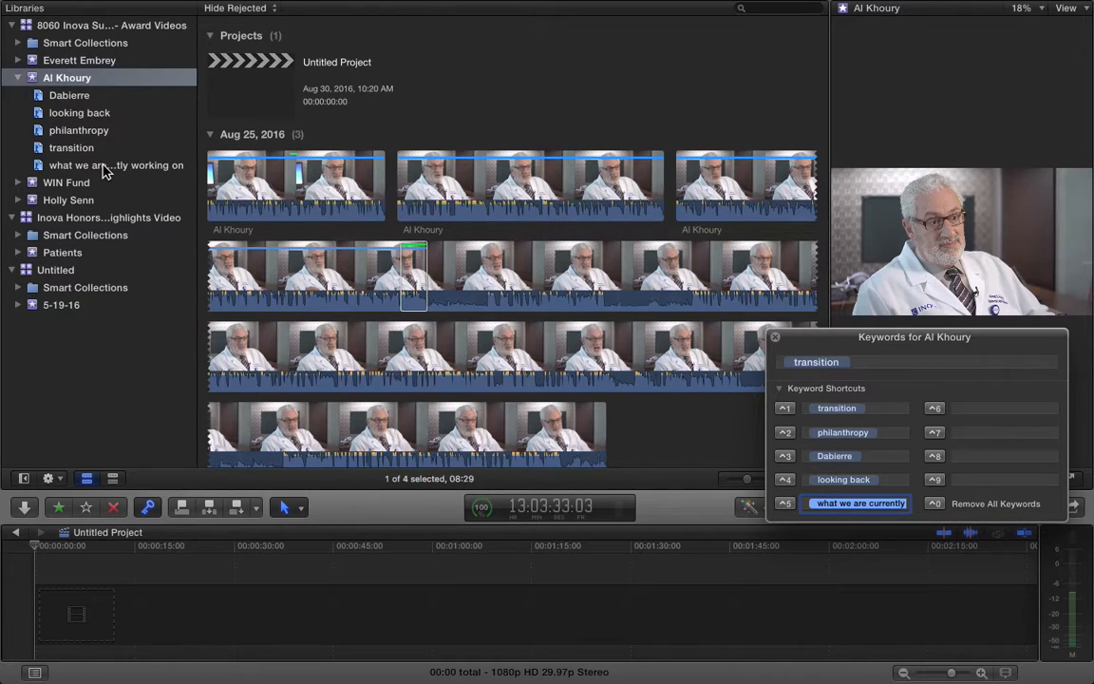
{"action": "left_click", "coordinate": [418, 277]}
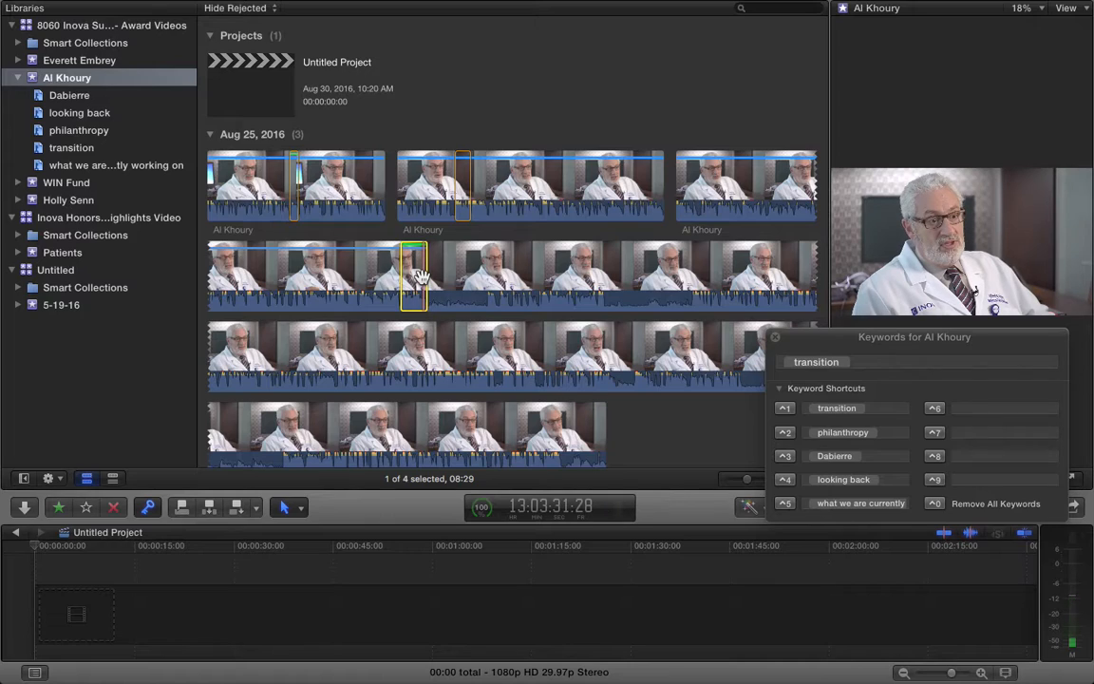
{"action": "key", "text": "i"}
{"action": "key", "text": "ctrl+0"}
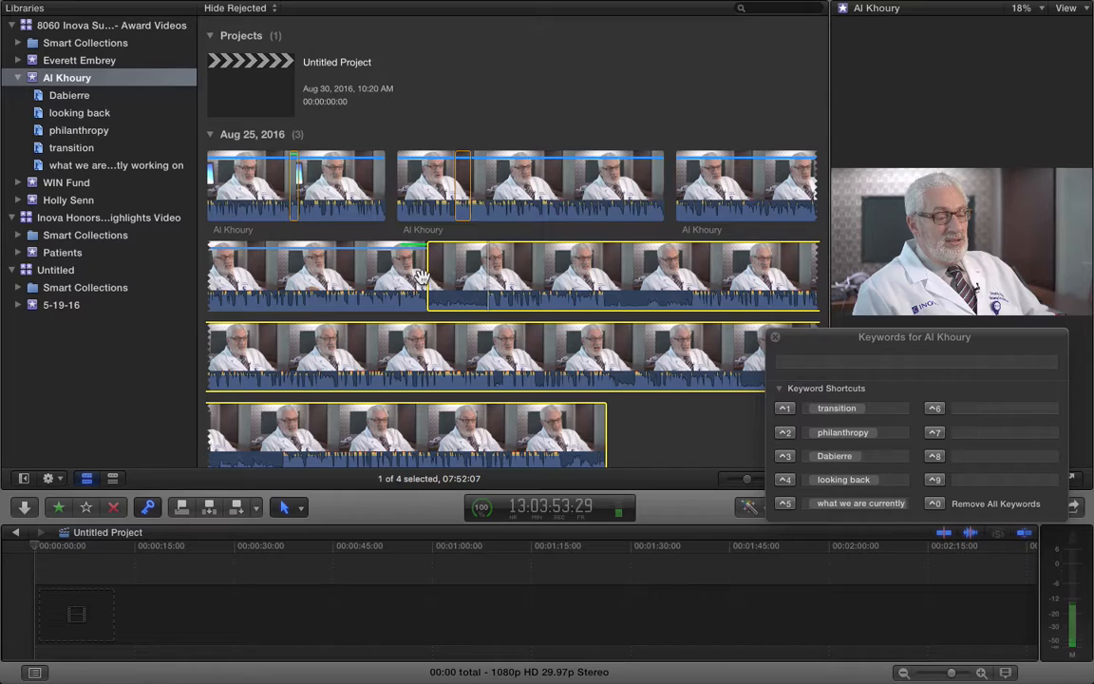
{"action": "key", "text": "o"}
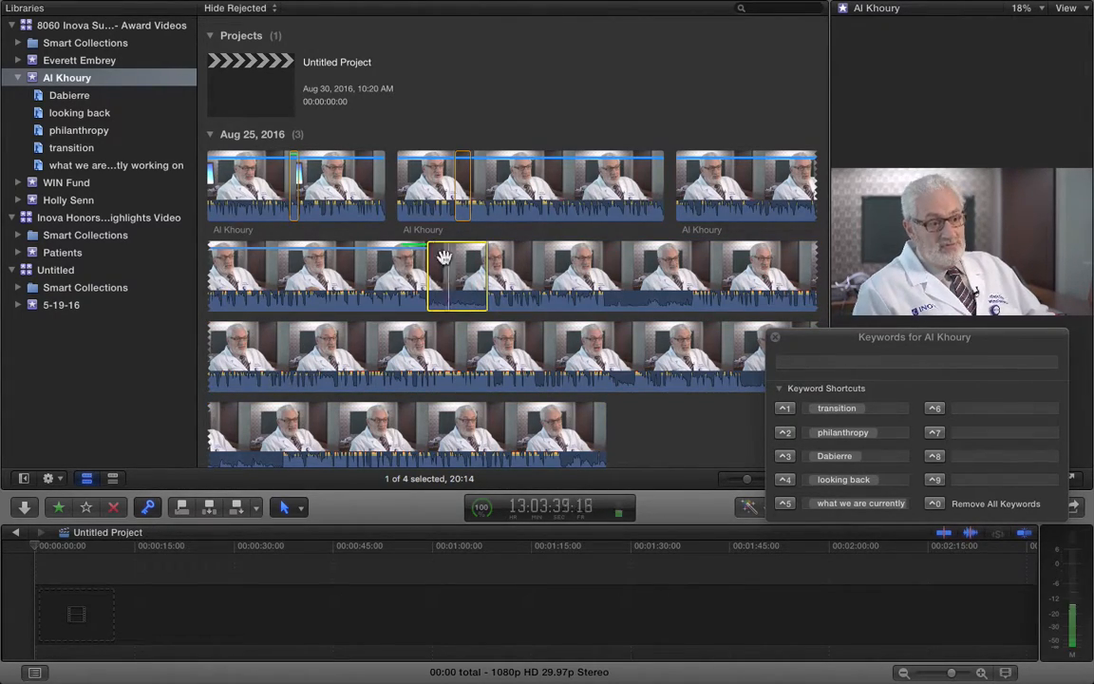
{"action": "key", "text": "Delete"}
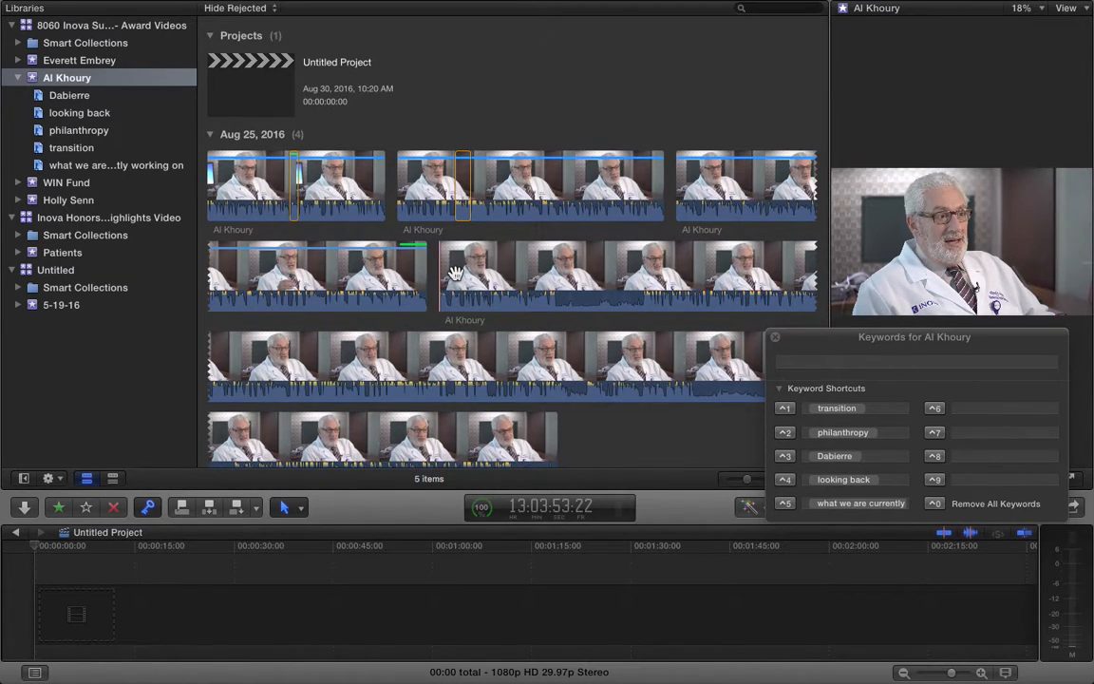
Begin the sixth keyword shortcut, then collapse Al Khoury and return to its clips
{"action": "left_click", "coordinate": [964, 409]}
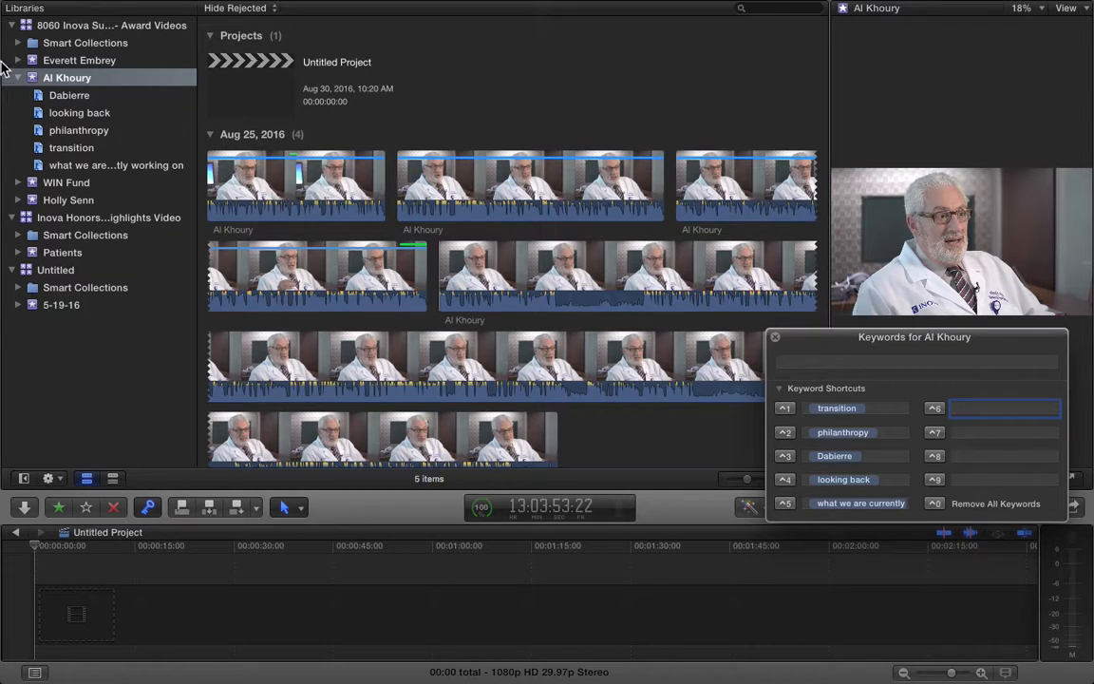
{"action": "left_click", "coordinate": [17, 81]}
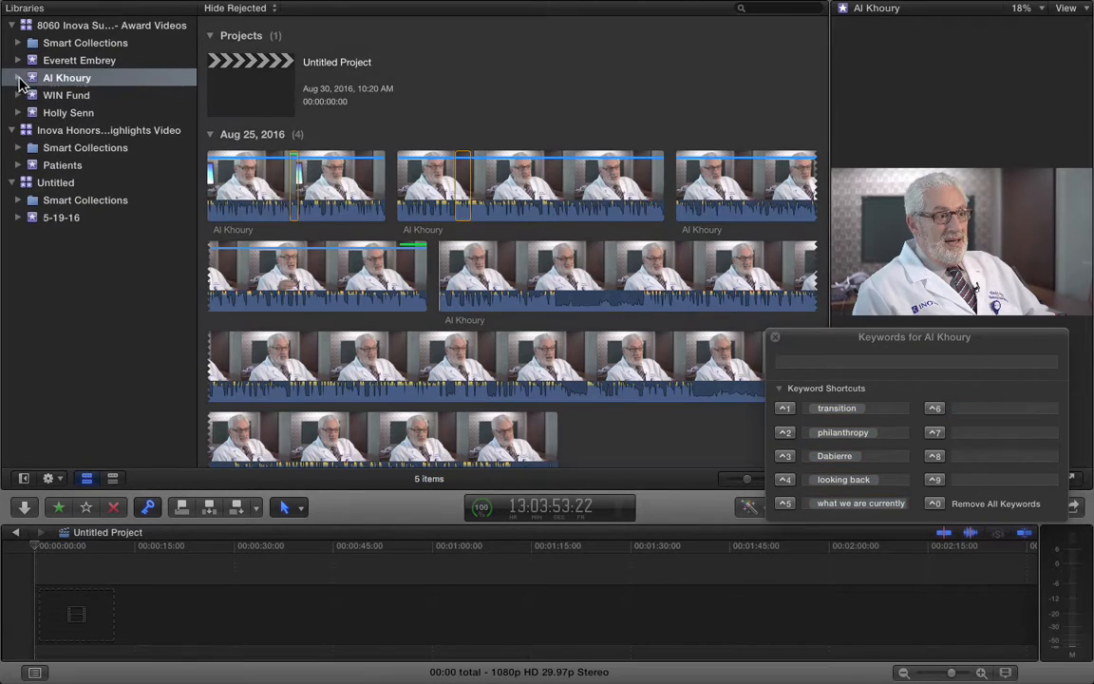
{"action": "left_click", "coordinate": [74, 95]}
{"action": "left_click", "coordinate": [82, 80]}
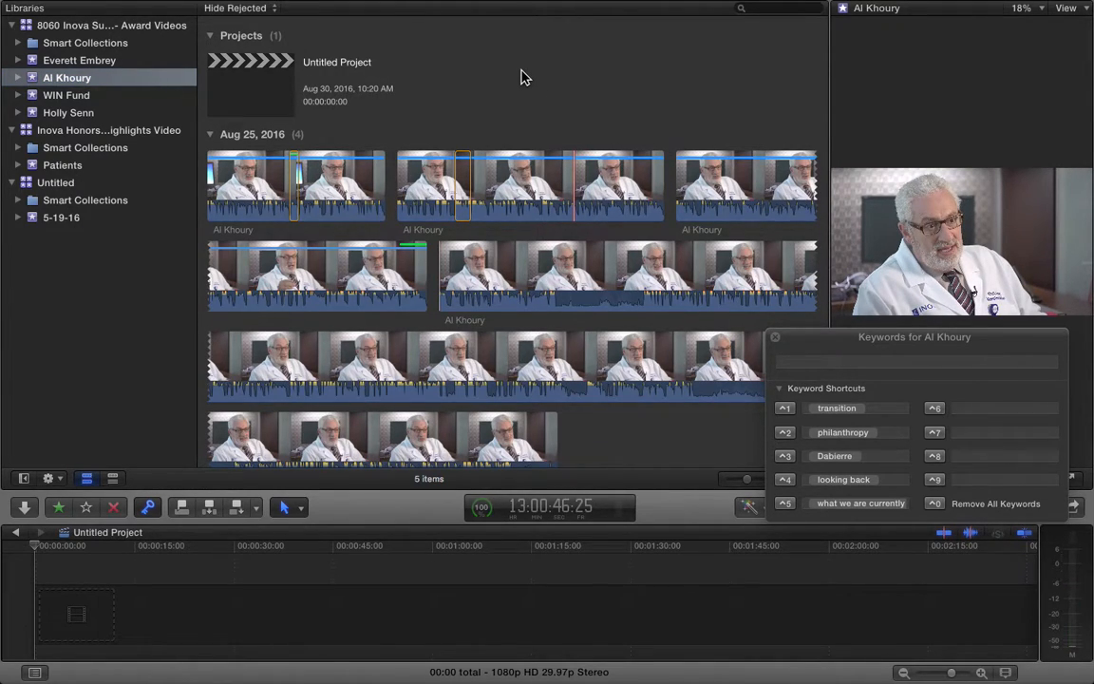
{"action": "left_click", "coordinate": [18, 78]}
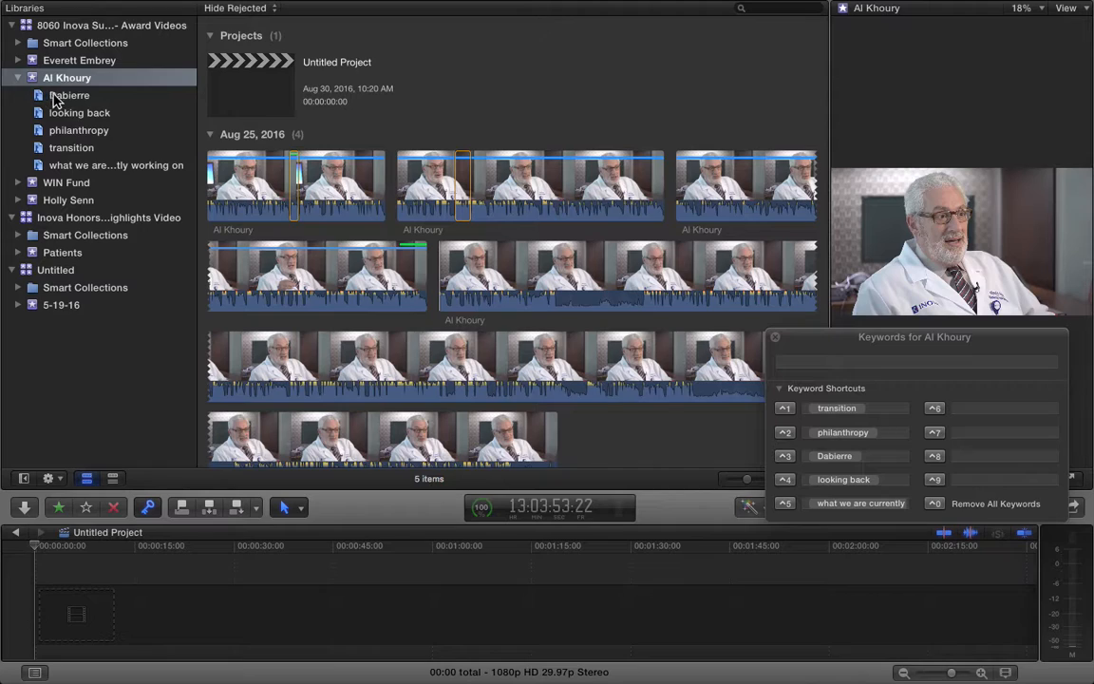
{"action": "left_click", "coordinate": [95, 131]}
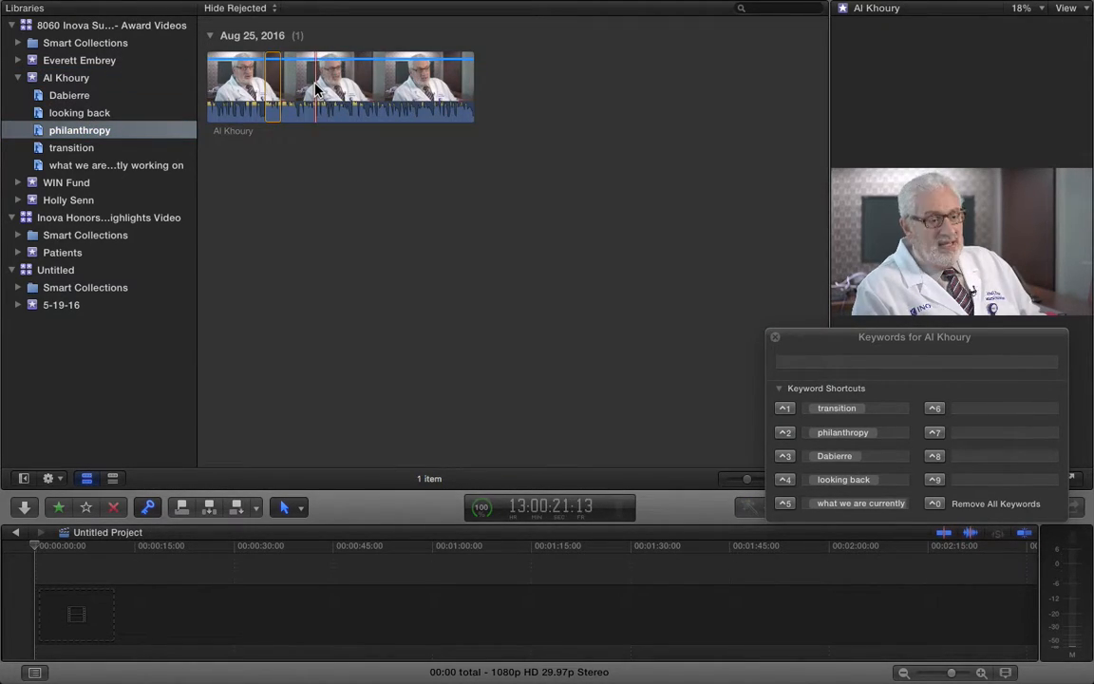
{"action": "left_click", "coordinate": [318, 96]}
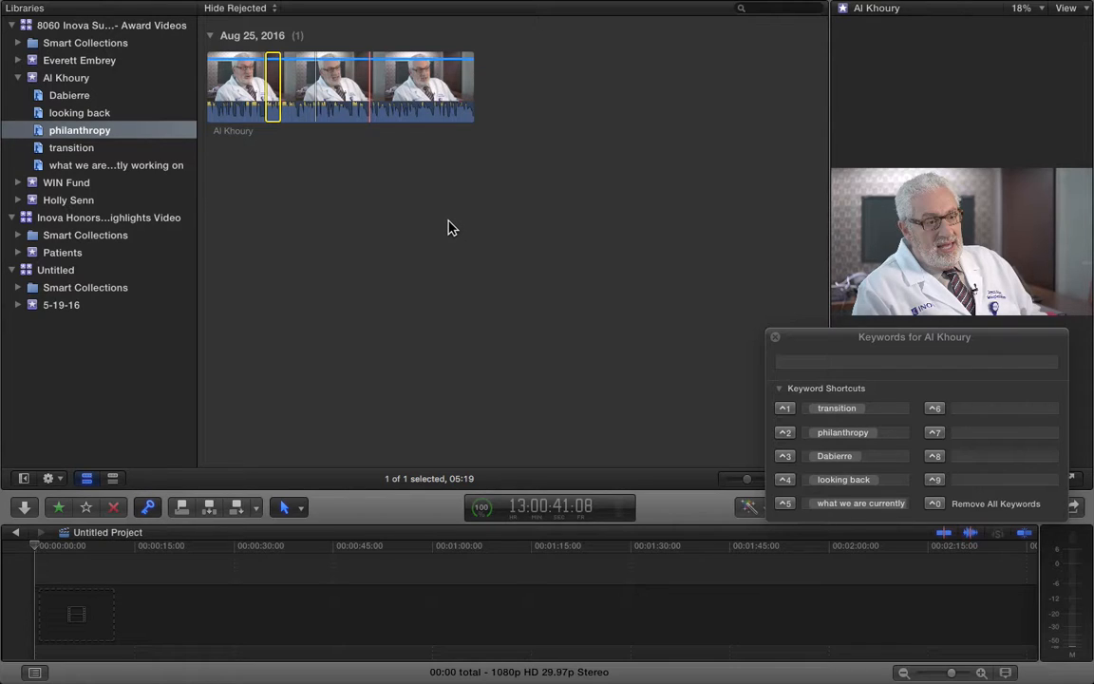
{"action": "left_click", "coordinate": [68, 63]}
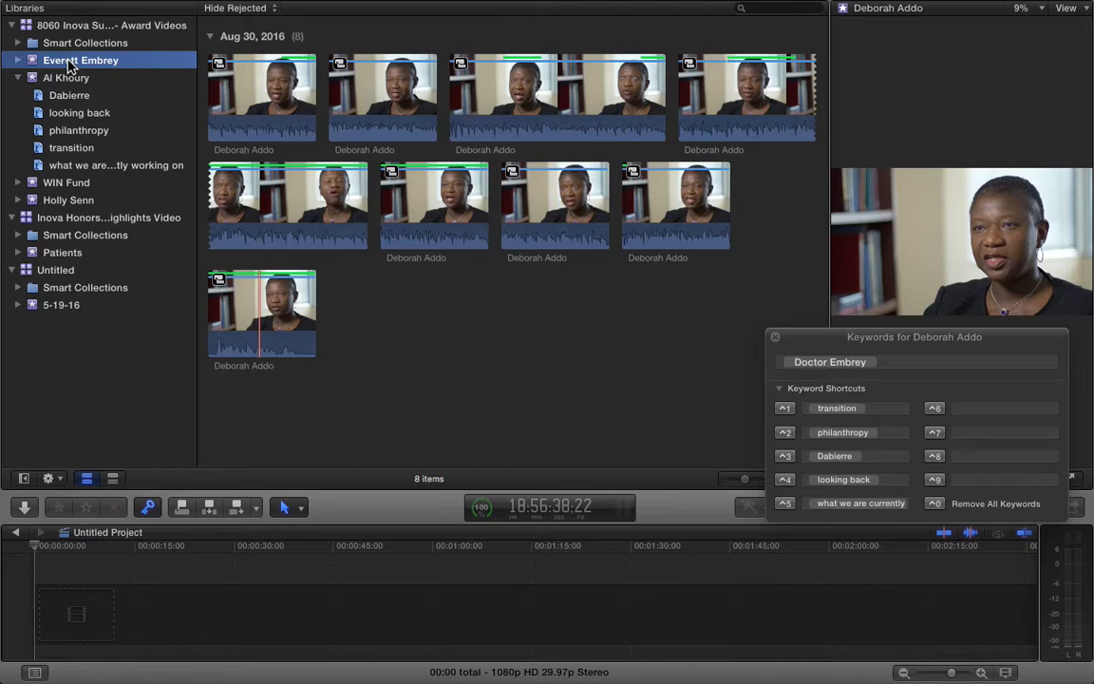
{"action": "left_click", "coordinate": [84, 77]}
{"action": "left_click", "coordinate": [81, 65]}
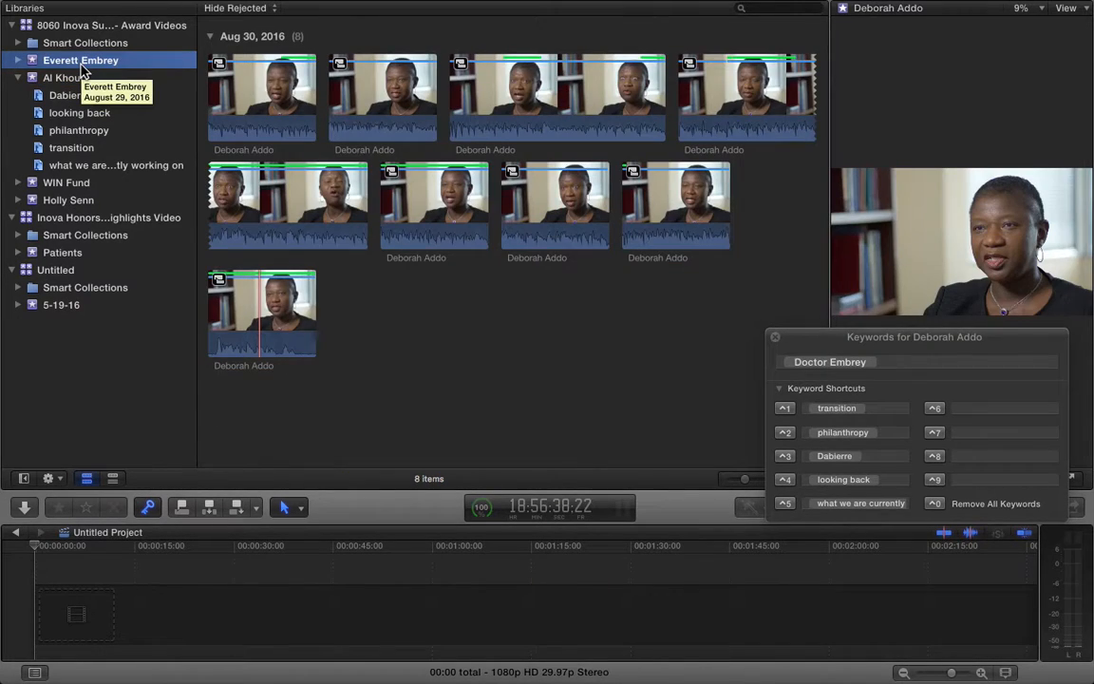
{"action": "left_click", "coordinate": [391, 159]}
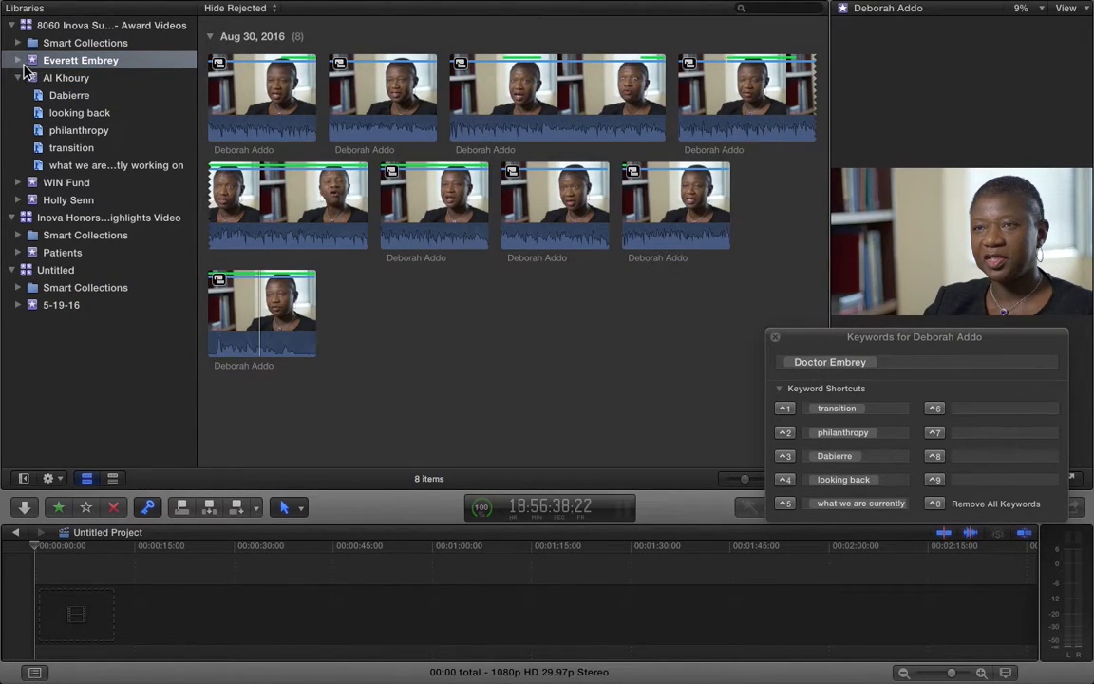
{"action": "left_click", "coordinate": [17, 60]}
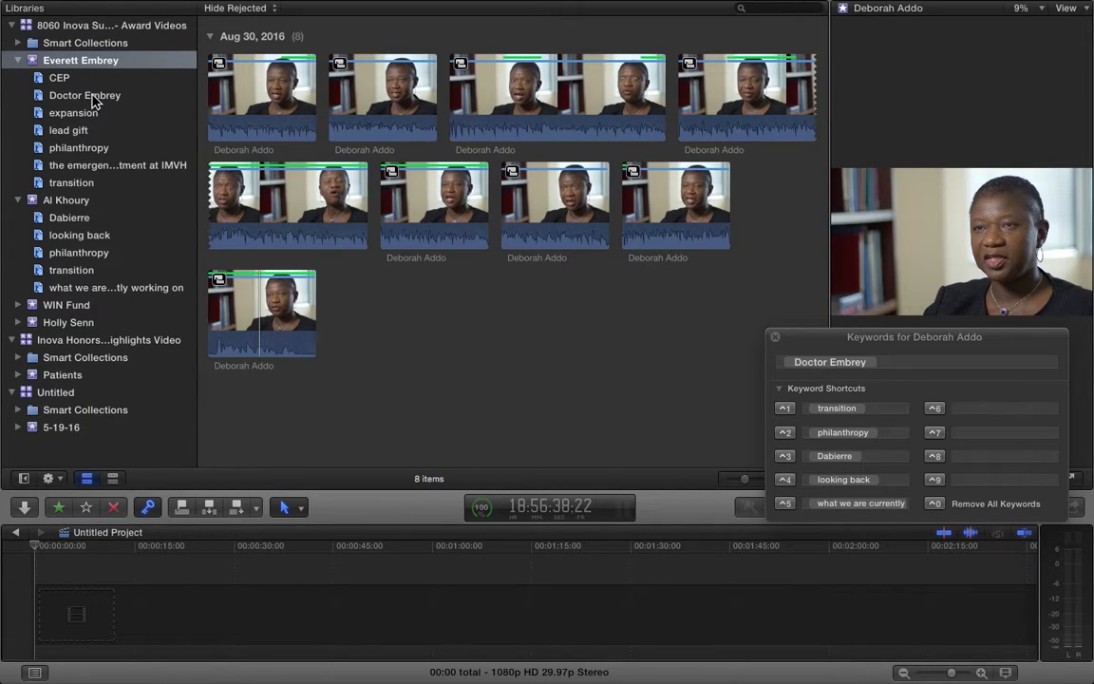
{"action": "left_click", "coordinate": [93, 98]}
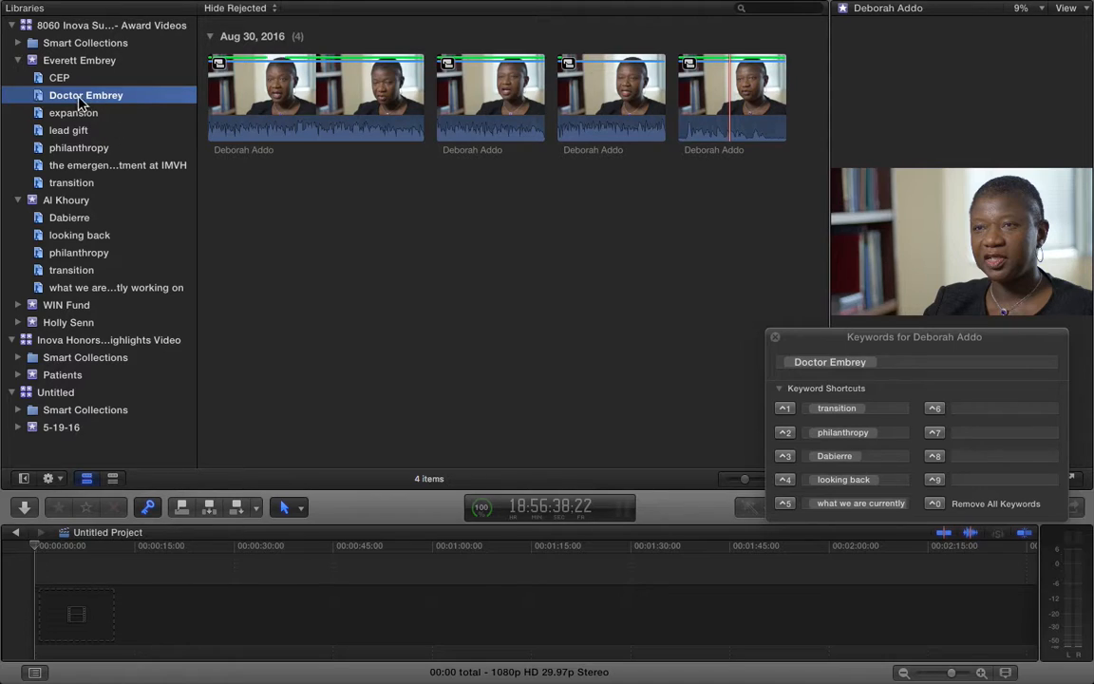
Show the single philanthropy clip, skim it and open the clip filter pop-up
{"action": "left_click", "coordinate": [81, 150]}
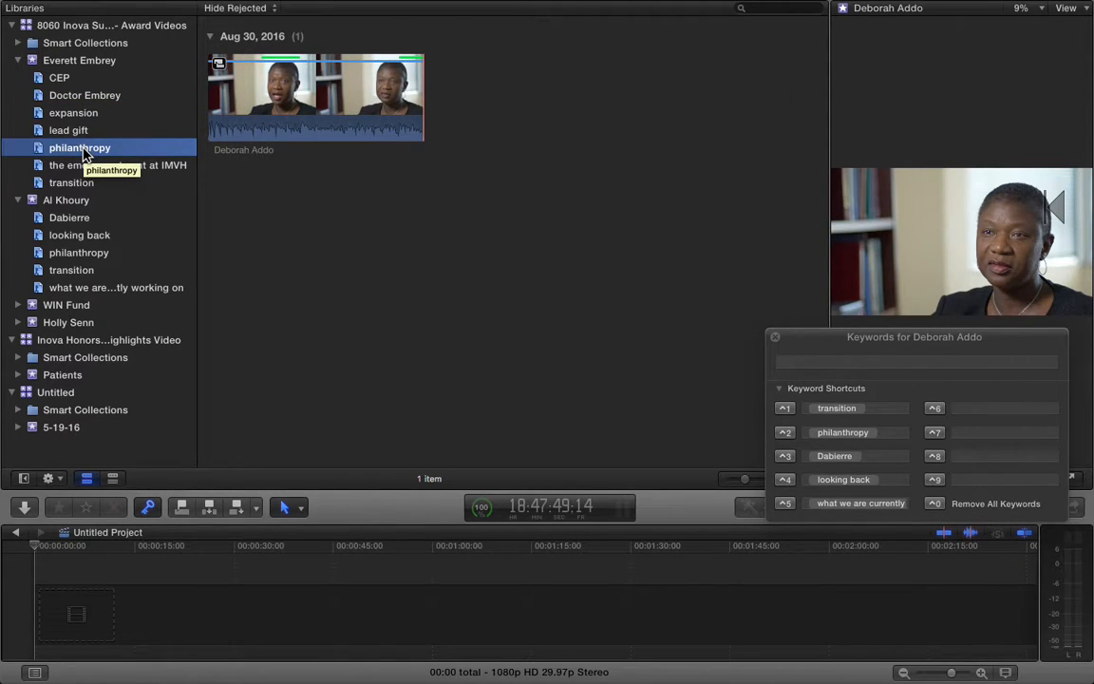
{"action": "left_click", "coordinate": [251, 87]}
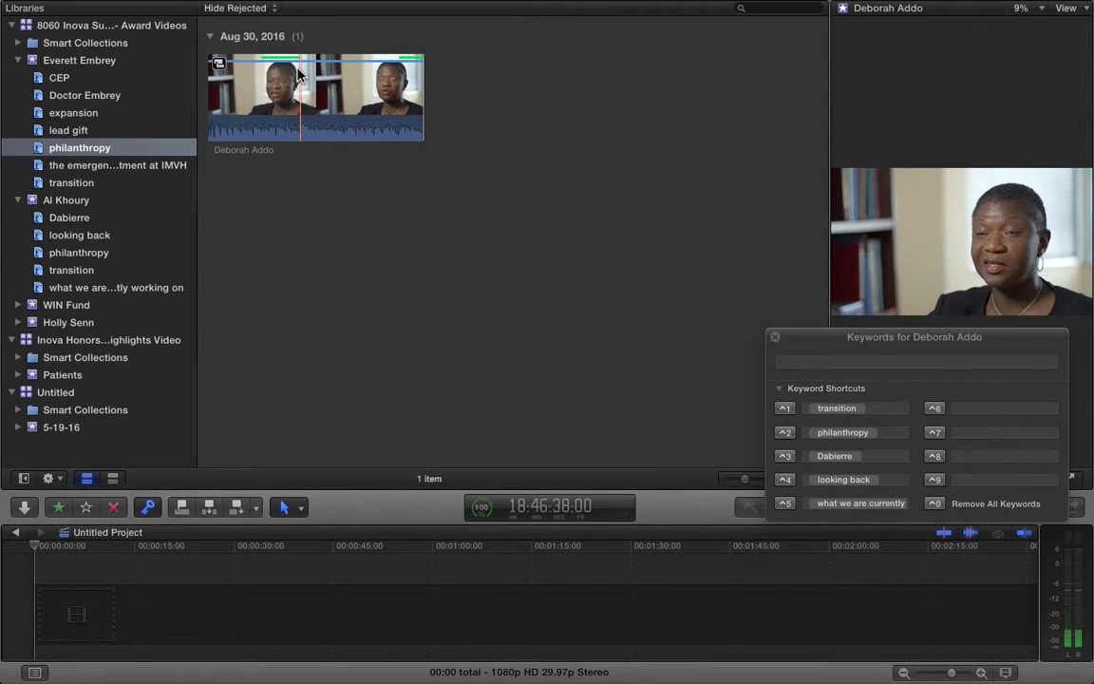
{"action": "left_click", "coordinate": [236, 9]}
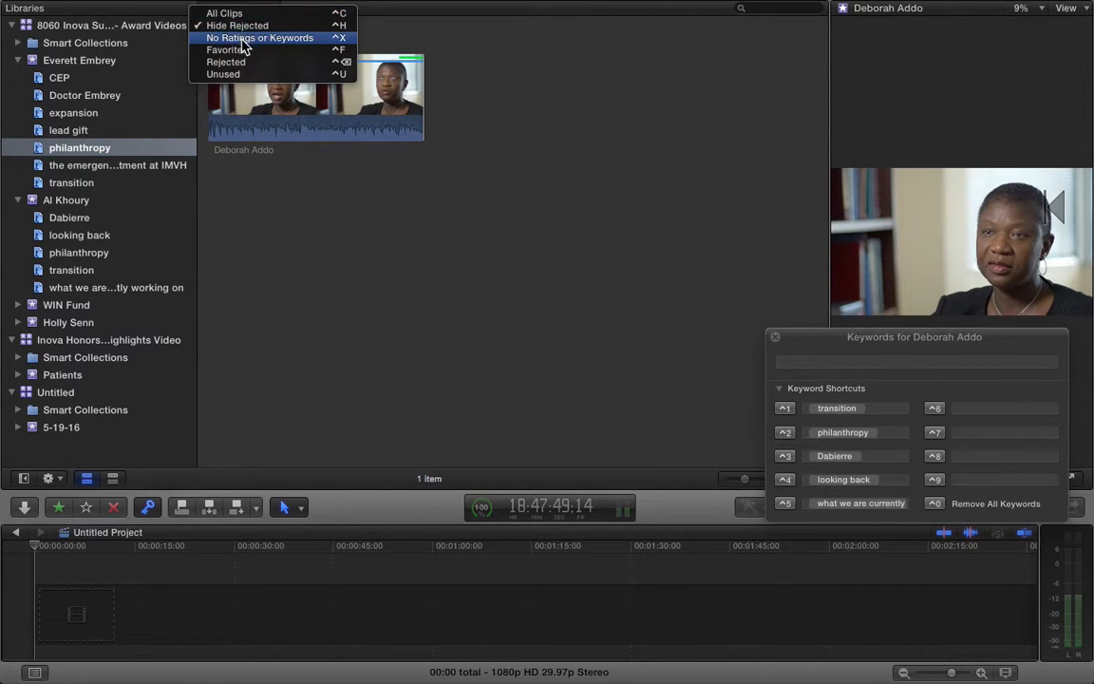
{"action": "left_click", "coordinate": [230, 50]}
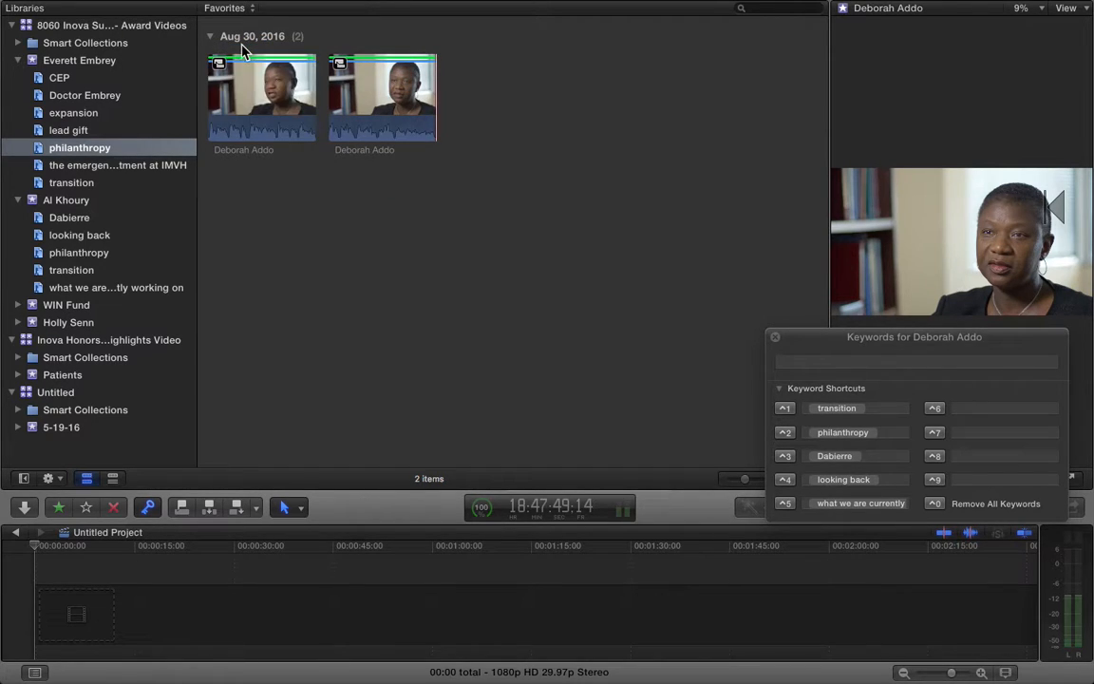
{"action": "left_click", "coordinate": [102, 166]}
{"action": "left_click", "coordinate": [97, 147]}
{"action": "left_click", "coordinate": [92, 131]}
{"action": "left_click", "coordinate": [95, 113]}
{"action": "left_click", "coordinate": [102, 97]}
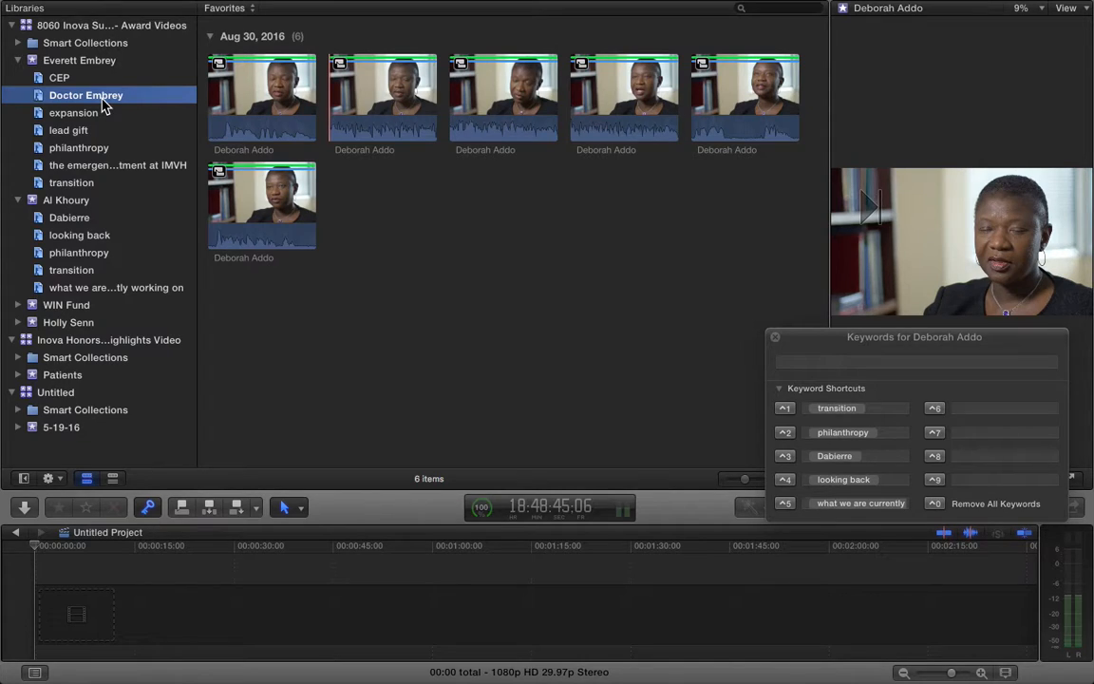
{"action": "left_click", "coordinate": [95, 149]}
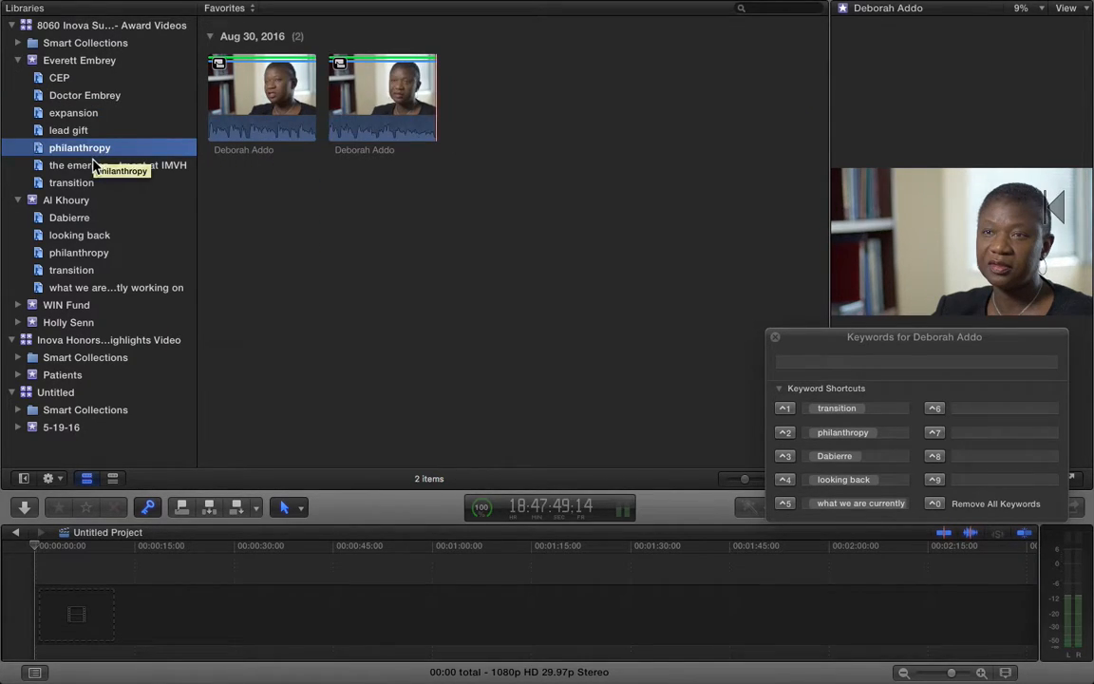
{"action": "left_click", "coordinate": [95, 165]}
{"action": "left_click", "coordinate": [87, 182]}
{"action": "left_click", "coordinate": [86, 165]}
{"action": "left_click", "coordinate": [83, 148]}
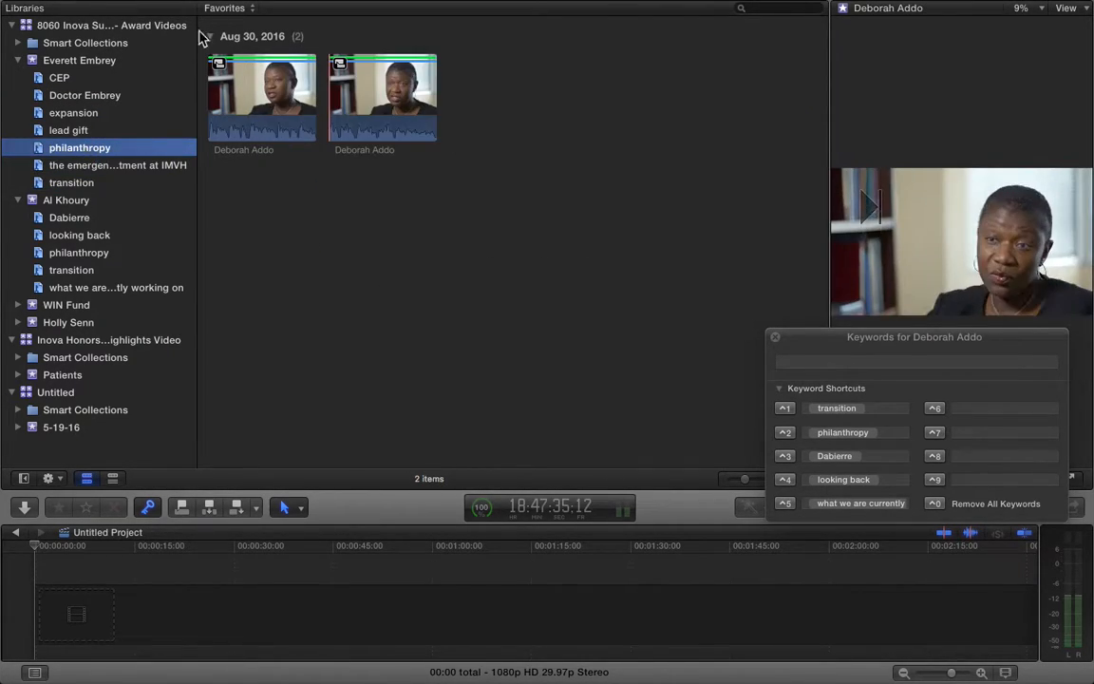
{"action": "left_click", "coordinate": [232, 9]}
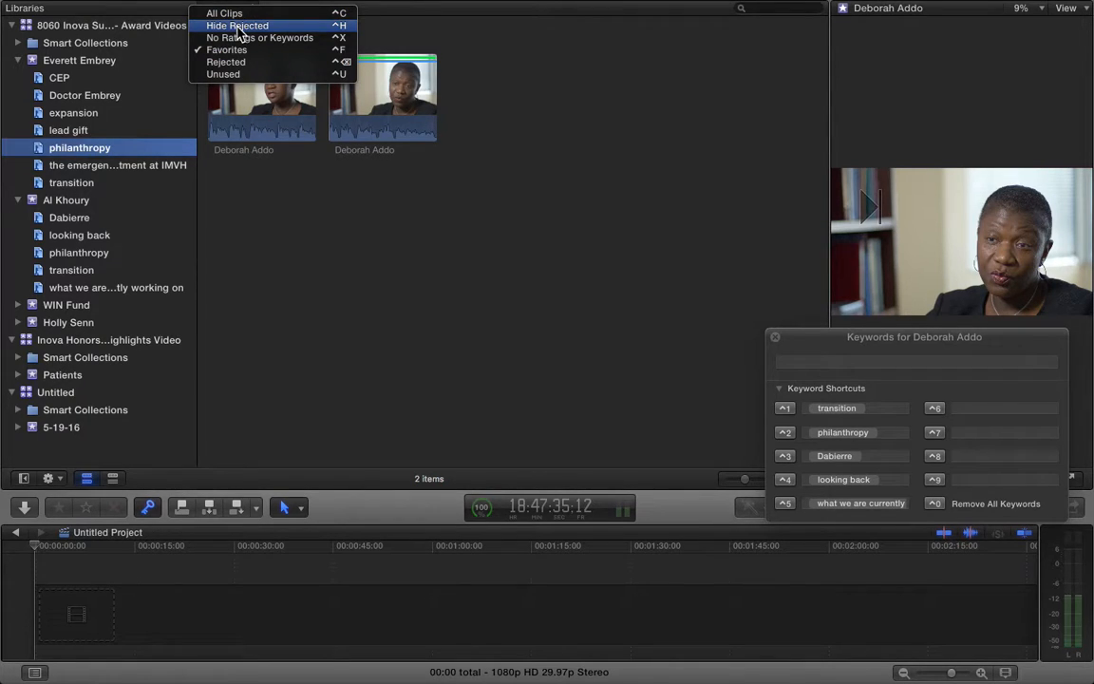
{"action": "left_click", "coordinate": [240, 26]}
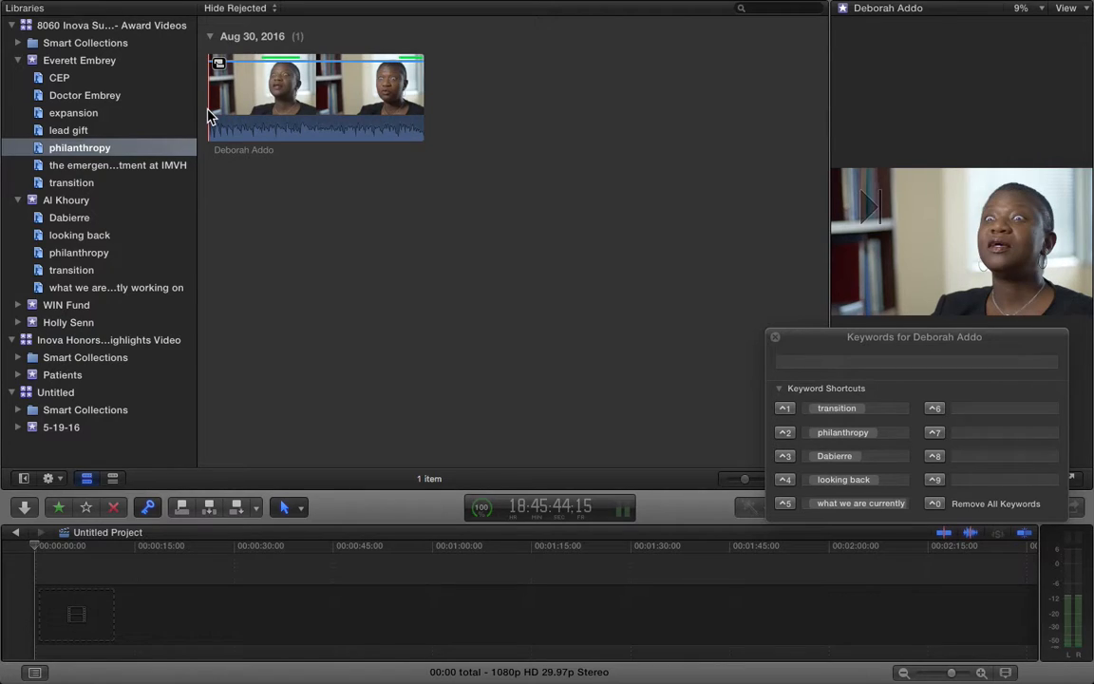
{"action": "left_click", "coordinate": [210, 116]}
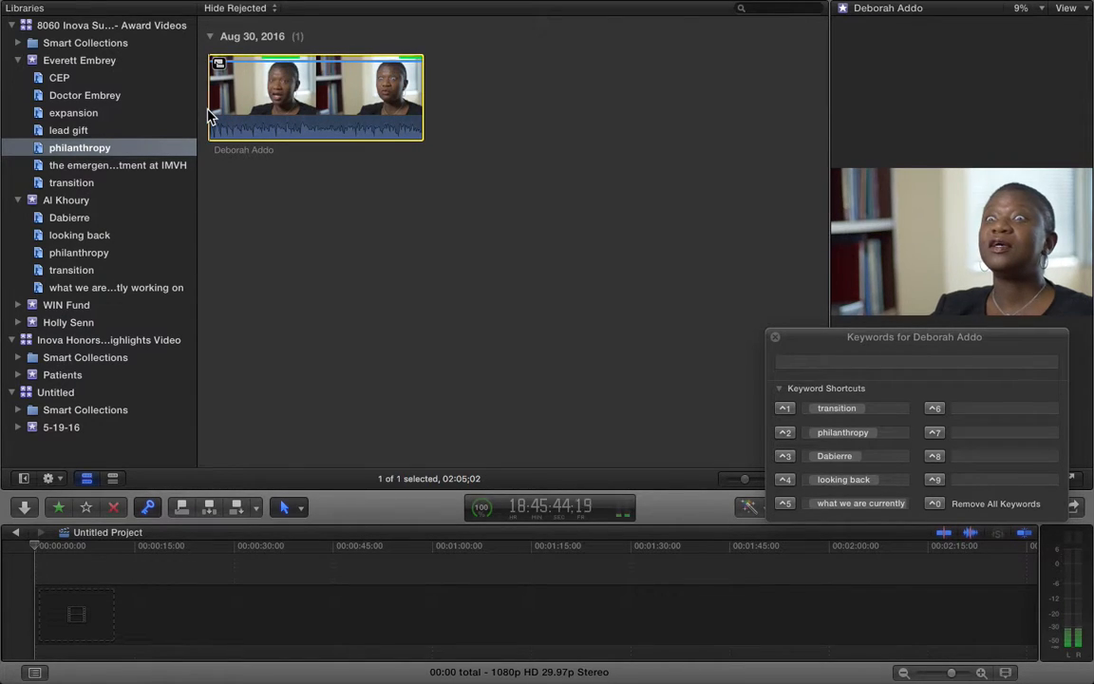
View the lead gift and expansion keyword collections and select the expansion clip
{"action": "left_click", "coordinate": [59, 130]}
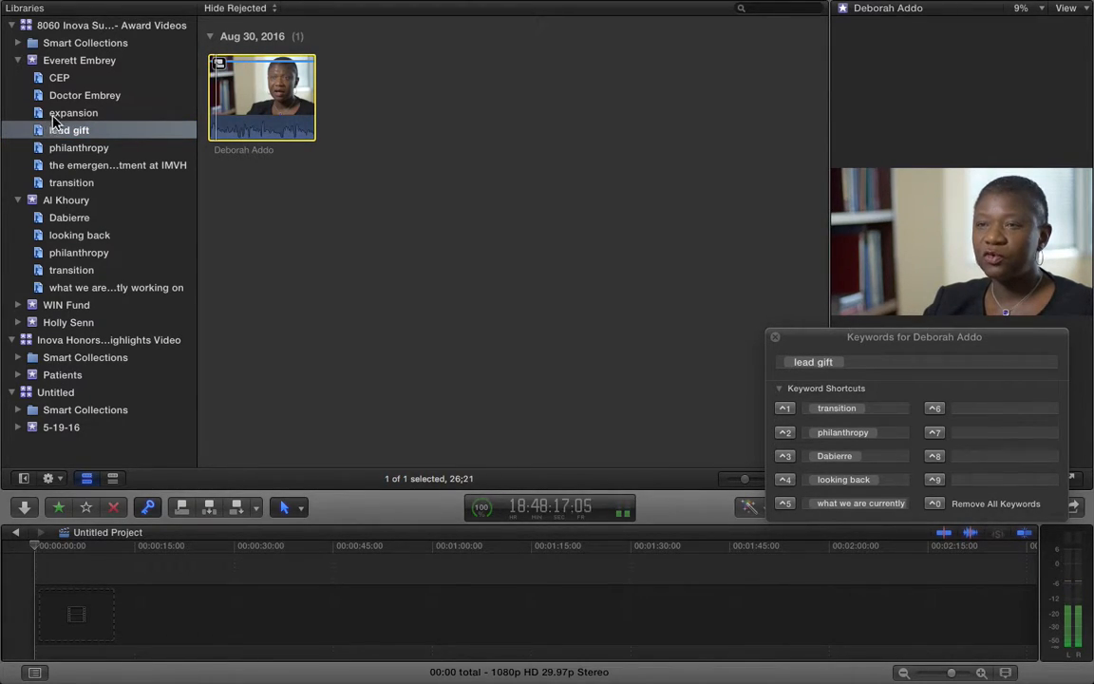
{"action": "left_click", "coordinate": [189, 112]}
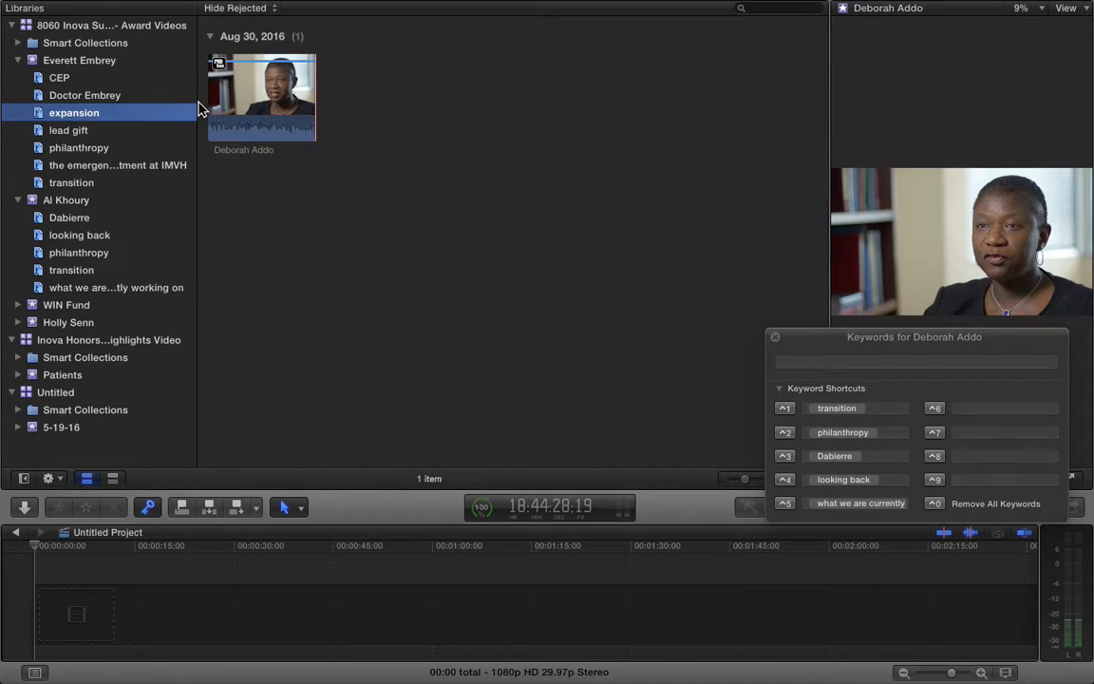
{"action": "left_click", "coordinate": [211, 104]}
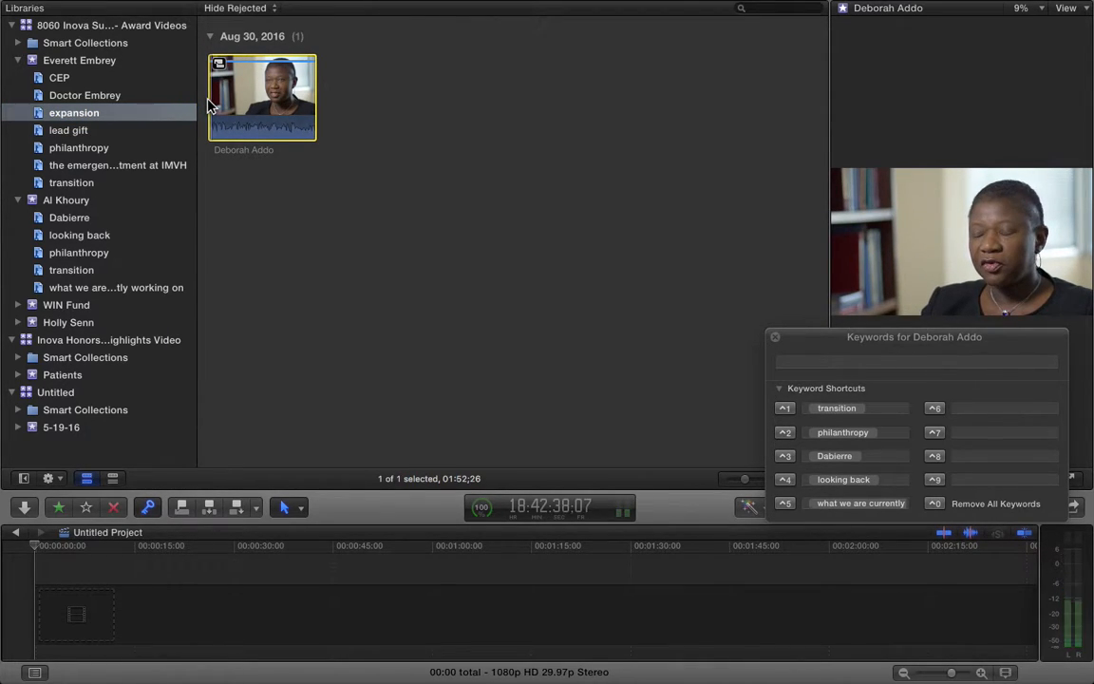
Return to all Al Khoury clips and collapse both events' keyword collections
{"action": "left_click", "coordinate": [79, 201]}
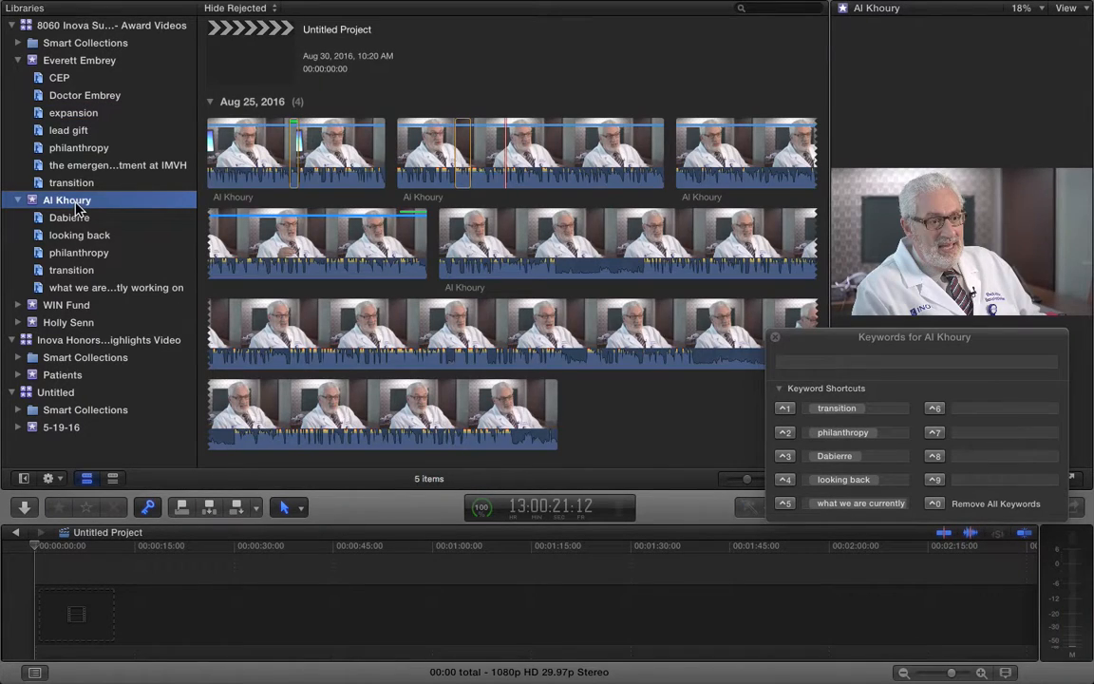
{"action": "left_click", "coordinate": [494, 180]}
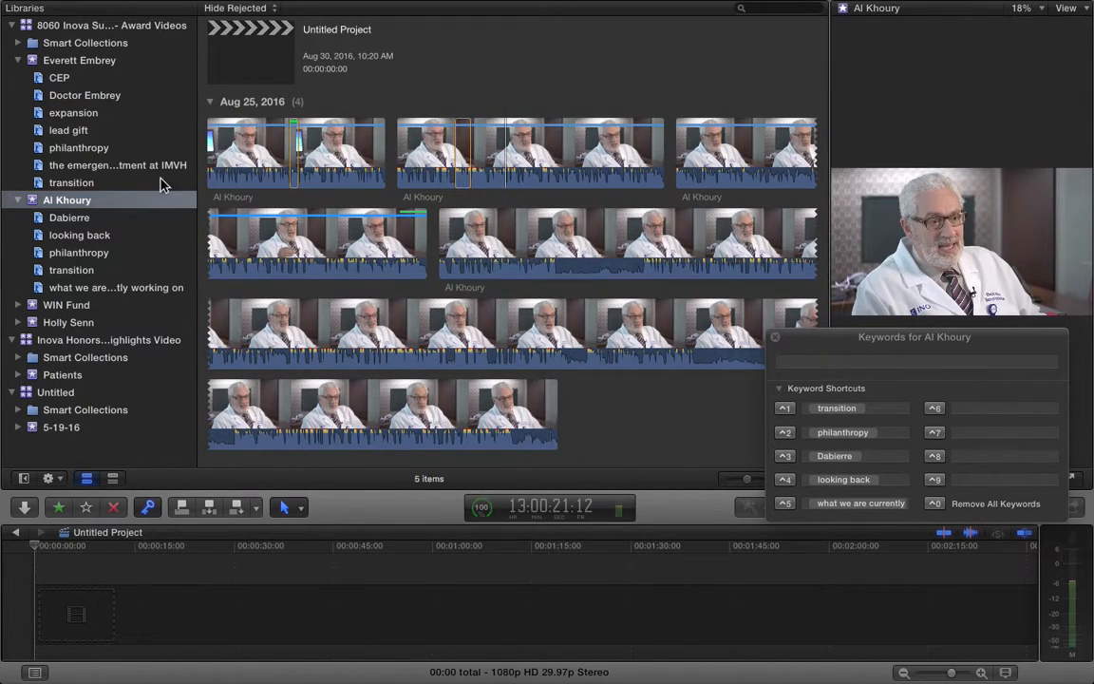
{"action": "left_click", "coordinate": [18, 60]}
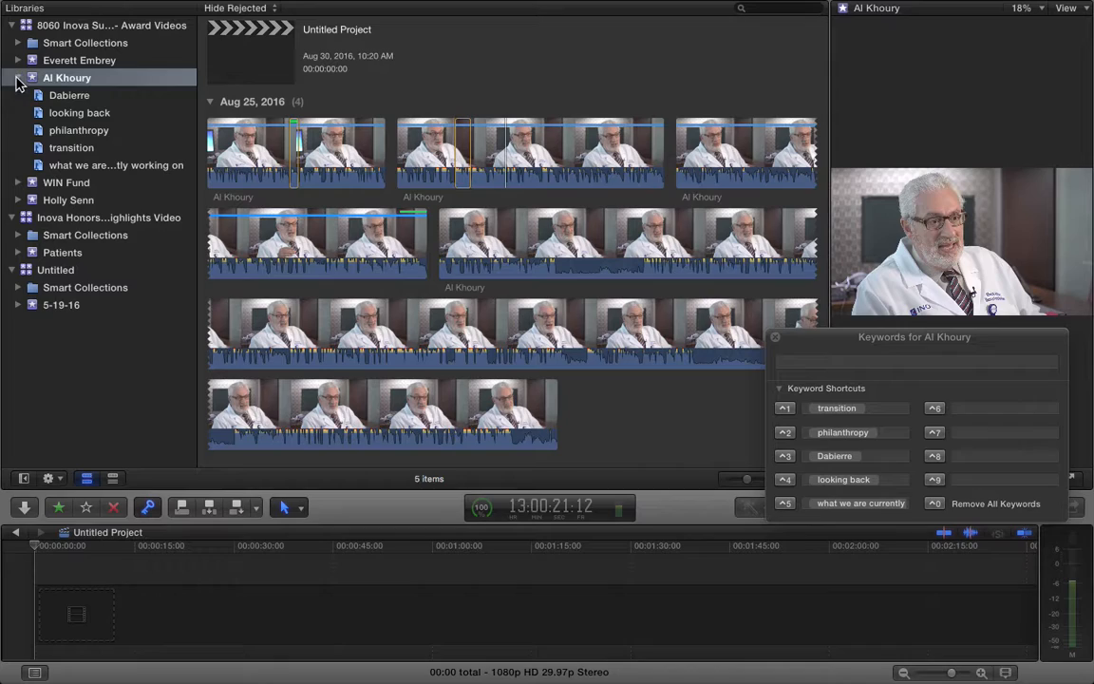
{"action": "left_click", "coordinate": [18, 78]}
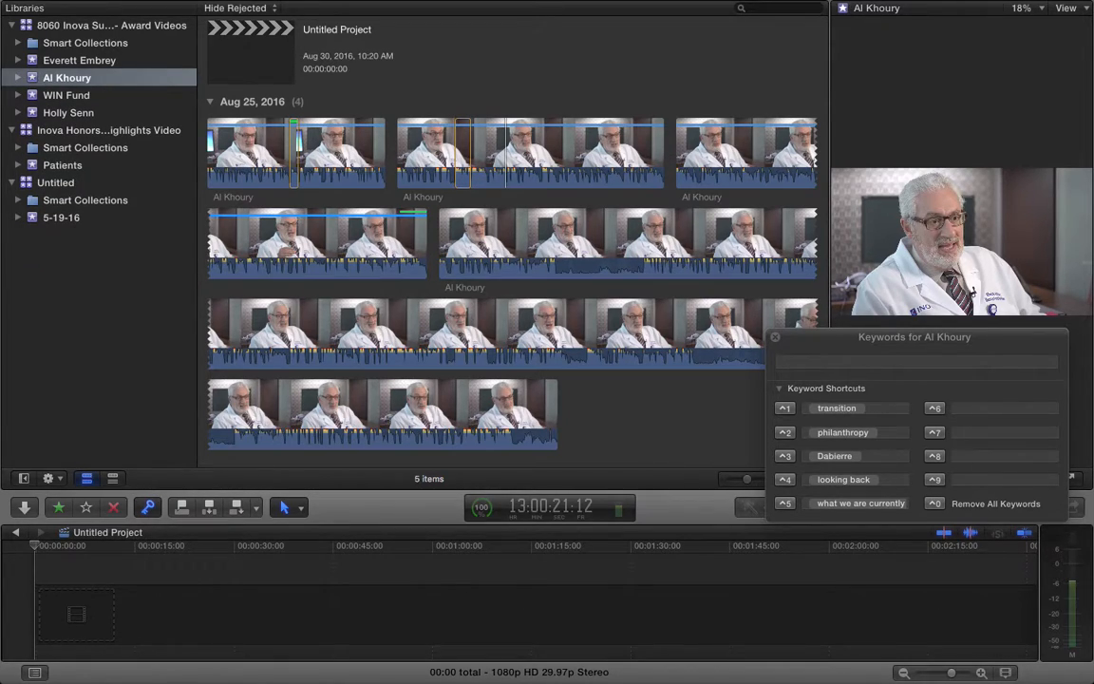